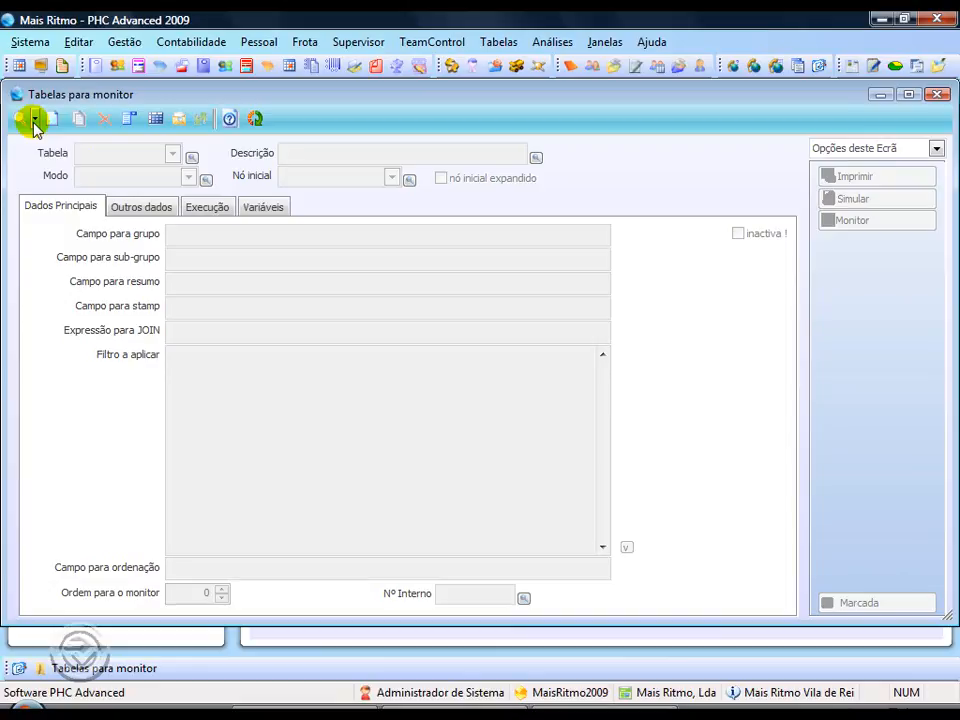
- Start a new monitor table record and check the insurance validity end date on the vehicle file's Seguro 1 page
{"action": "left_click", "coordinate": [46, 121]}
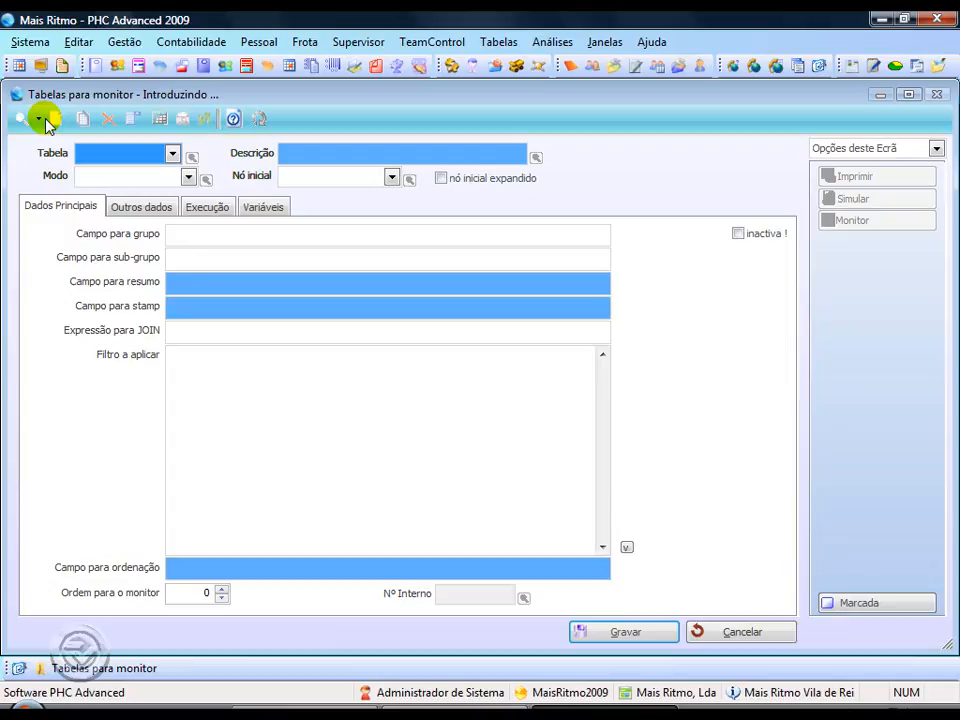
{"action": "left_click", "coordinate": [305, 42]}
{"action": "left_click", "coordinate": [311, 60]}
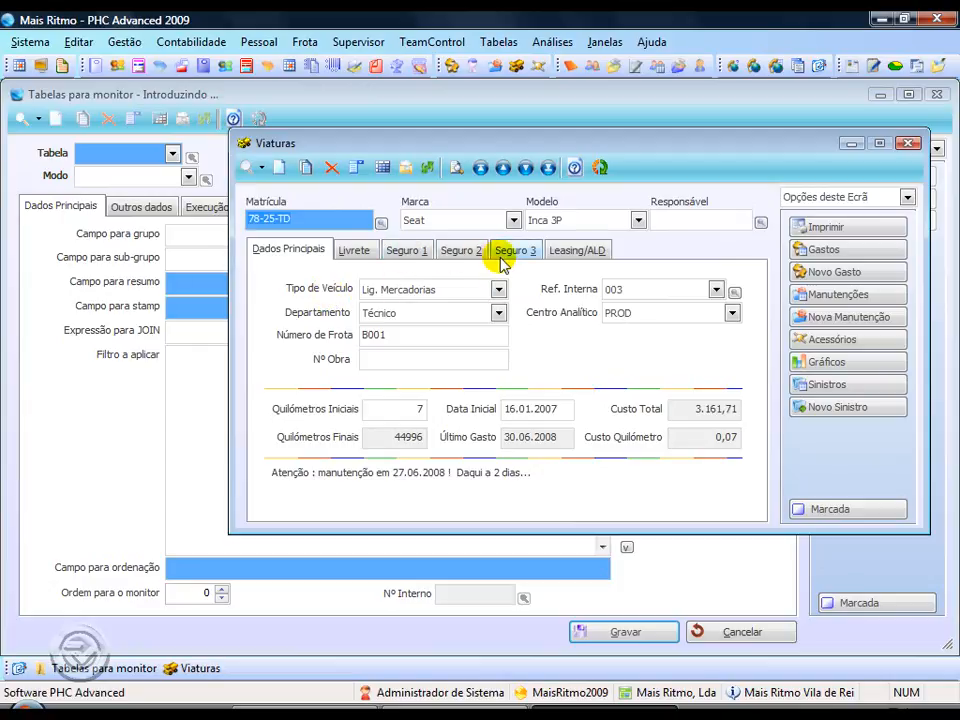
{"action": "left_click", "coordinate": [403, 253]}
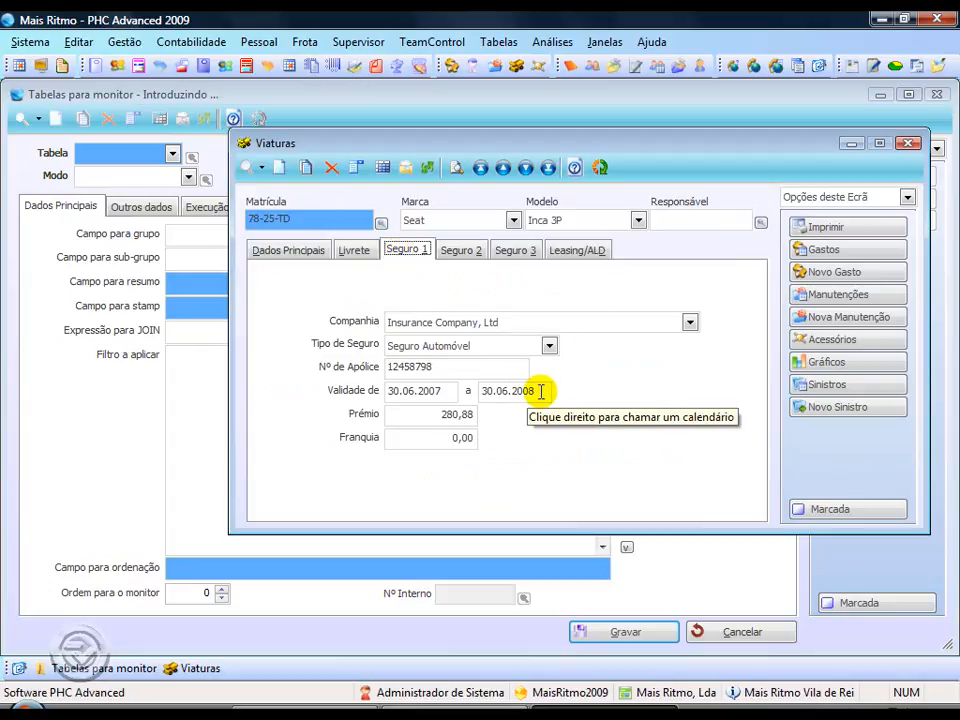
{"action": "left_click_drag", "start_coordinate": [540, 390], "coordinate": [480, 390]}
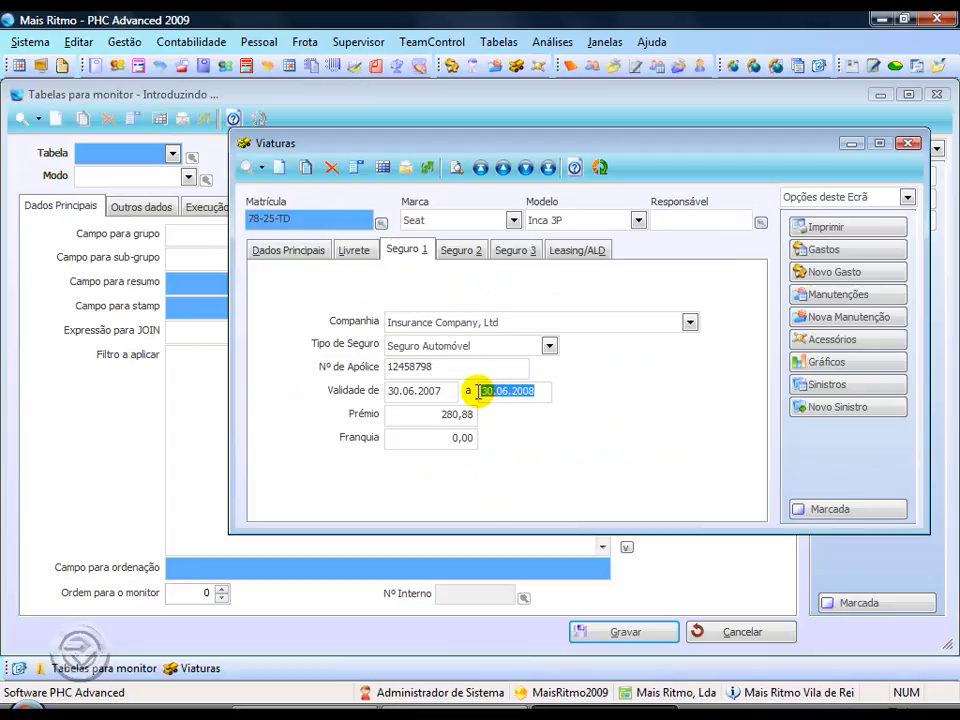
{"action": "left_click", "coordinate": [601, 168]}
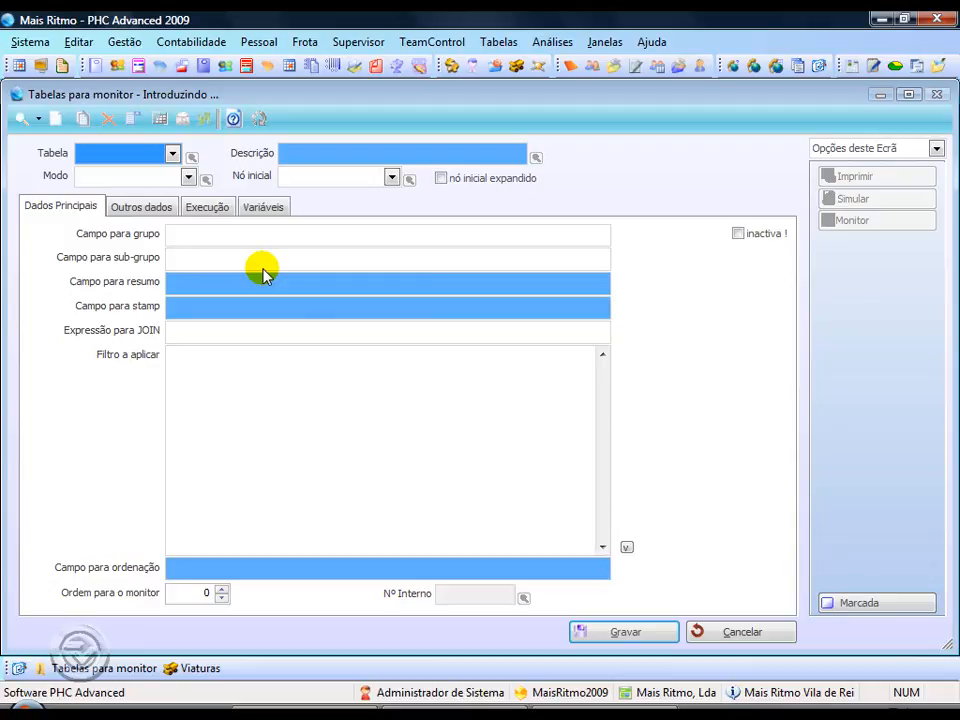
- Describe the monitor table as "Validade do Seguro 1 nos próximos 31 dias" and choose VA as its table
{"action": "left_click", "coordinate": [289, 151]}
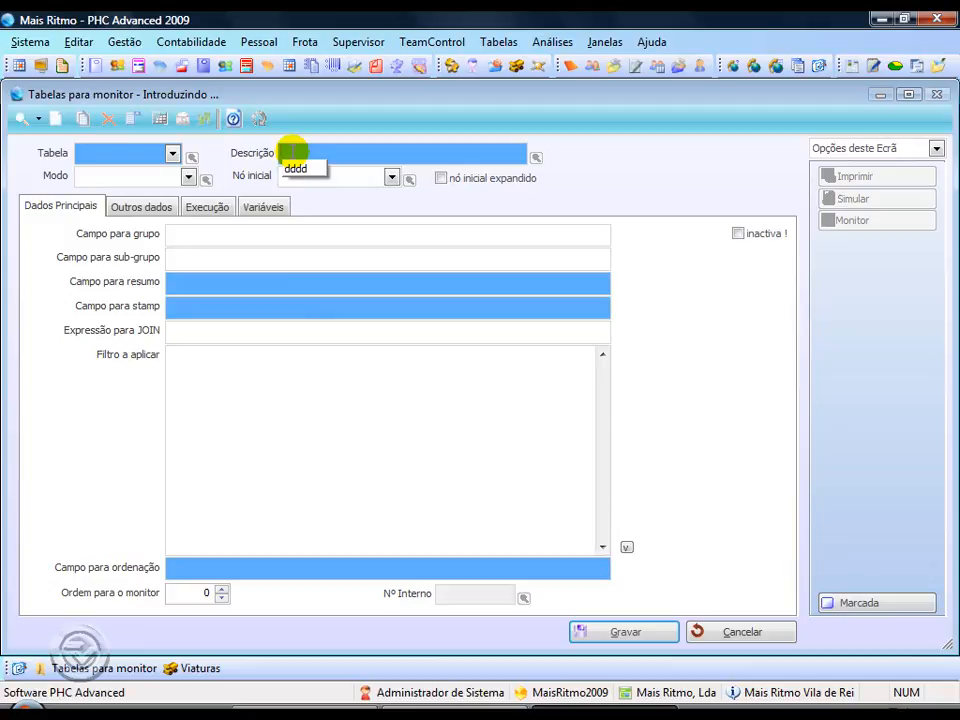
{"action": "type", "text": "Validade"}
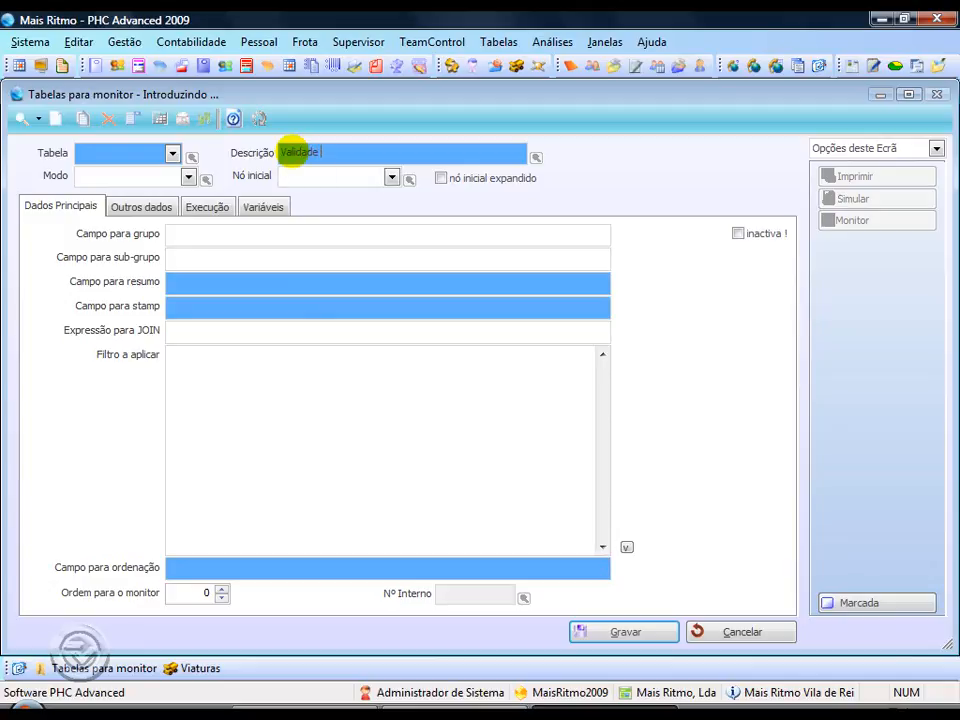
{"action": "type", "text": " do Seguro 1 nos próximos 31 dias"}
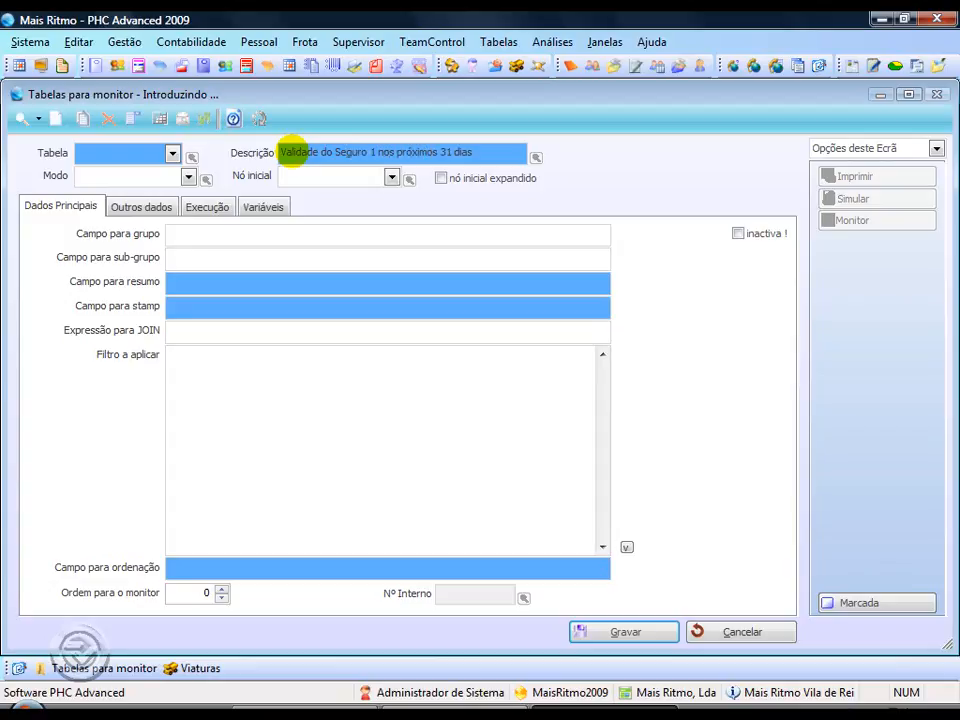
{"action": "left_click", "coordinate": [172, 153]}
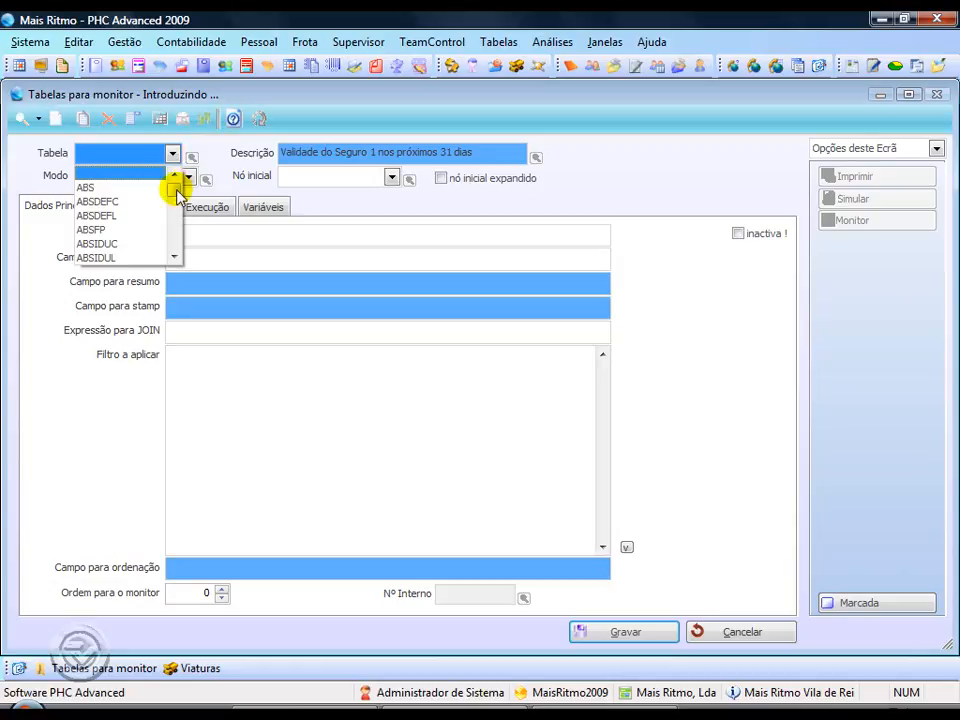
{"action": "type", "text": "va"}
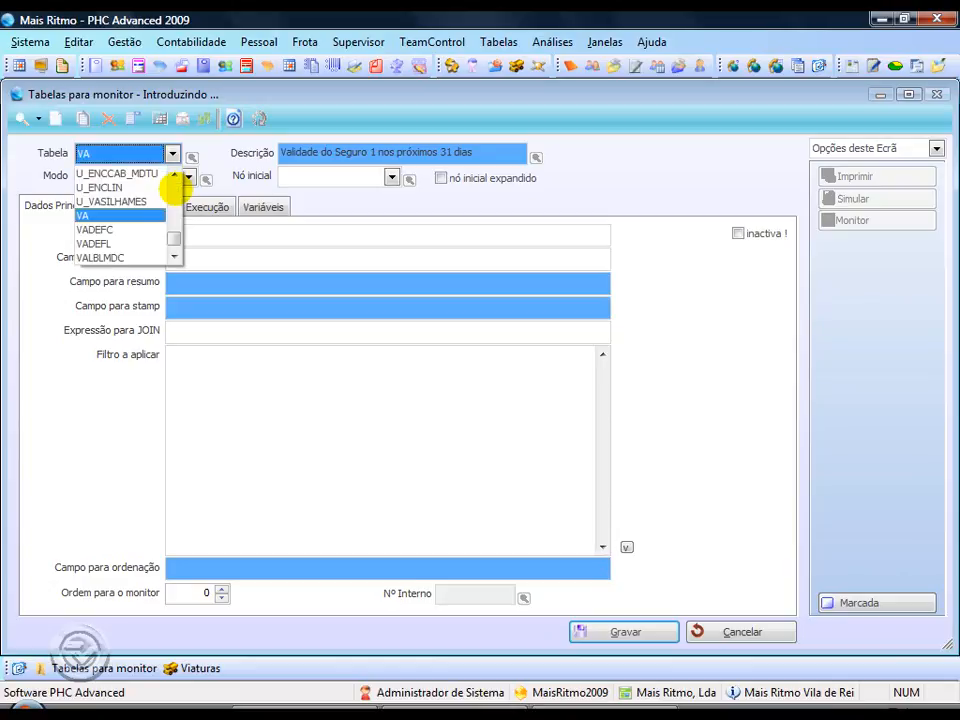
{"action": "left_click", "coordinate": [150, 152]}
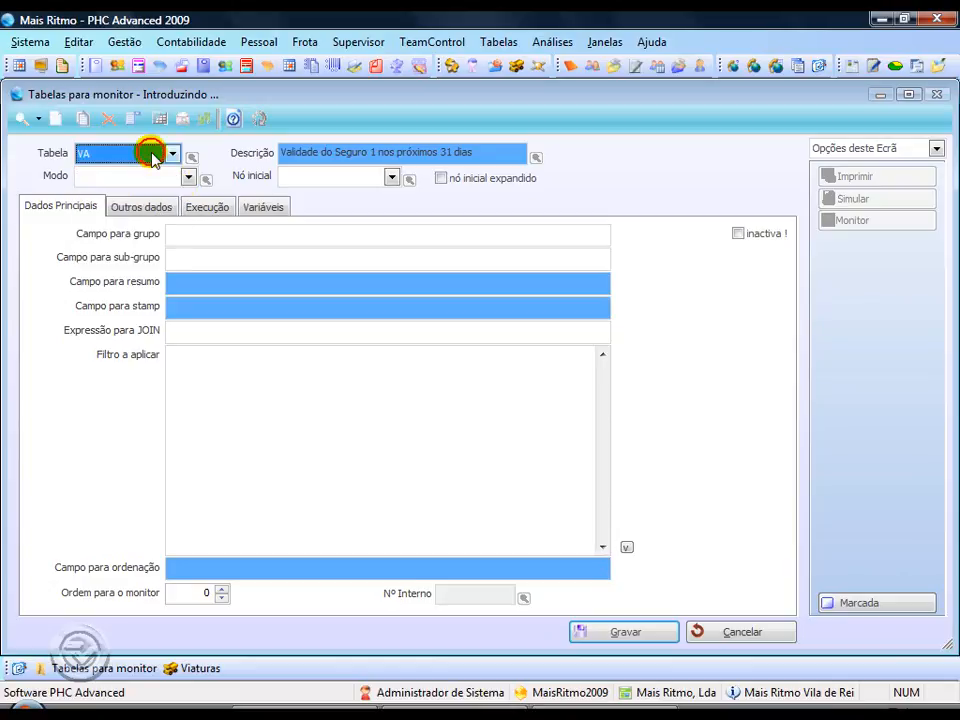
- Create a new initial node named "Alertas Frota" for the monitor table and make it expanded
{"action": "left_click", "coordinate": [391, 177]}
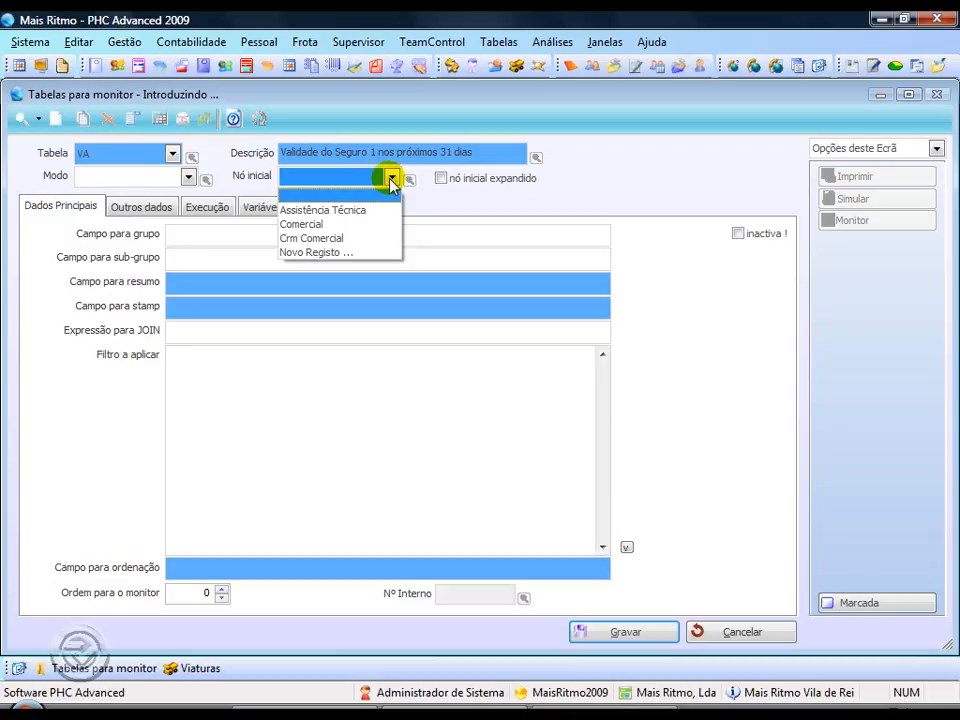
{"action": "left_click", "coordinate": [340, 252]}
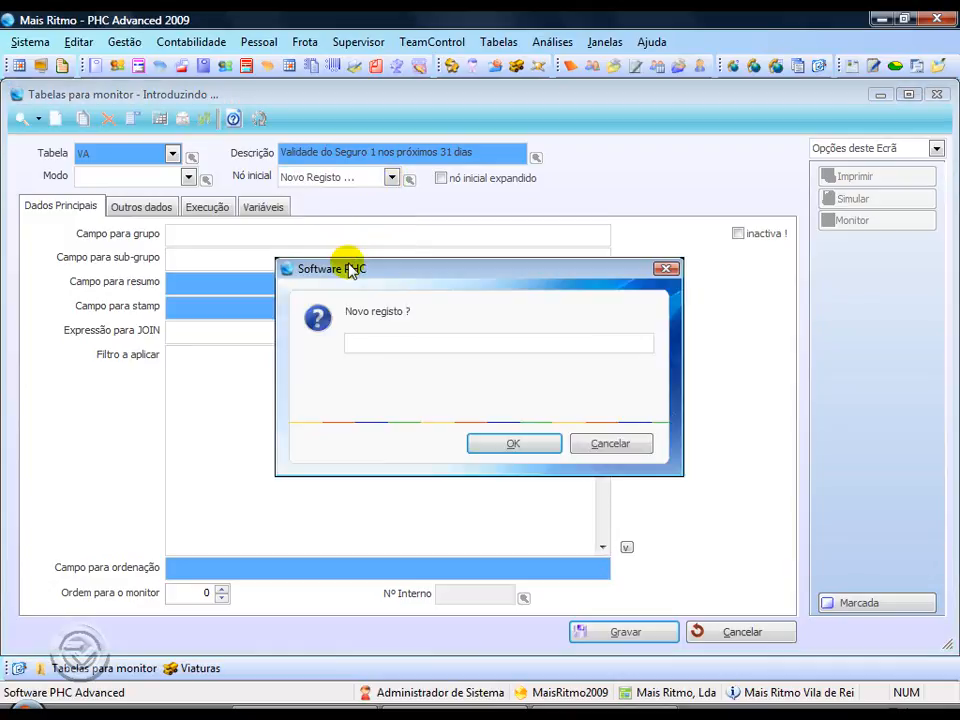
{"action": "type", "text": "Ale"}
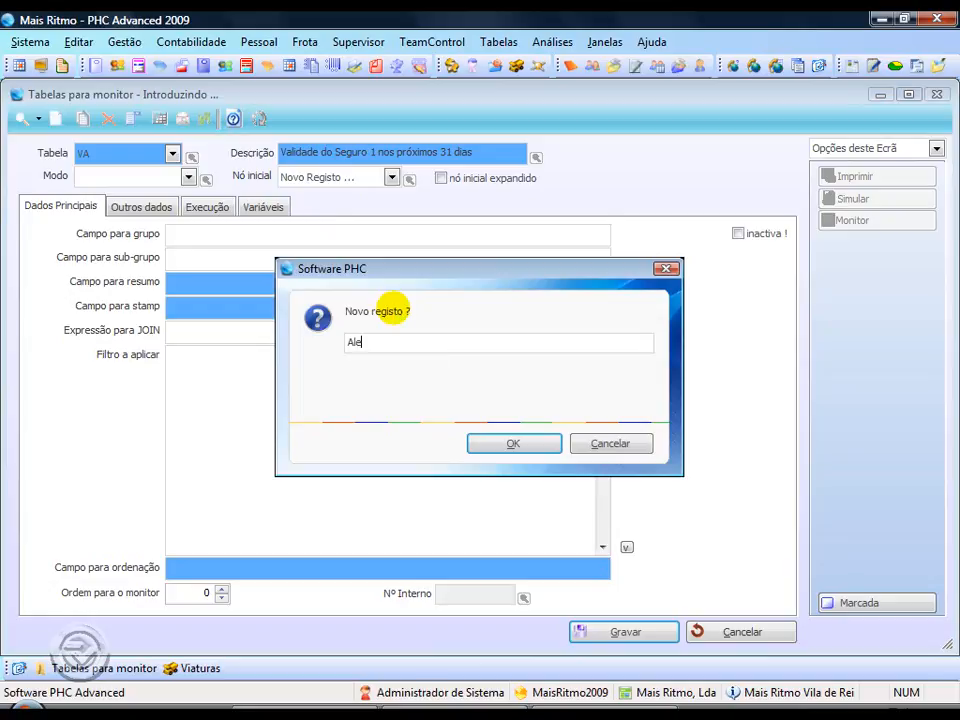
{"action": "type", "text": "rtas Frota"}
{"action": "left_click", "coordinate": [530, 451]}
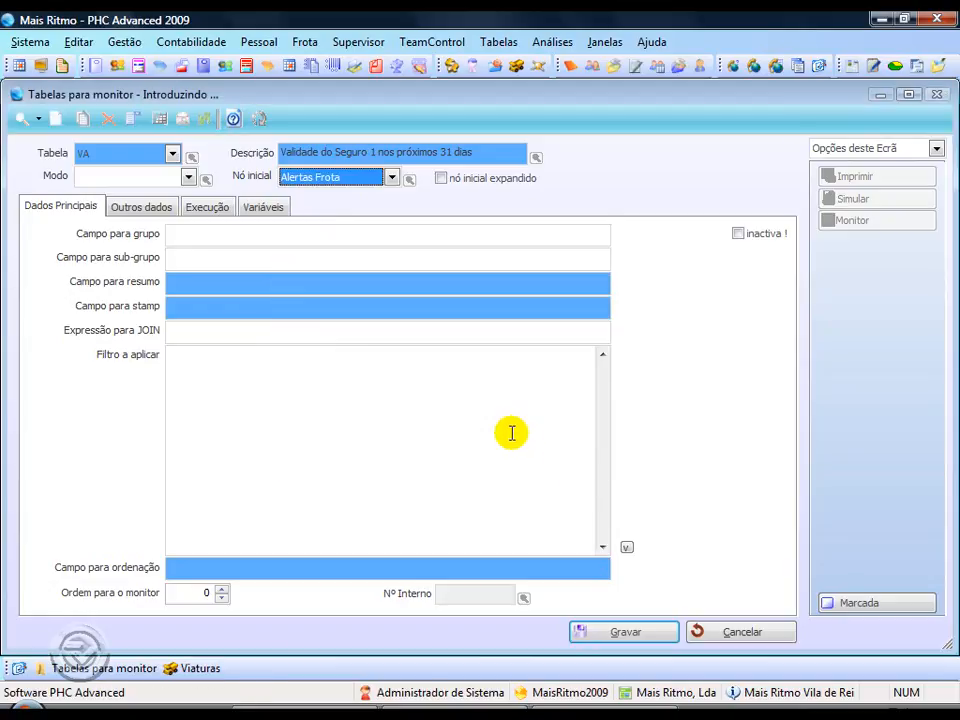
{"action": "left_click", "coordinate": [441, 179]}
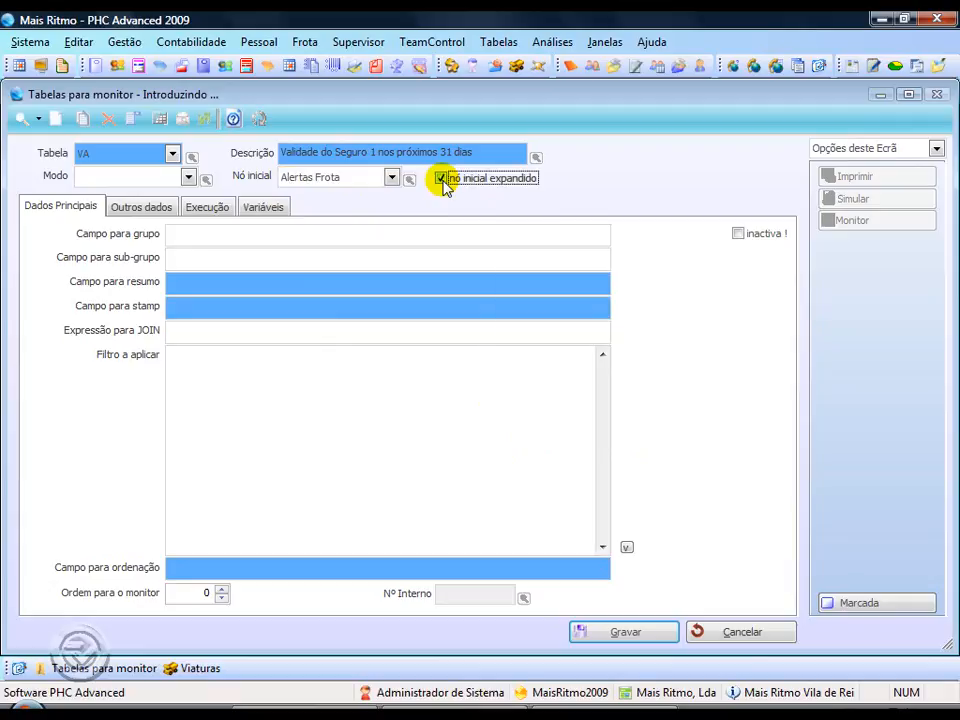
- Set the group field and the summary field to va.matricula and the stamp field to va.vastamp
{"action": "left_click", "coordinate": [256, 236]}
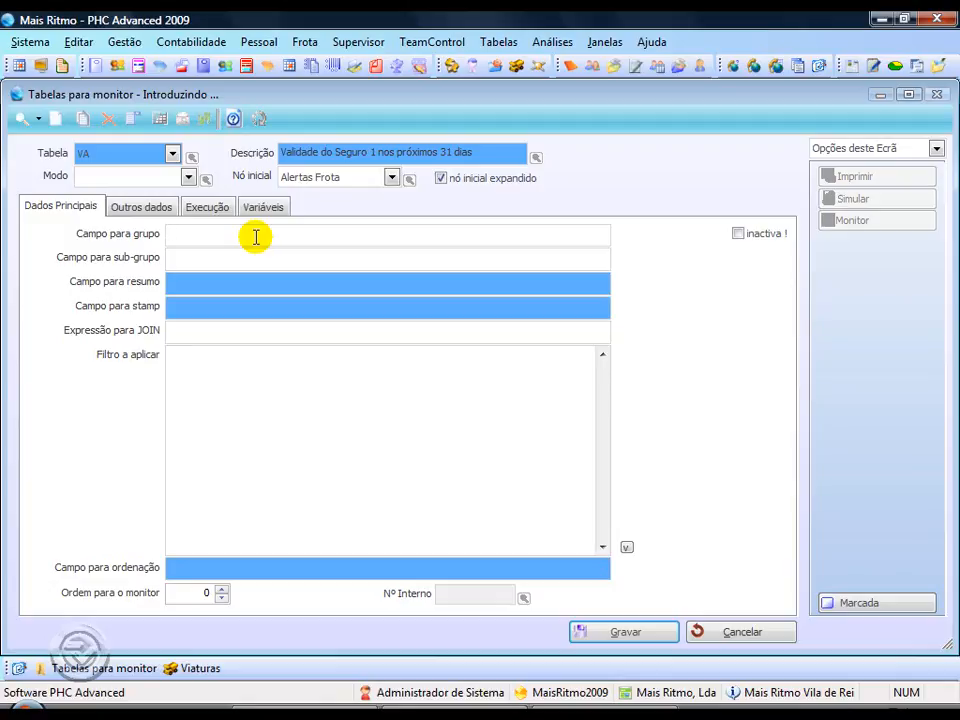
{"action": "type", "text": "va.matricula"}
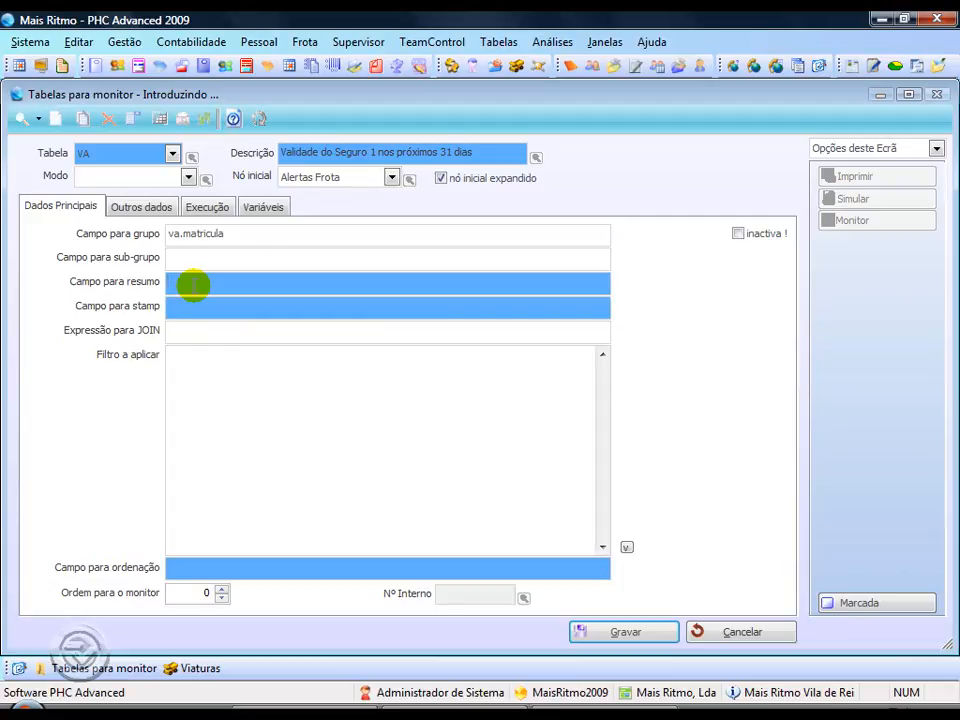
{"action": "type", "text": "va.matricula"}
{"action": "key", "text": "Tab"}
{"action": "type", "text": "va.vastamp"}
{"action": "key", "text": "Tab"}
- Enter the filter va.segvalfim<>'01.01.1900' and va.segvalfim >= convert(varchar,GetDate(),110) AND va.segvalfim<=convert(varchar,GetDate()+31, 110)
{"action": "left_click", "coordinate": [189, 379]}
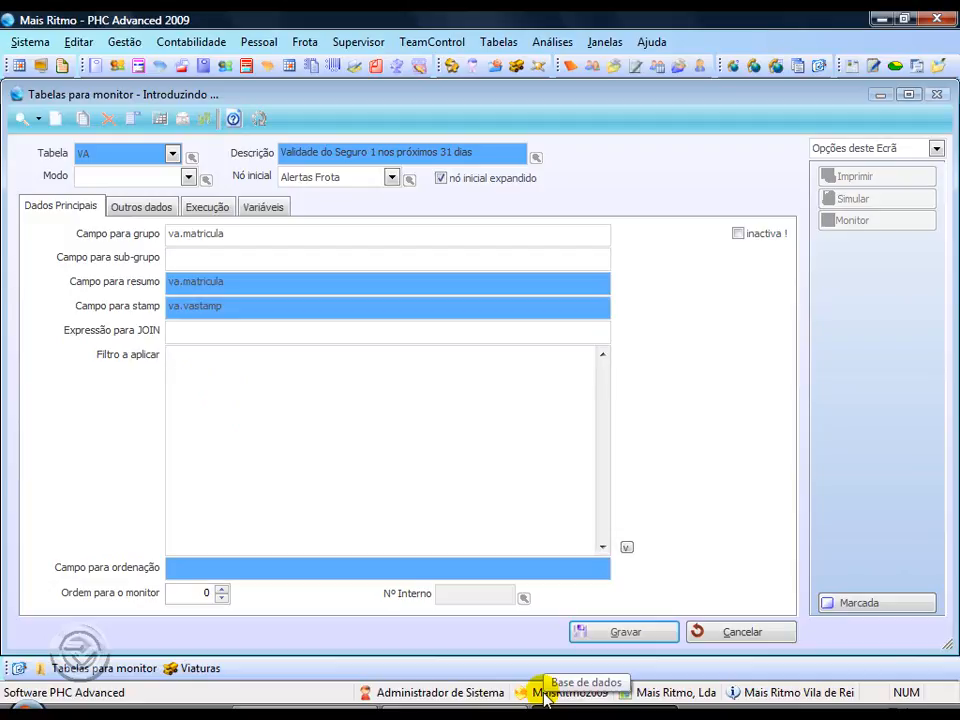
{"action": "type", "text": "va.segvalfim<>'01.01.1900' and va.segvalfim >= convert(varchar,GetDate(),110) AND va.segvalfim<=convert(varchar,GetDate()+31, 110)"}
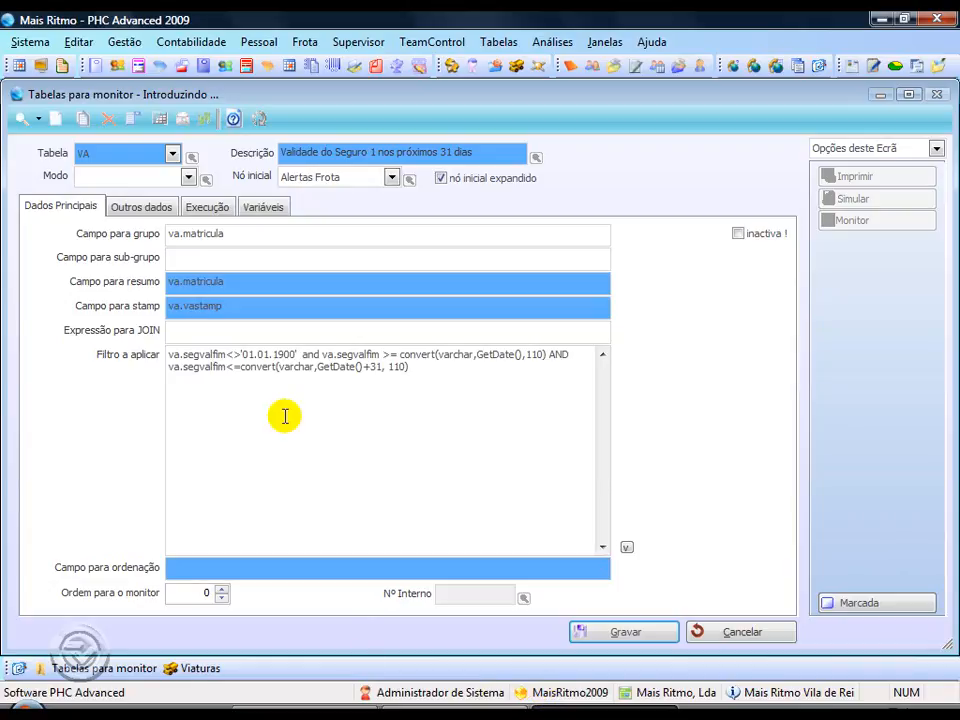
{"action": "left_click_drag", "start_coordinate": [297, 355], "coordinate": [171, 357]}
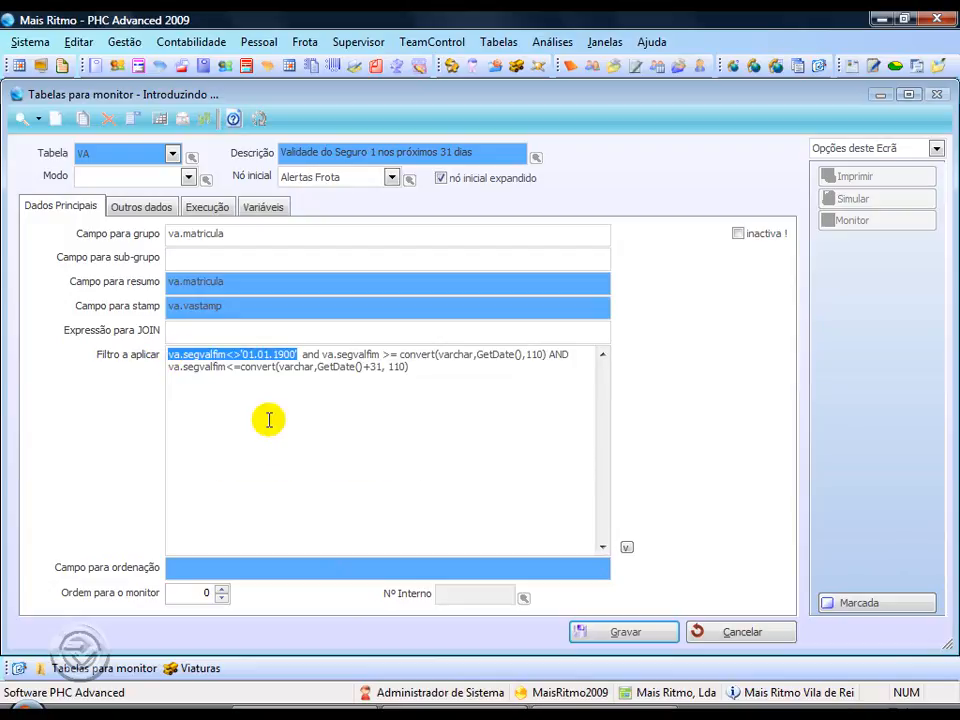
{"action": "left_click_drag", "start_coordinate": [302, 354], "coordinate": [551, 362]}
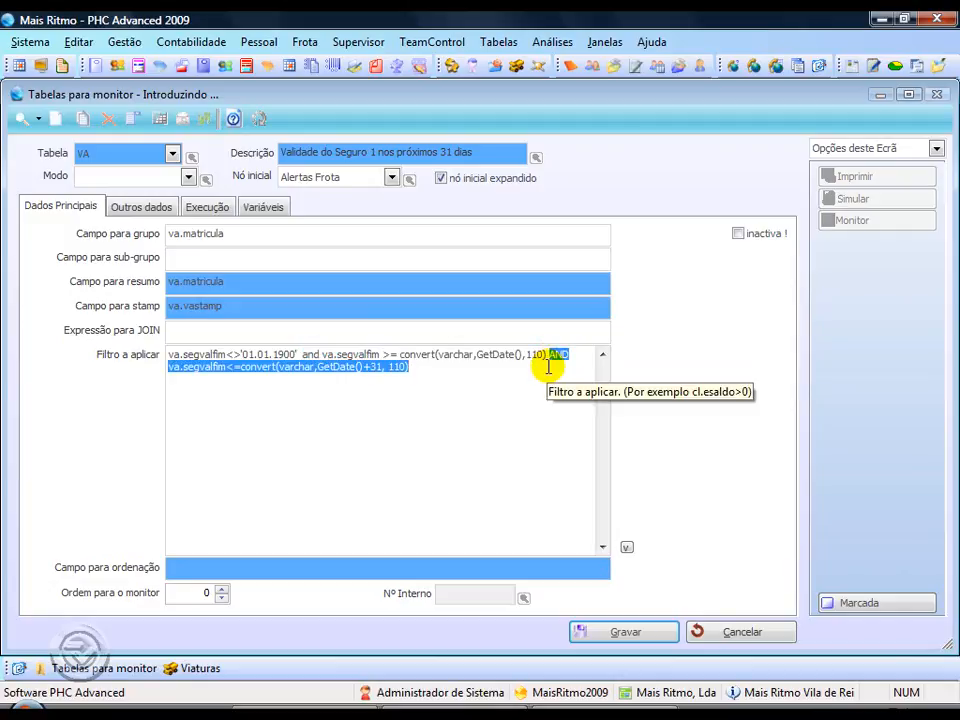
- Set the ordering field to va.matricula and the monitor order to 1
{"action": "left_click", "coordinate": [186, 565]}
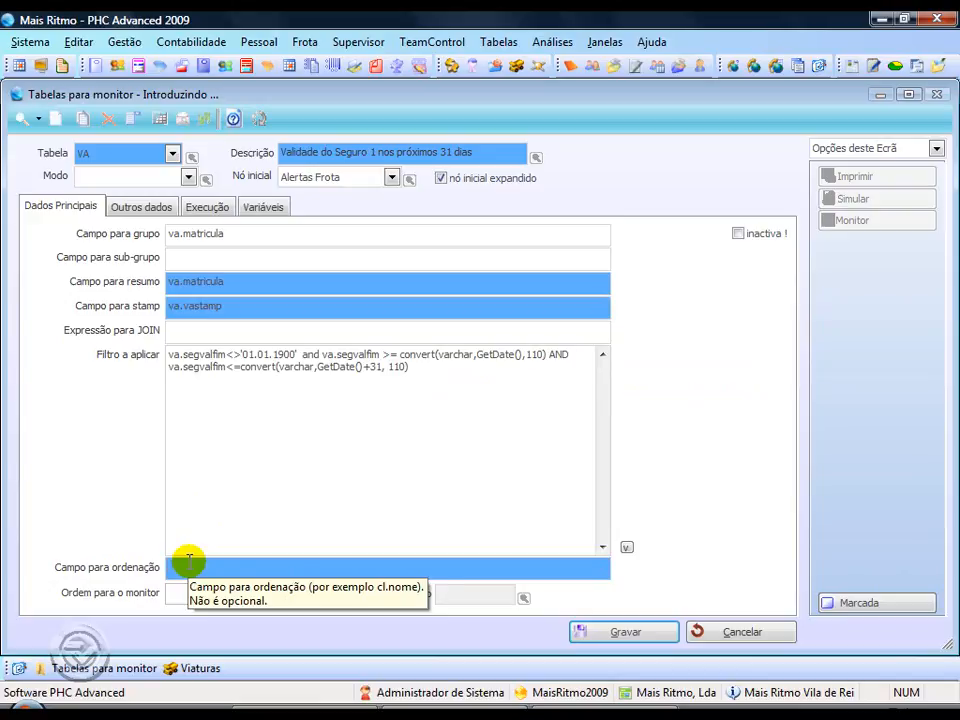
{"action": "type", "text": "va."}
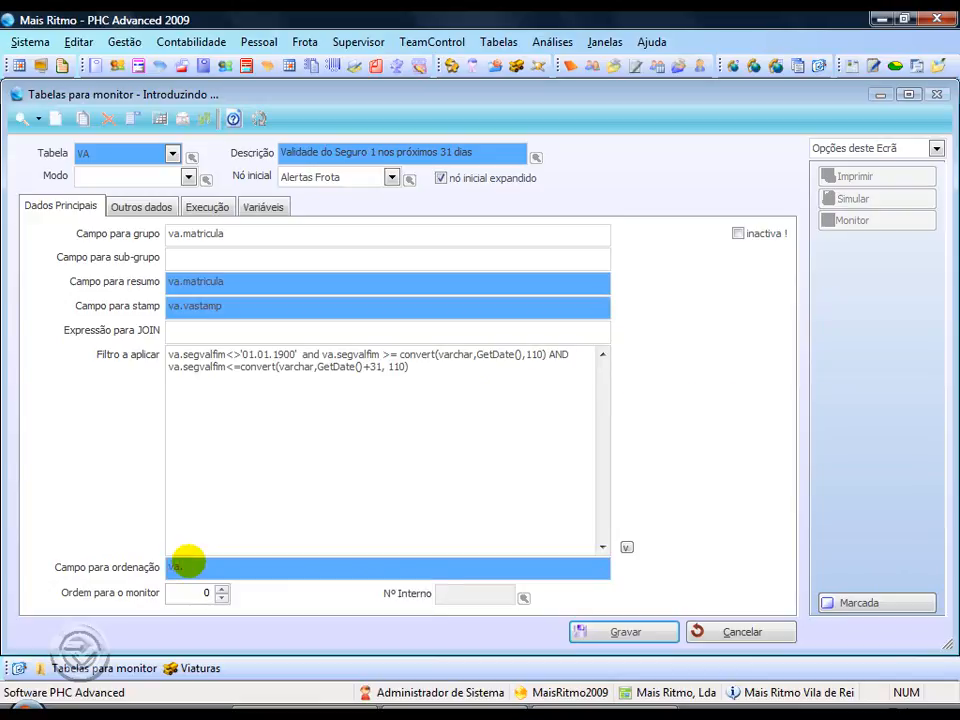
{"action": "type", "text": "matricula"}
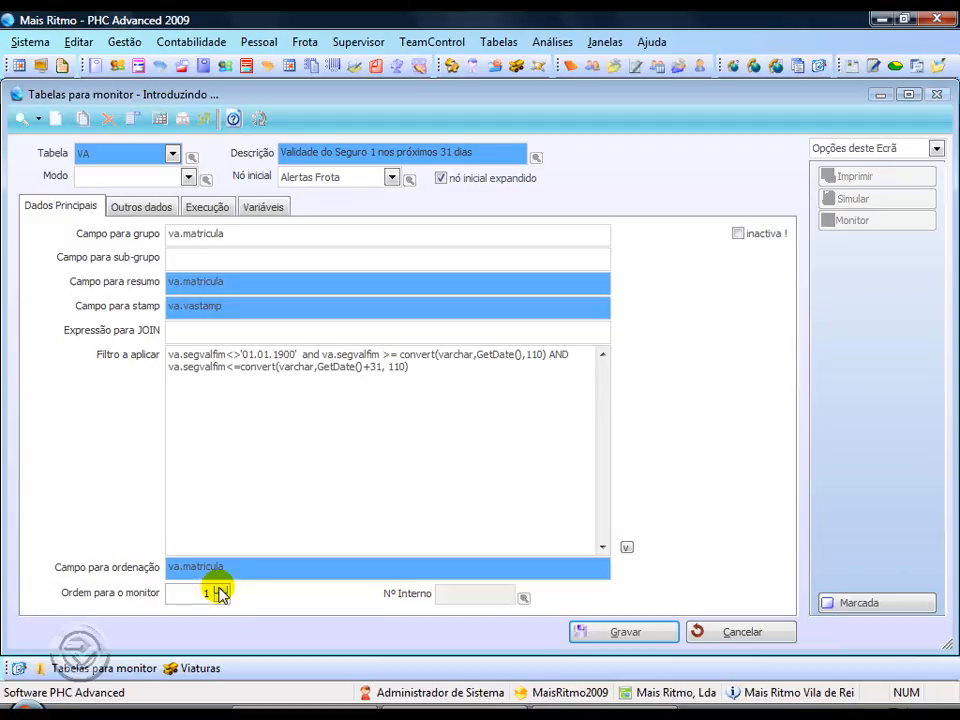
- Set the monitor table's access to "Sem controlo de acessos" in its other data
{"action": "left_click", "coordinate": [160, 212]}
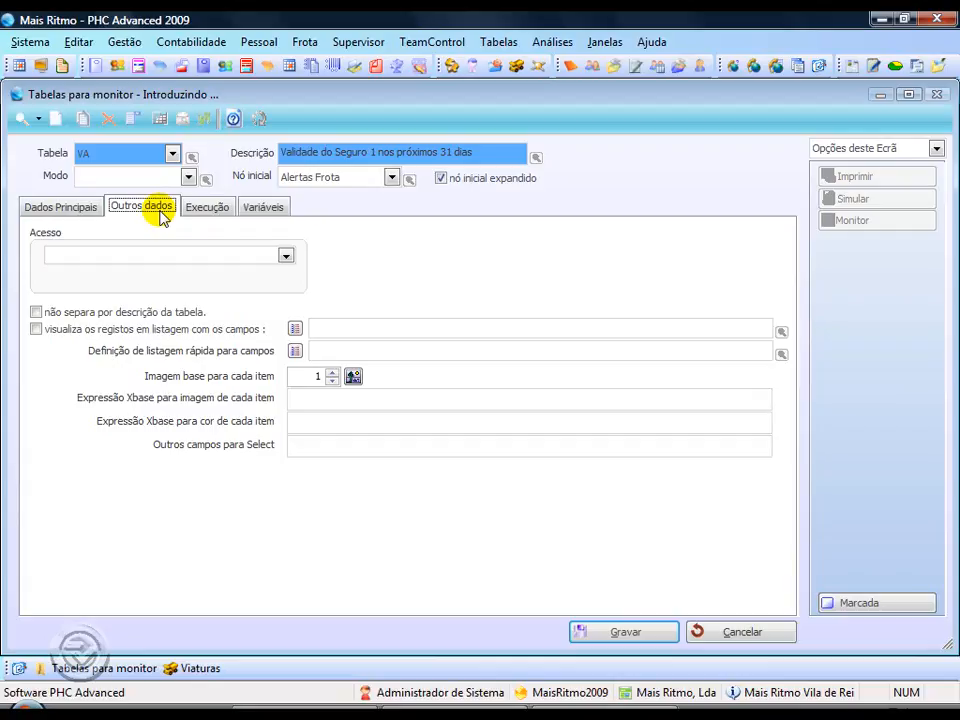
{"action": "left_click", "coordinate": [156, 255]}
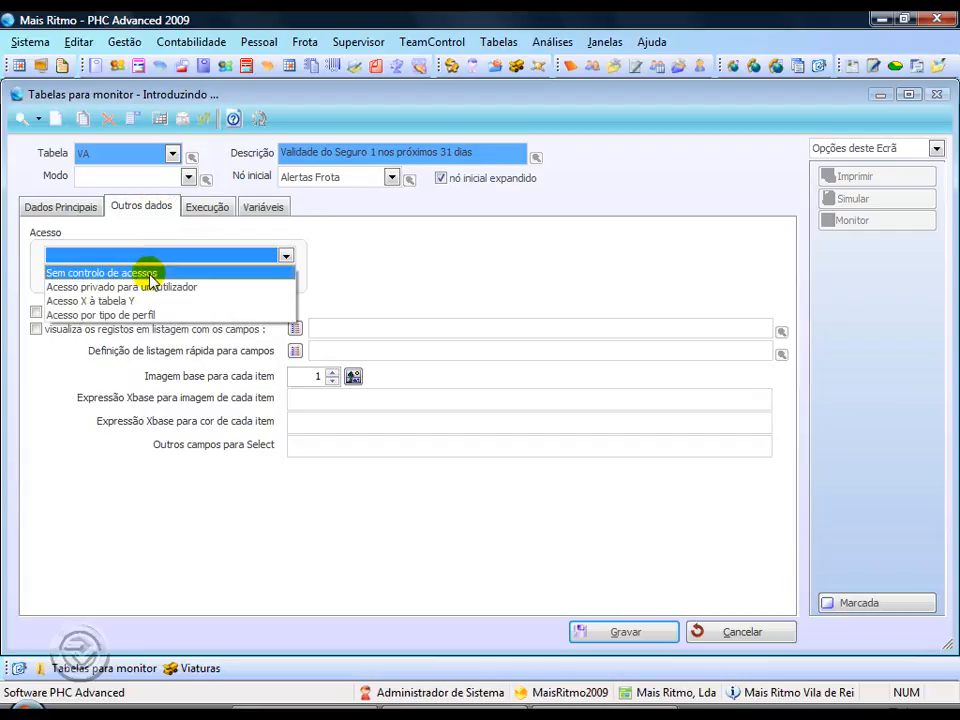
{"action": "left_click", "coordinate": [148, 273]}
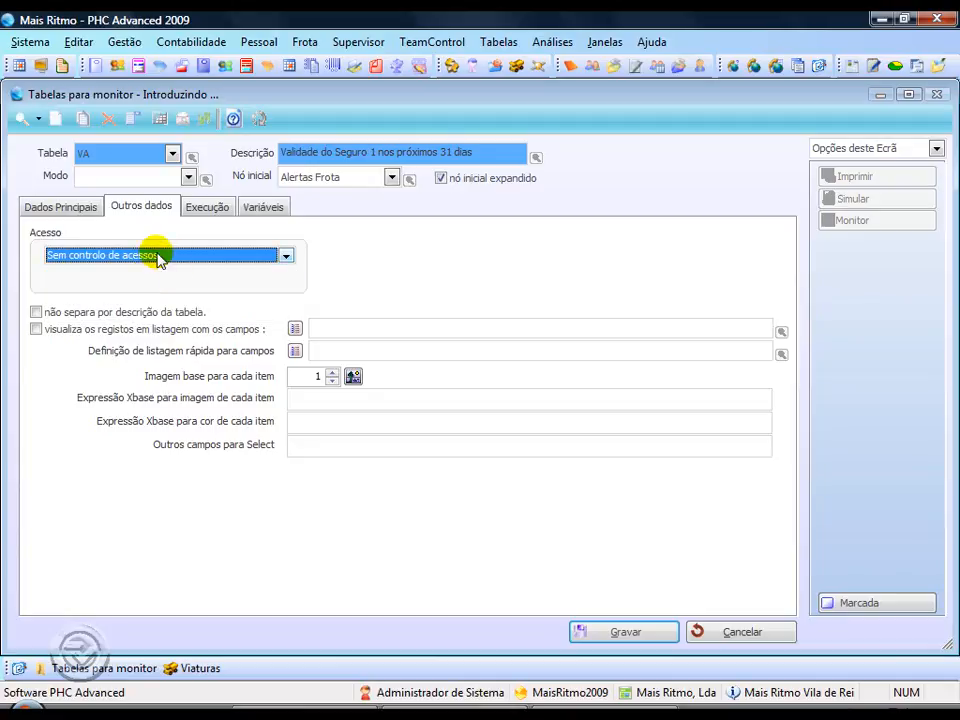
- Enable viewing the records as a listing with chosen fields and assign the quick listing "Seguro das Viaturas"
{"action": "left_click", "coordinate": [37, 330]}
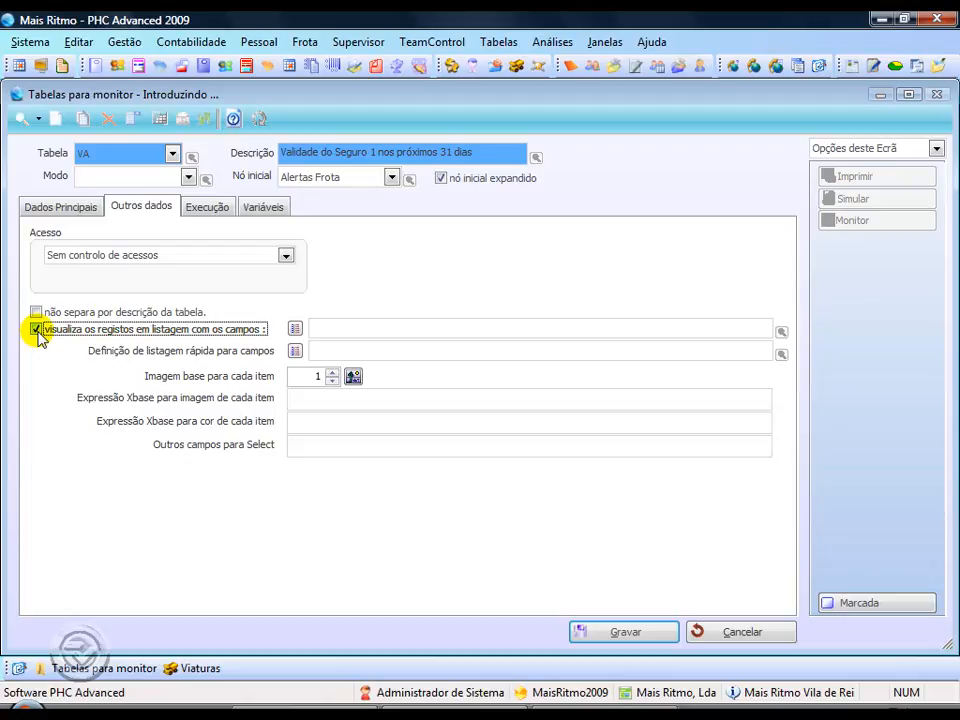
{"action": "left_click", "coordinate": [296, 331]}
{"action": "scroll", "coordinate": [333, 428], "scroll_direction": "down", "scroll_amount": 3}
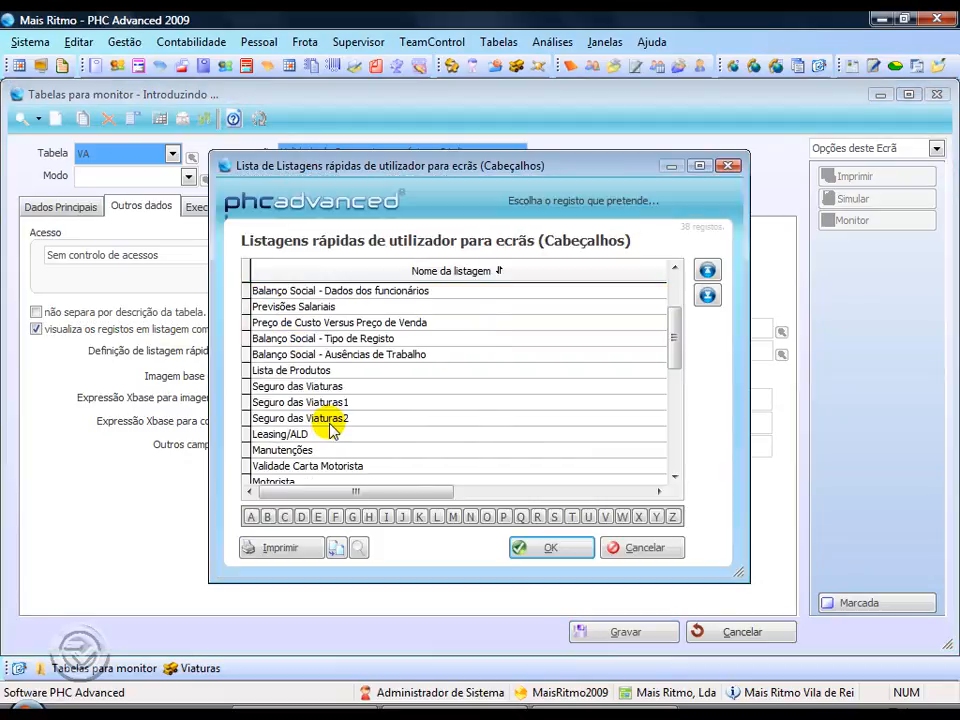
{"action": "left_click", "coordinate": [316, 388]}
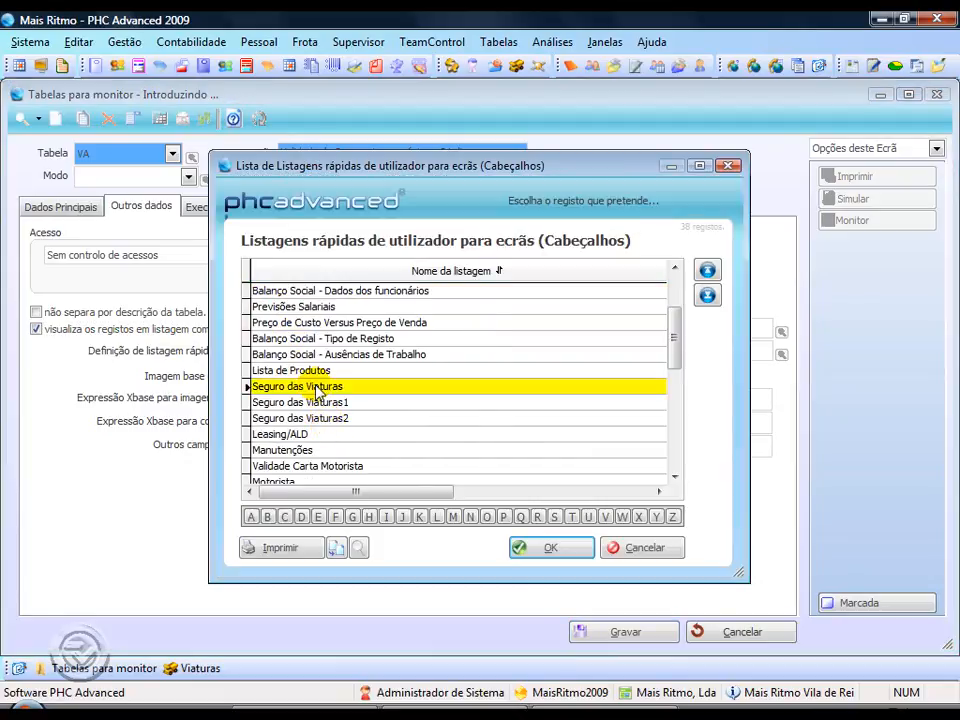
{"action": "double_click", "coordinate": [316, 388]}
- Review the "Seguro das Viaturas" quick listing's screen, selected fields, "Data de Fim de Validade" definition and ordering expression, then save and close it
{"action": "double_click", "coordinate": [325, 327]}
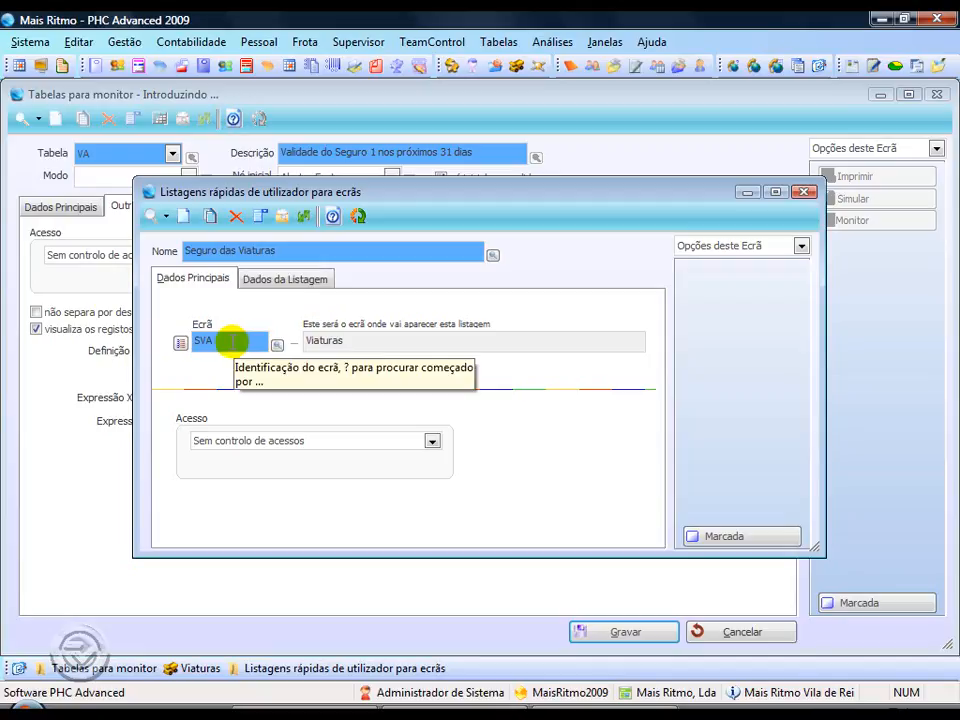
{"action": "left_click", "coordinate": [269, 282]}
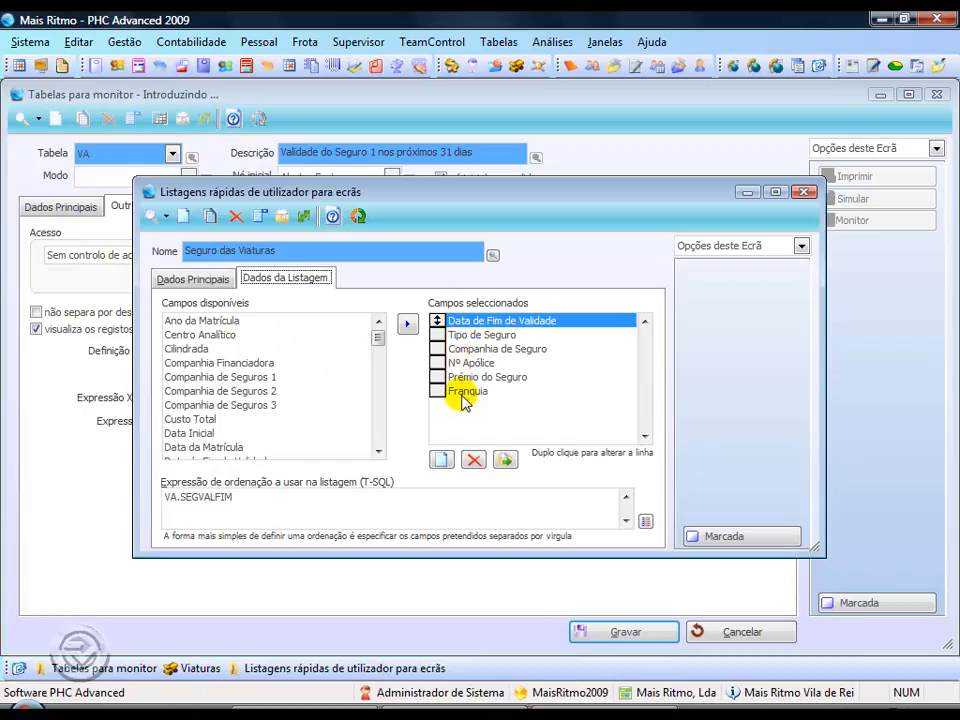
{"action": "double_click", "coordinate": [455, 321]}
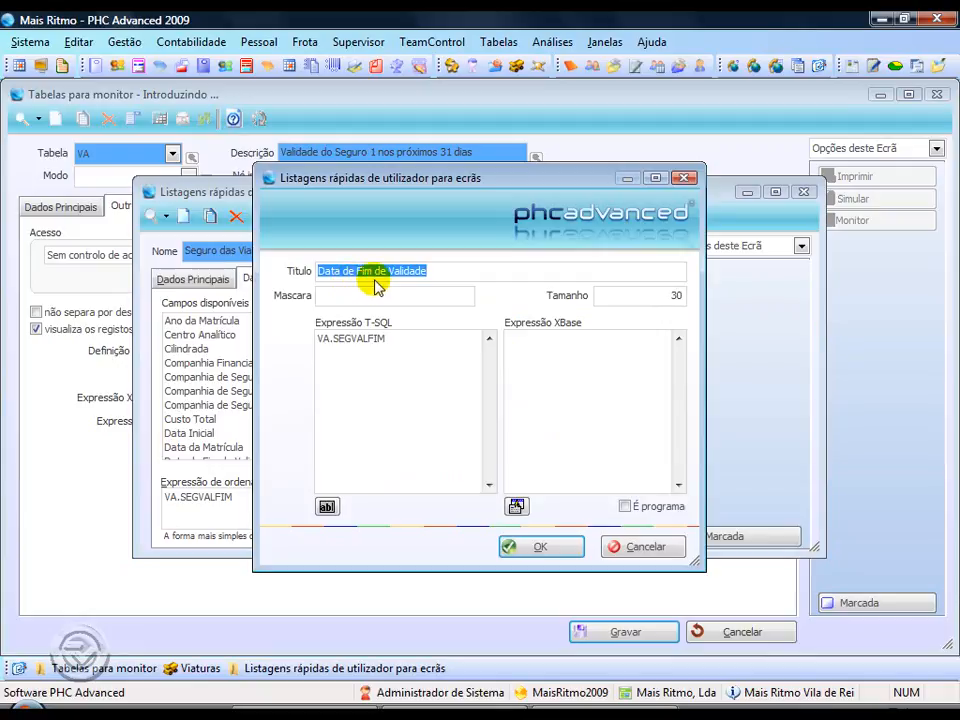
{"action": "left_click", "coordinate": [541, 547]}
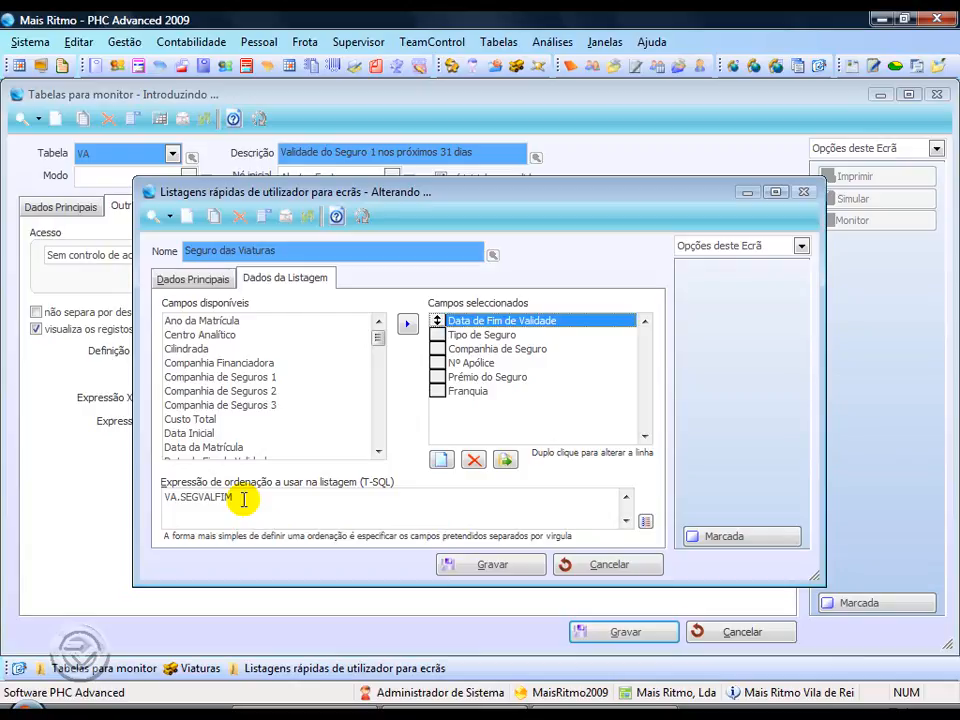
{"action": "left_click", "coordinate": [497, 565]}
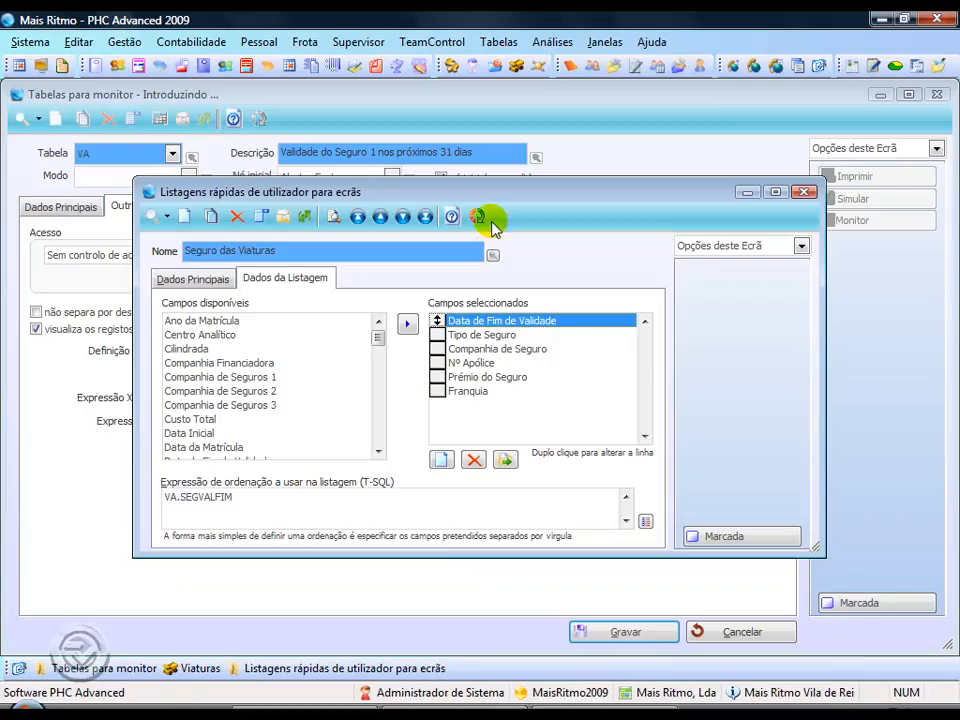
{"action": "left_click", "coordinate": [479, 219]}
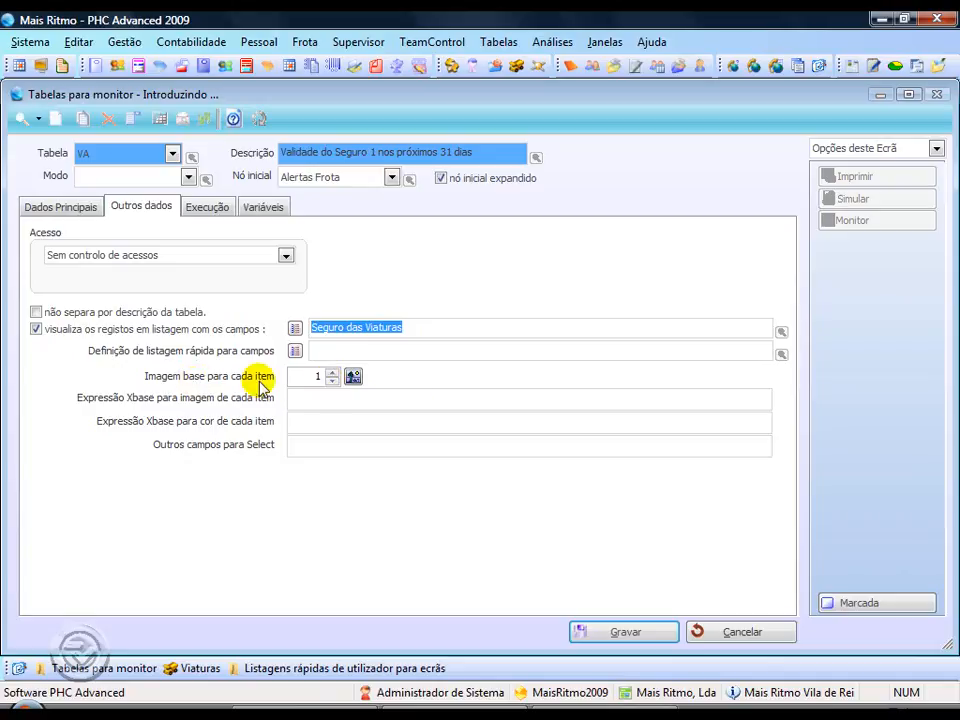
- Set the base image for each item to the orange exclamation shield, image 16
{"action": "left_click", "coordinate": [352, 378]}
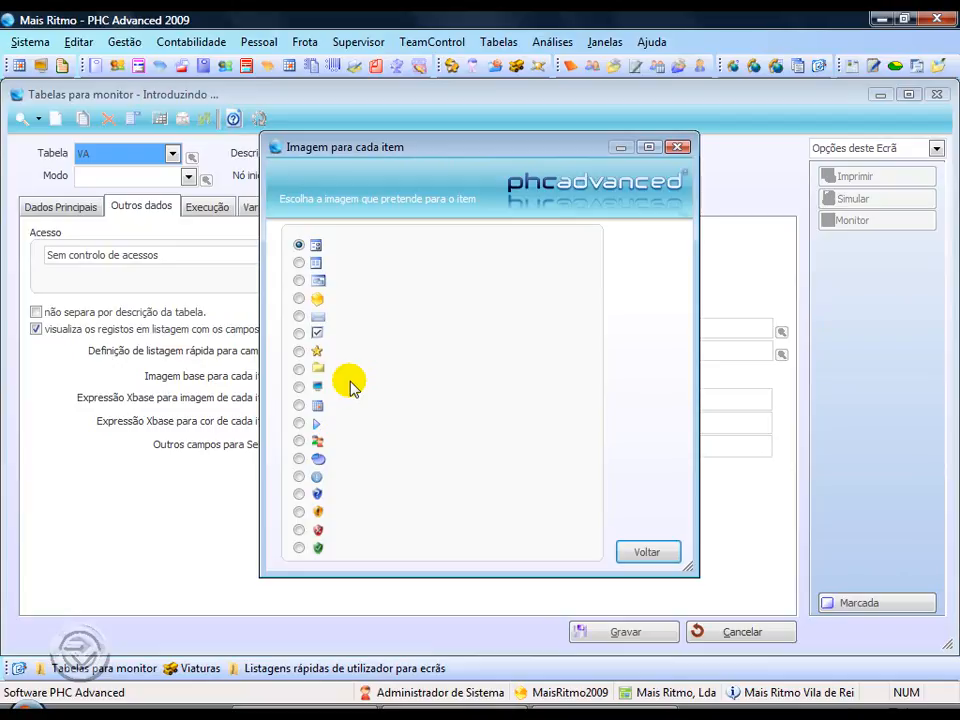
{"action": "left_click", "coordinate": [299, 512]}
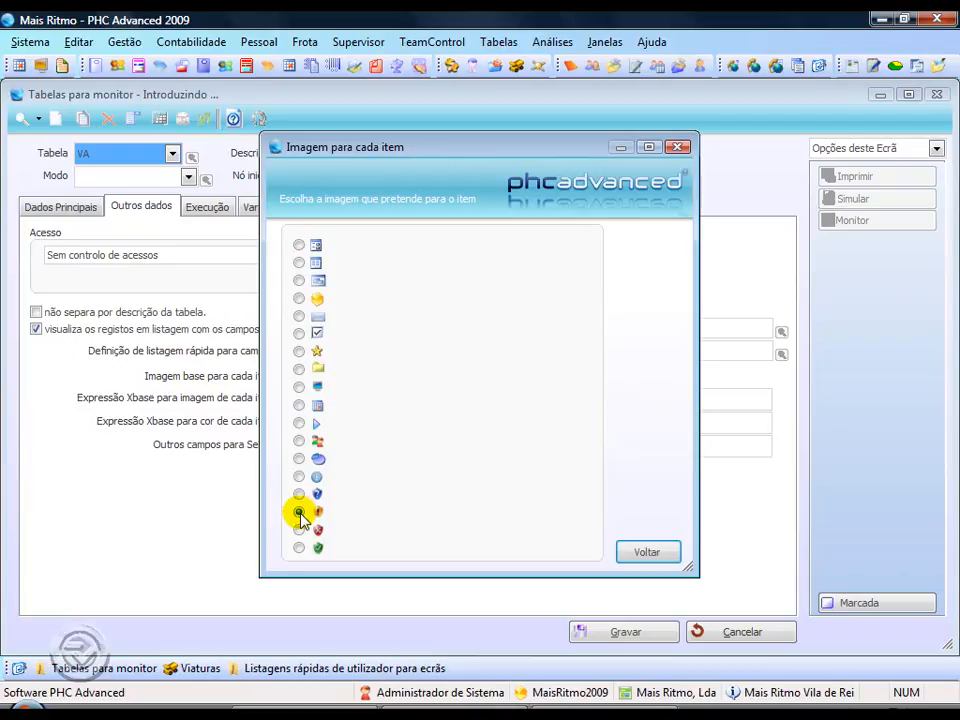
{"action": "left_click", "coordinate": [647, 553]}
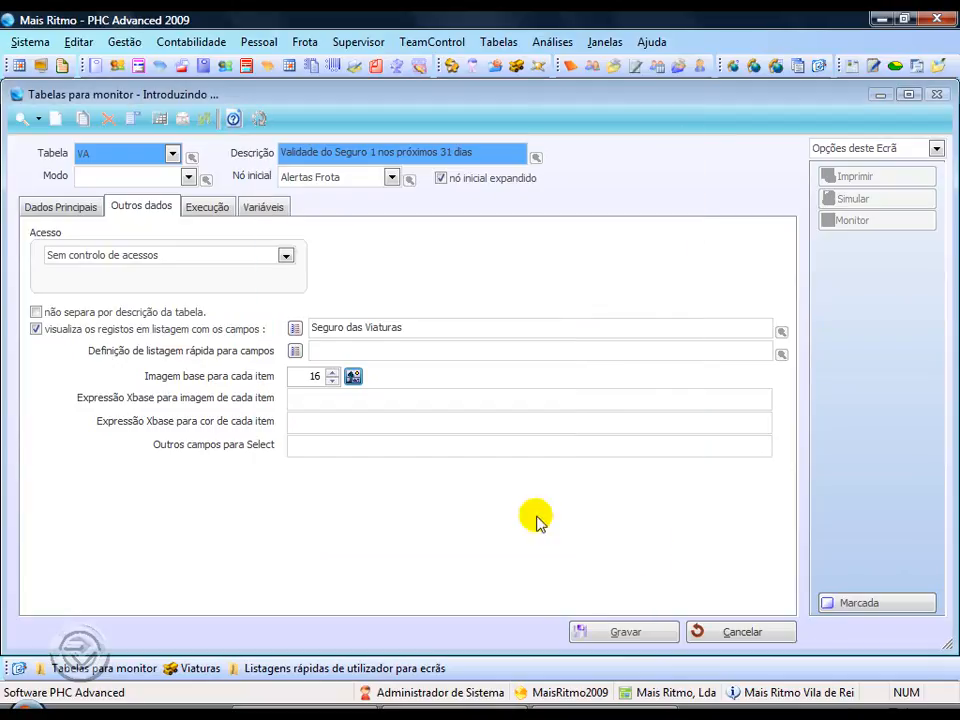
{"action": "left_click", "coordinate": [300, 376]}
{"action": "left_click", "coordinate": [302, 398]}
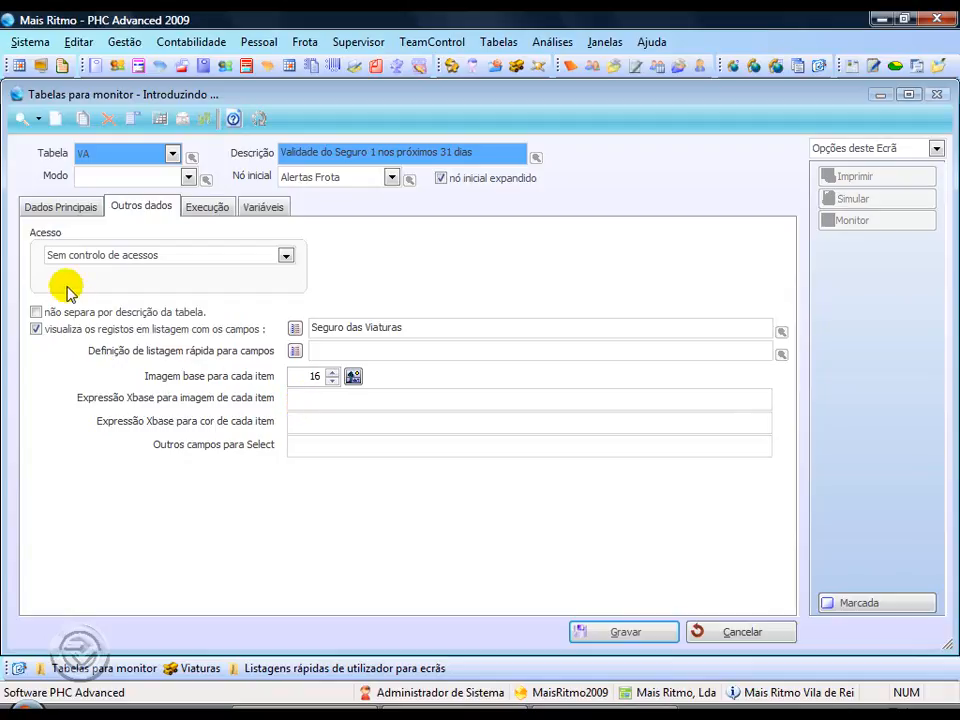
- Save the new monitor table and refresh its main data to obtain its internal number
{"action": "left_click", "coordinate": [68, 209]}
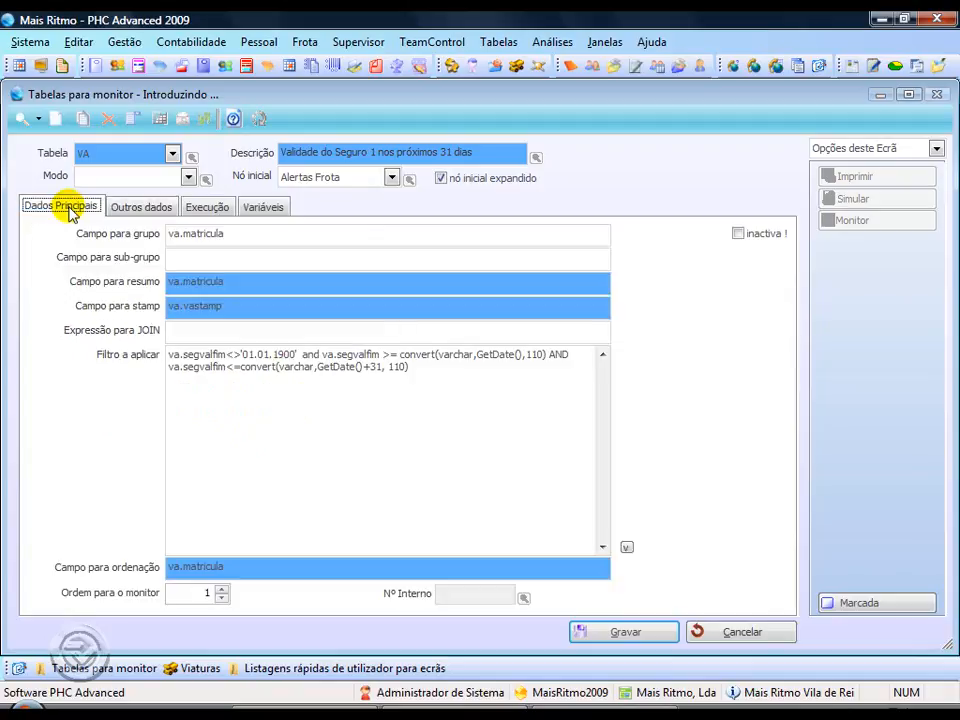
{"action": "mouse_move", "coordinate": [444, 590]}
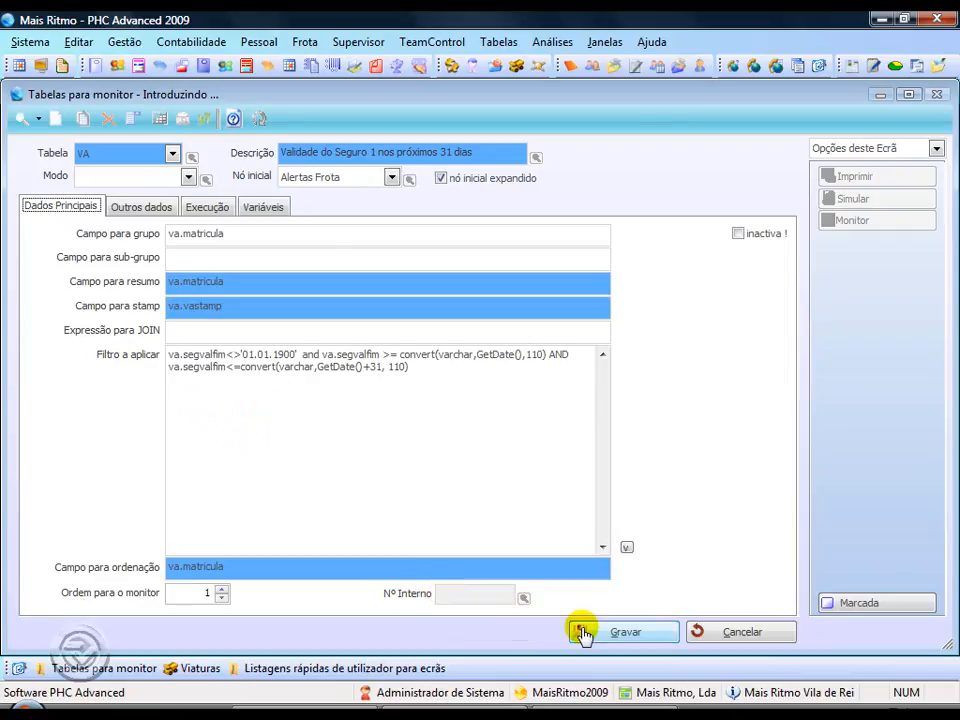
{"action": "left_click", "coordinate": [613, 633]}
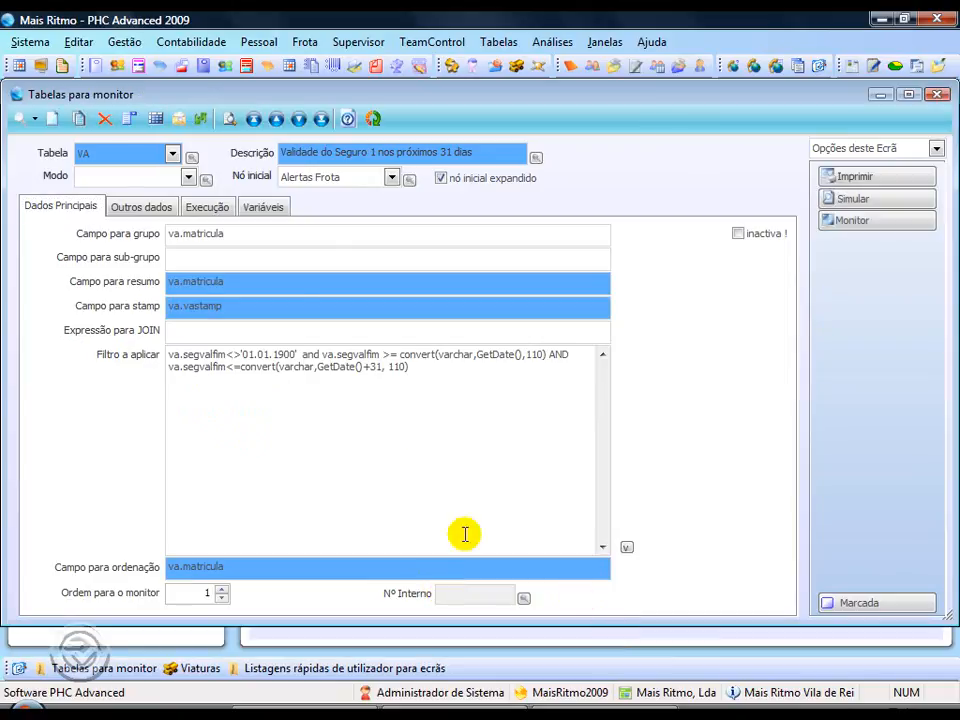
{"action": "left_click", "coordinate": [201, 119]}
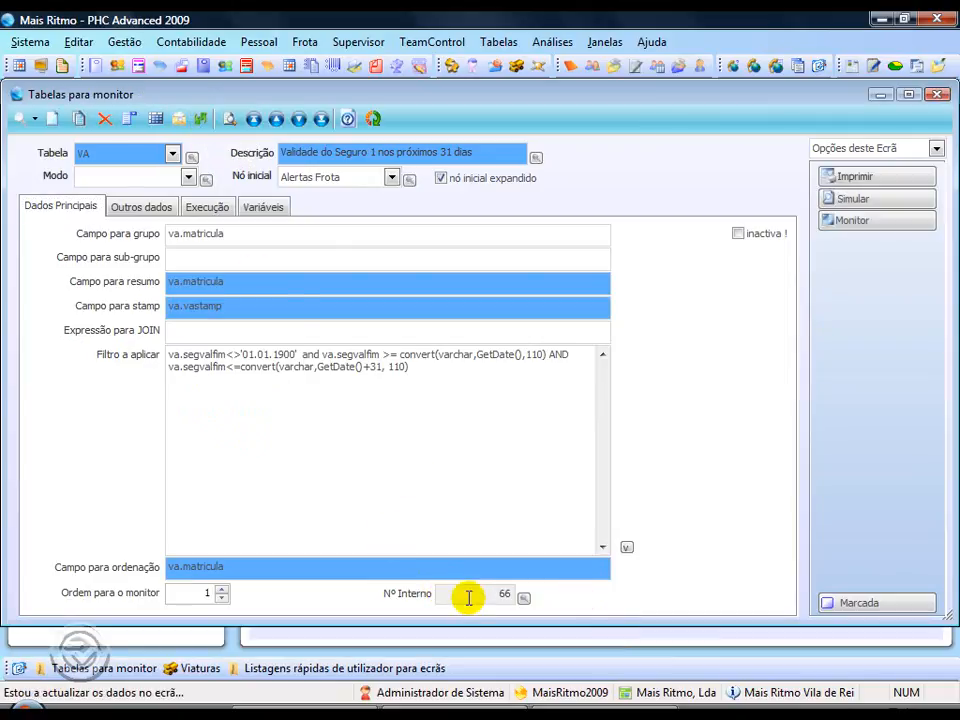
{"action": "left_click_drag", "start_coordinate": [486, 594], "coordinate": [510, 597]}
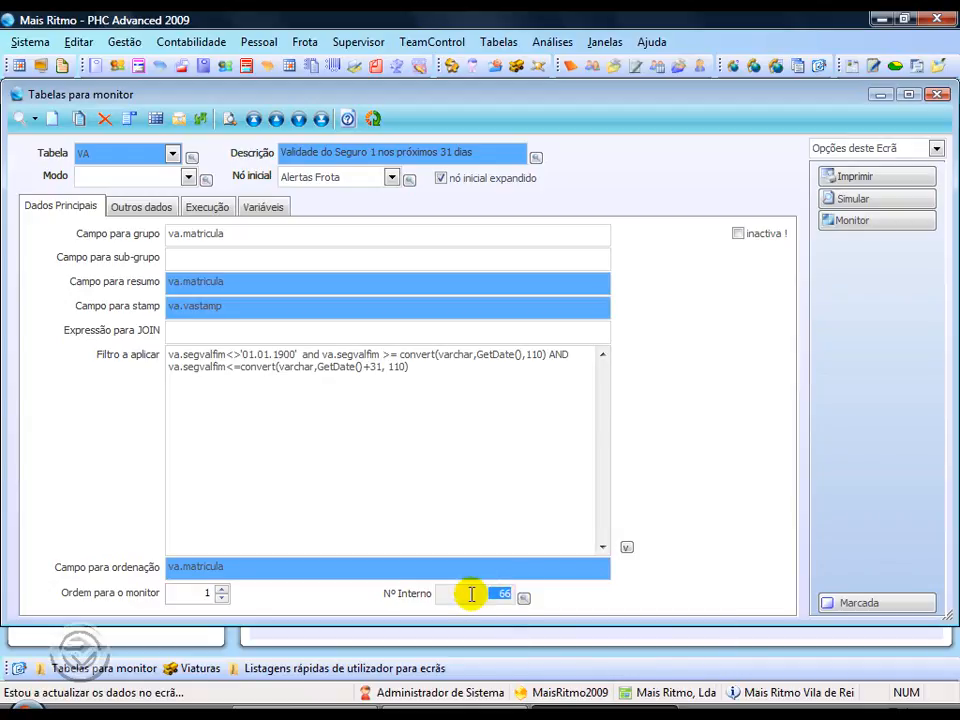
- Set the Xbase expression for each item's image to iif(montab66.segvalfim<date(),17,18)
{"action": "left_click", "coordinate": [154, 210]}
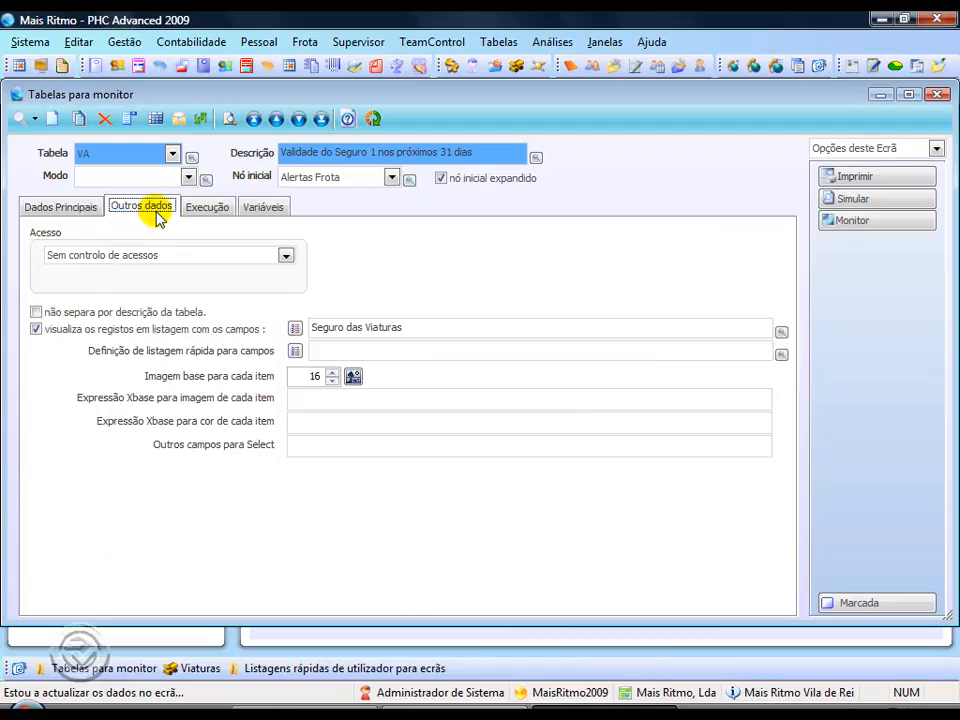
{"action": "left_click", "coordinate": [301, 399]}
{"action": "type", "text": "iif(montab66.segvalfim<date(),17,18)"}
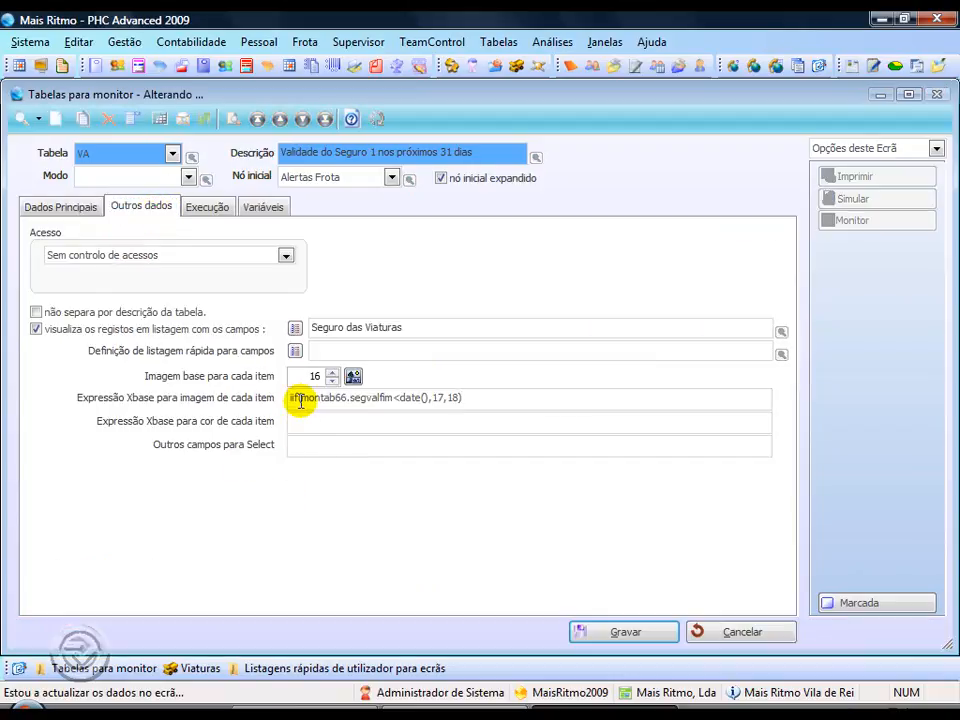
{"action": "mouse_move", "coordinate": [312, 405]}
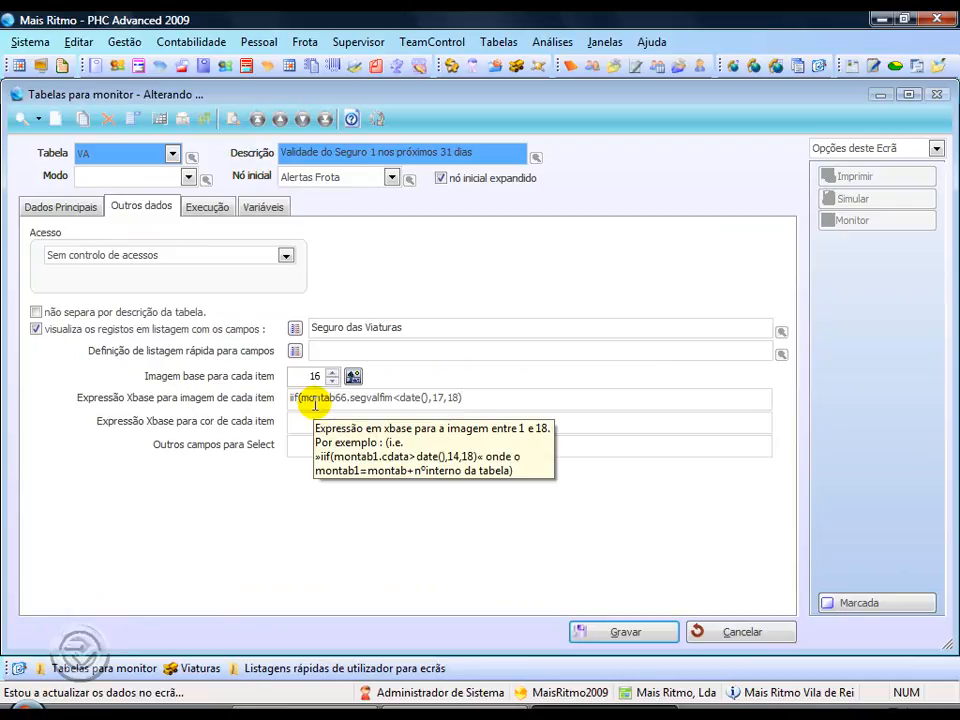
{"action": "left_click_drag", "start_coordinate": [344, 396], "coordinate": [302, 397]}
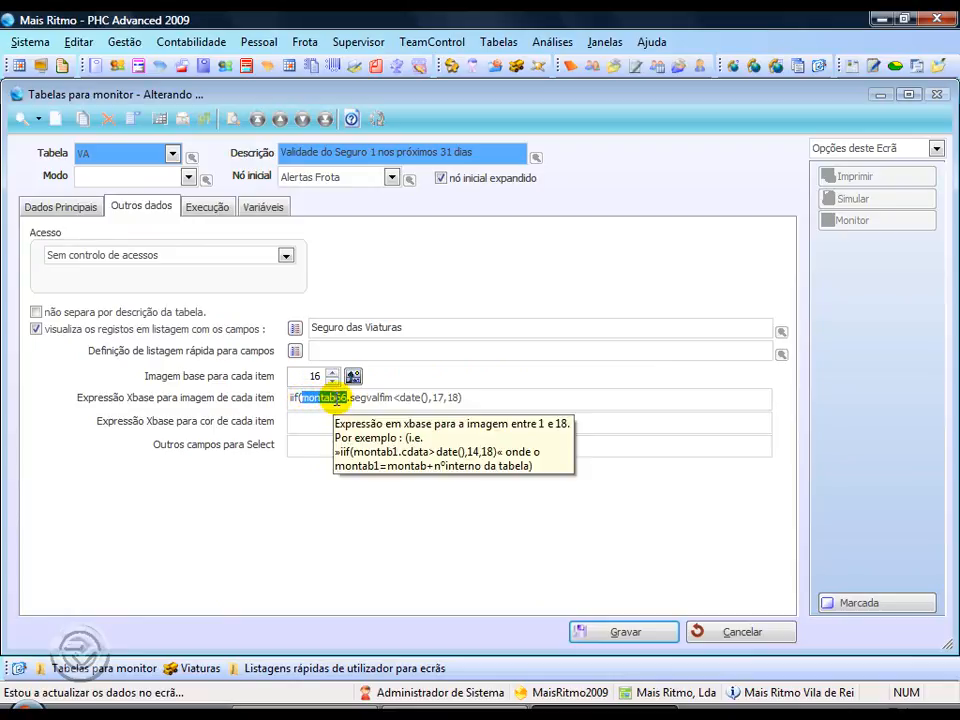
{"action": "left_click_drag", "start_coordinate": [351, 398], "coordinate": [390, 398]}
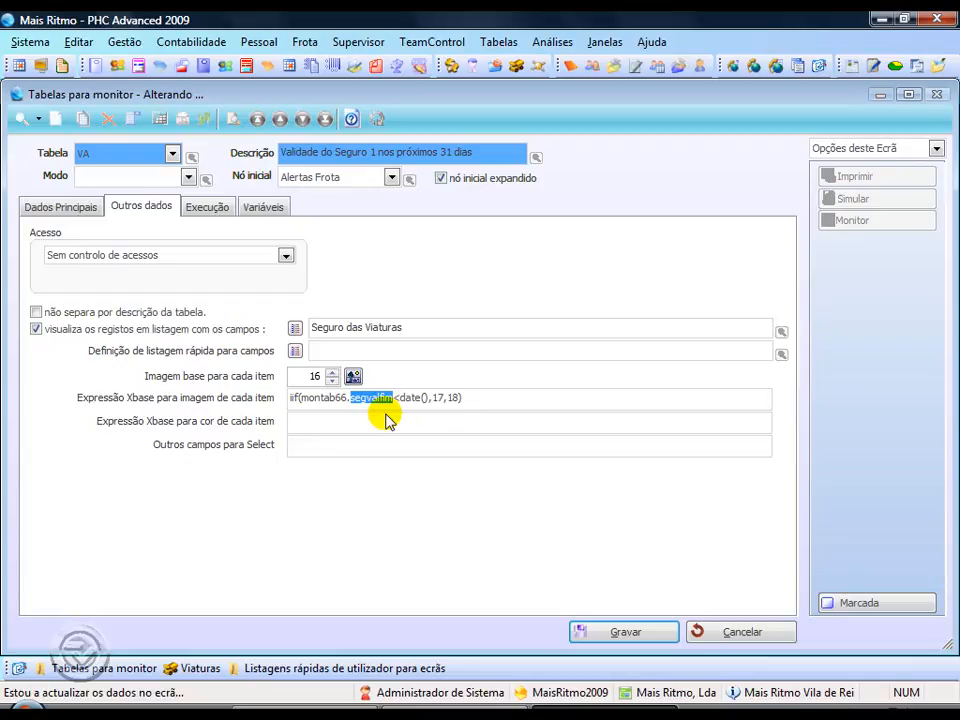
- Set the Xbase expression for each item's colour to iif(montab66.segvalfim<date(),rgb(255,0,0),rgb(0,255,0))
{"action": "left_click", "coordinate": [350, 420]}
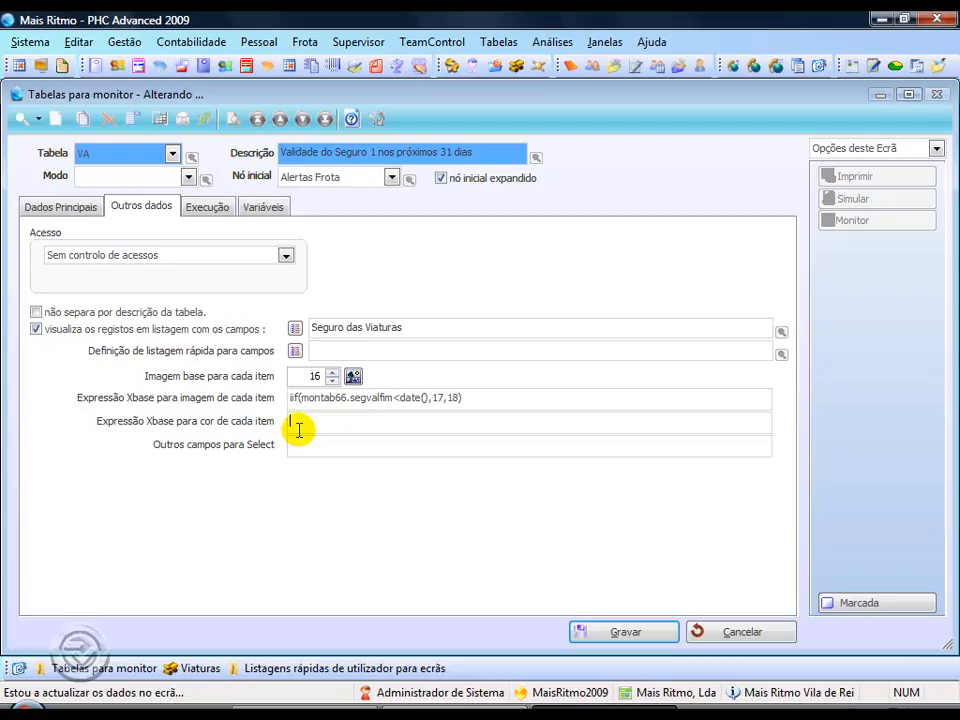
{"action": "type", "text": "iif(montab66.segvalfim<date(),rgb(255,0,0),rgb(0,255,0))"}
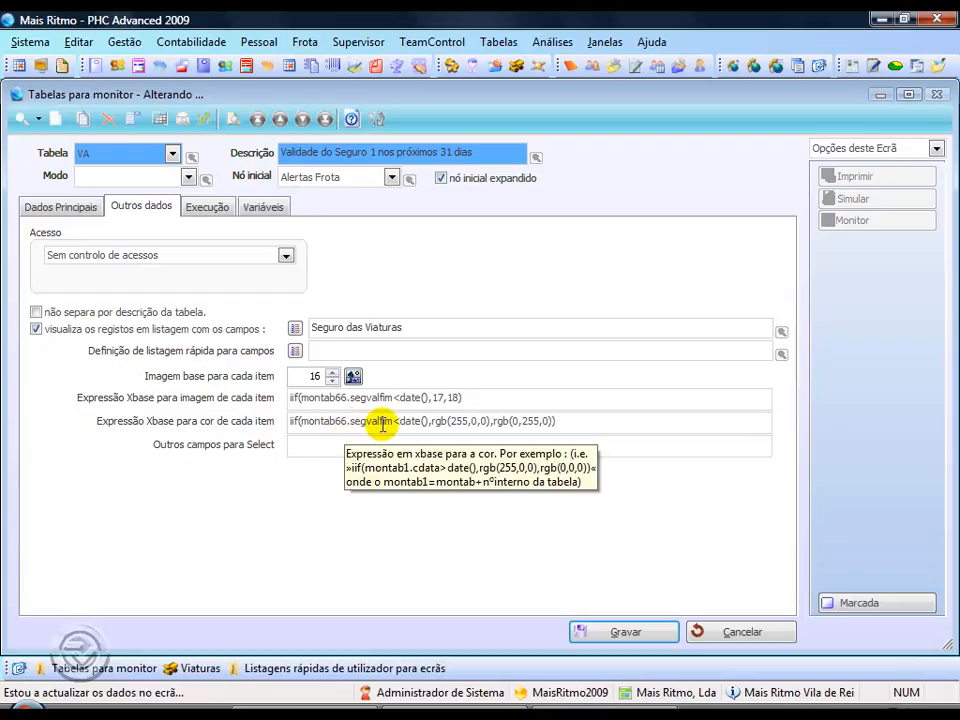
{"action": "double_click", "coordinate": [438, 421]}
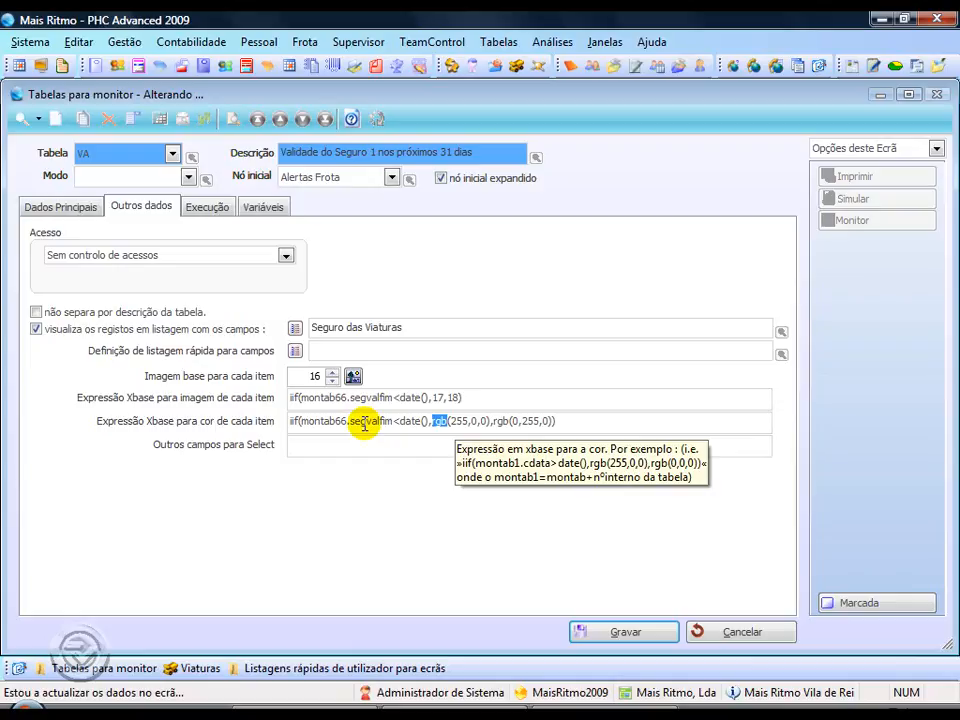
{"action": "double_click", "coordinate": [457, 421]}
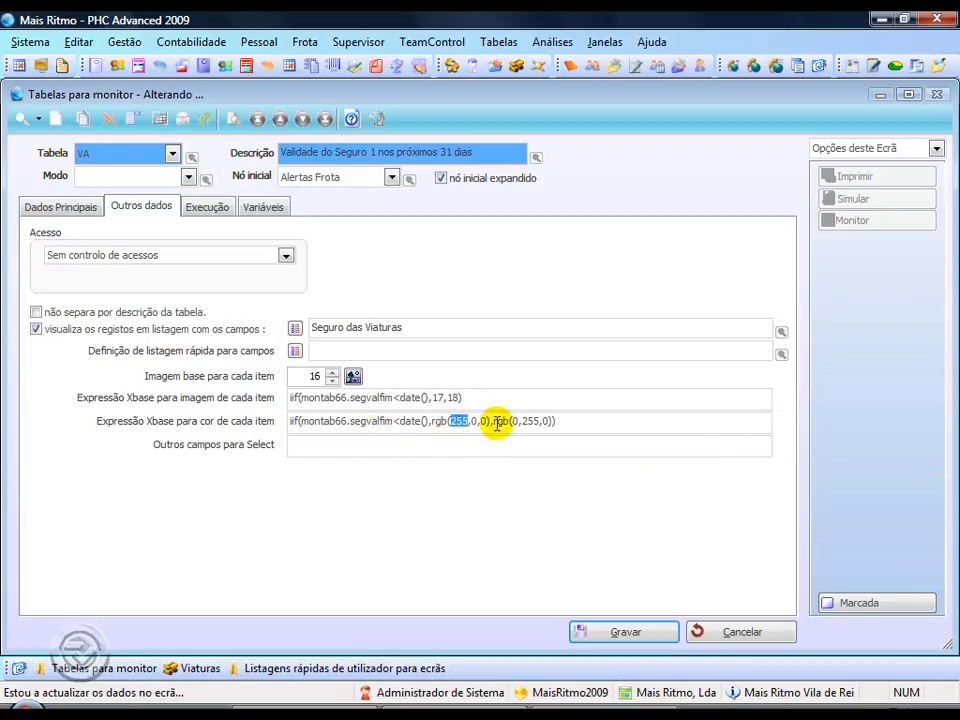
- Set "Outros campos para Select" to va.segvalfim and "Duplo clique executa" to "Consulta o registo", and save the monitor table
{"action": "left_click", "coordinate": [350, 447]}
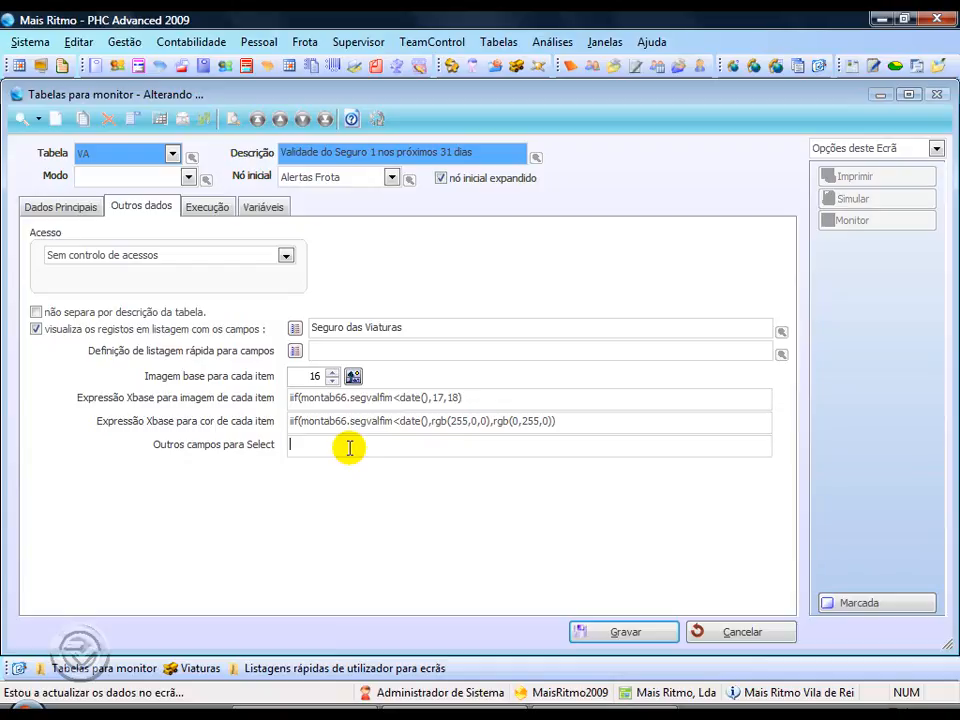
{"action": "type", "text": "va.segvalfim"}
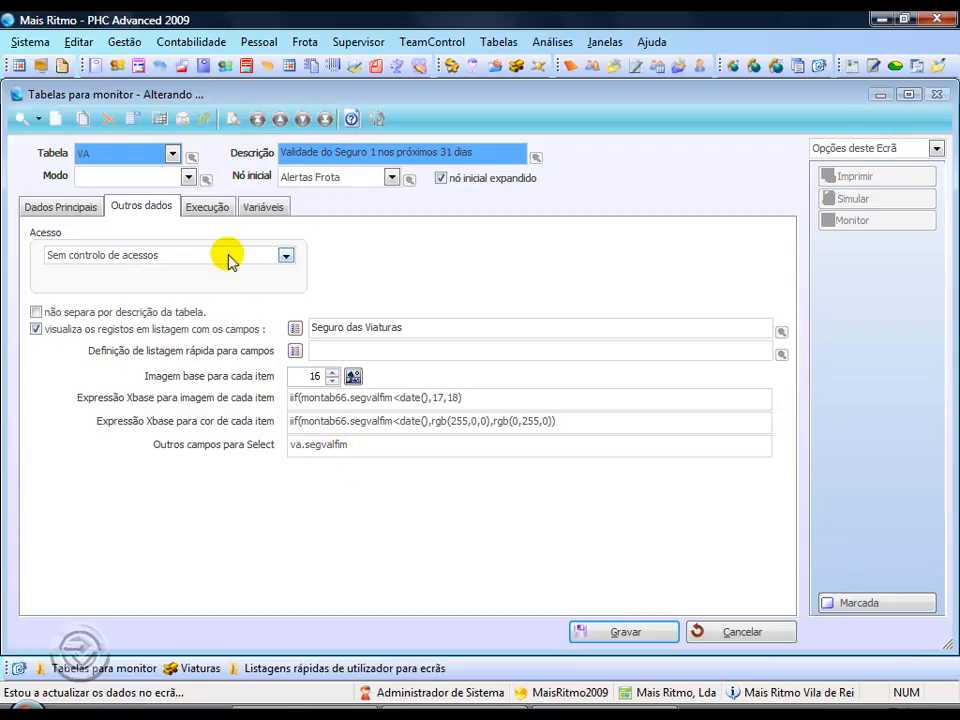
{"action": "left_click", "coordinate": [217, 213]}
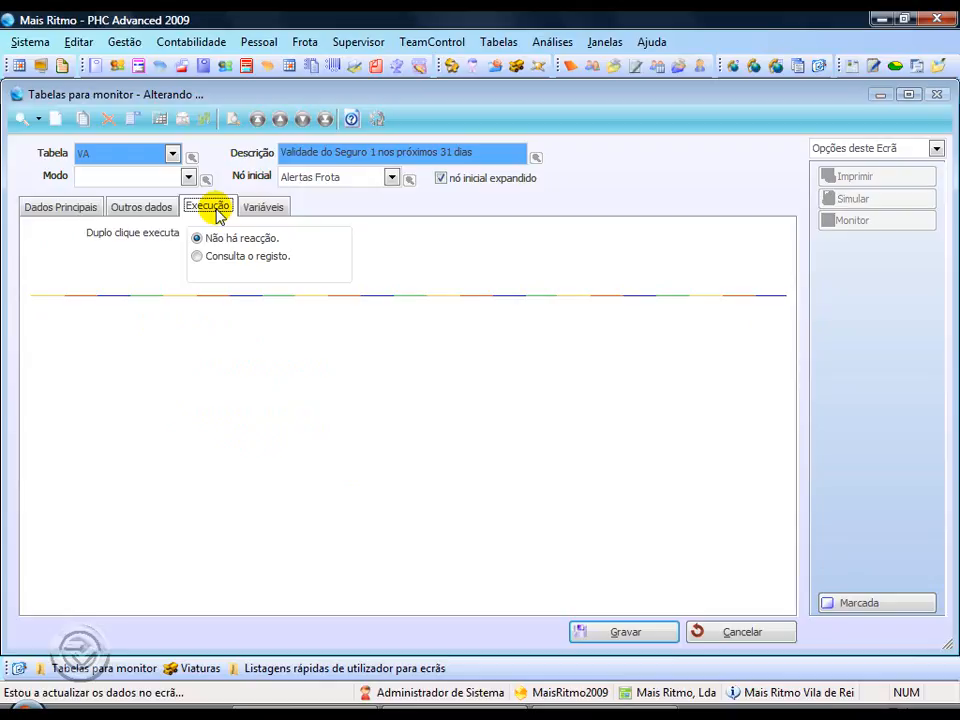
{"action": "left_click", "coordinate": [198, 256]}
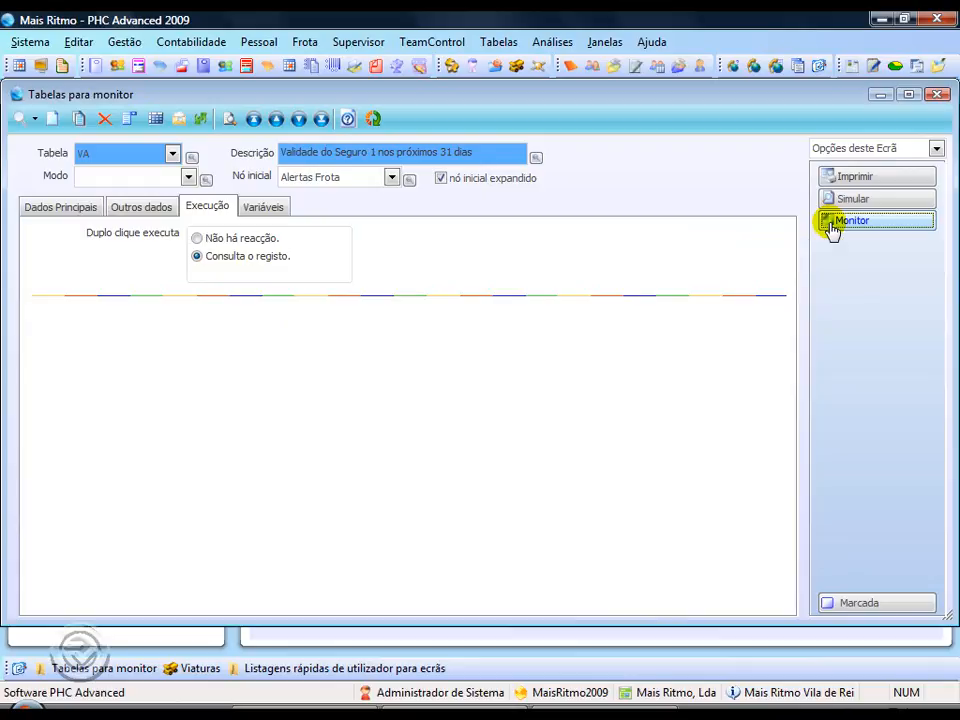
- Examine both vehicles' insurance alerts under "Alertas Frota" in the work monitor, then close the monitor
{"action": "left_click", "coordinate": [830, 221]}
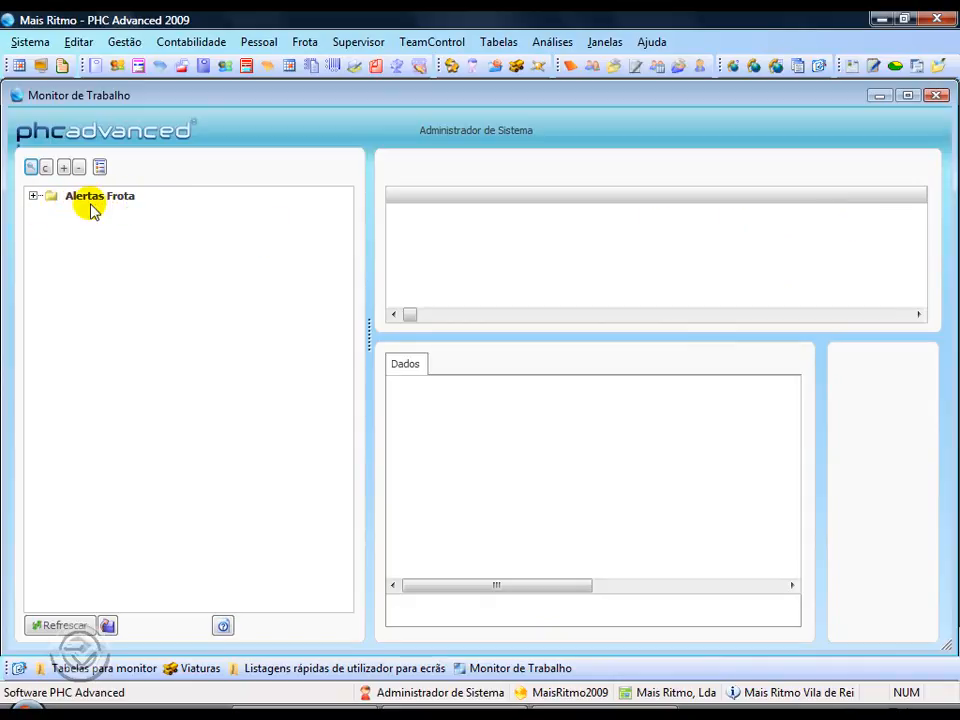
{"action": "left_click", "coordinate": [32, 196]}
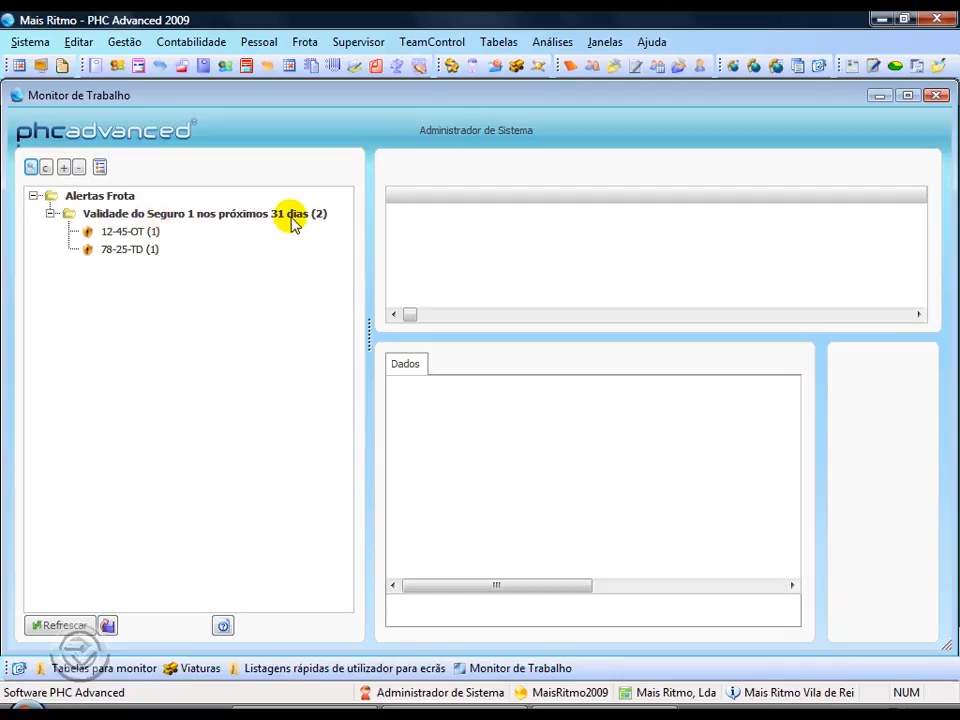
{"action": "left_click", "coordinate": [150, 231]}
{"action": "left_click", "coordinate": [139, 250]}
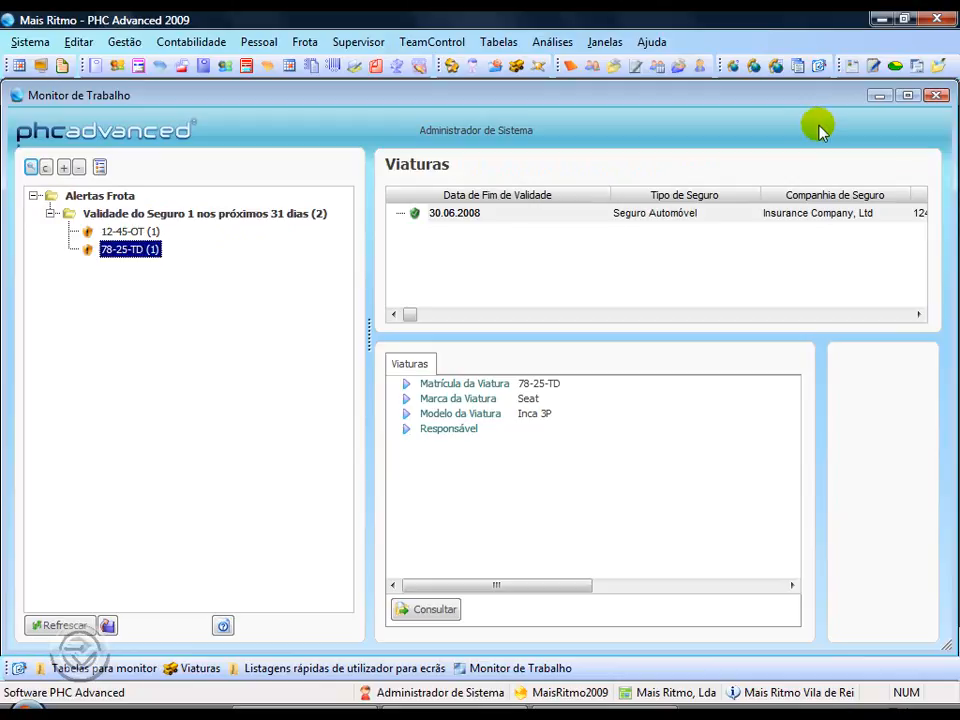
{"action": "key", "text": "Escape"}
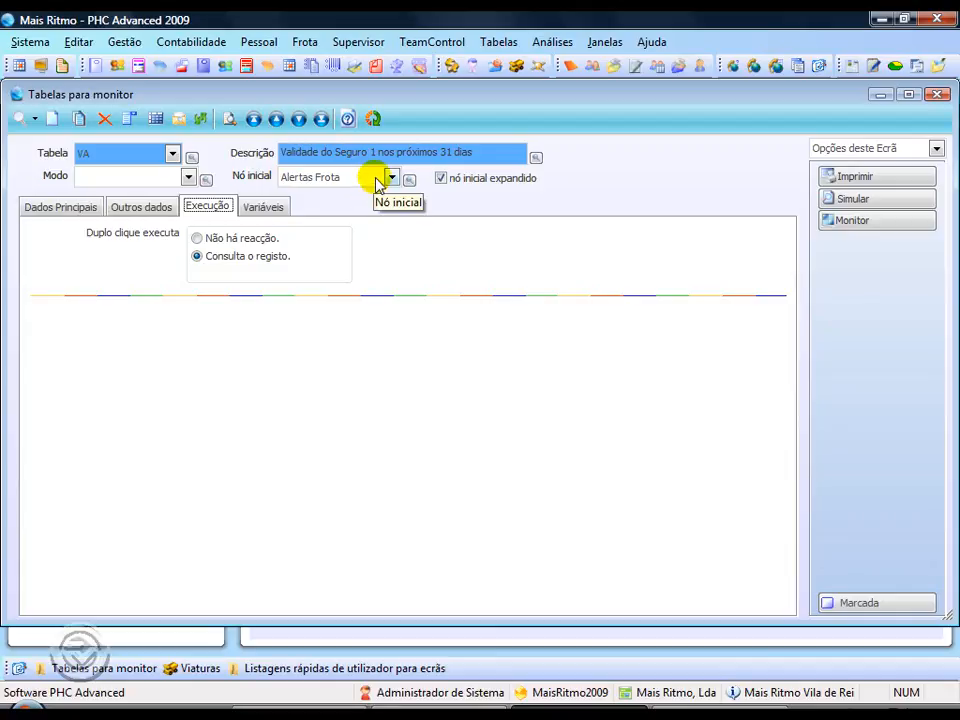
- Show the next monitor table, for Leasing/ALD validity in the next 31 days, and open the fleet's Viaturas record
{"action": "left_click", "coordinate": [299, 119]}
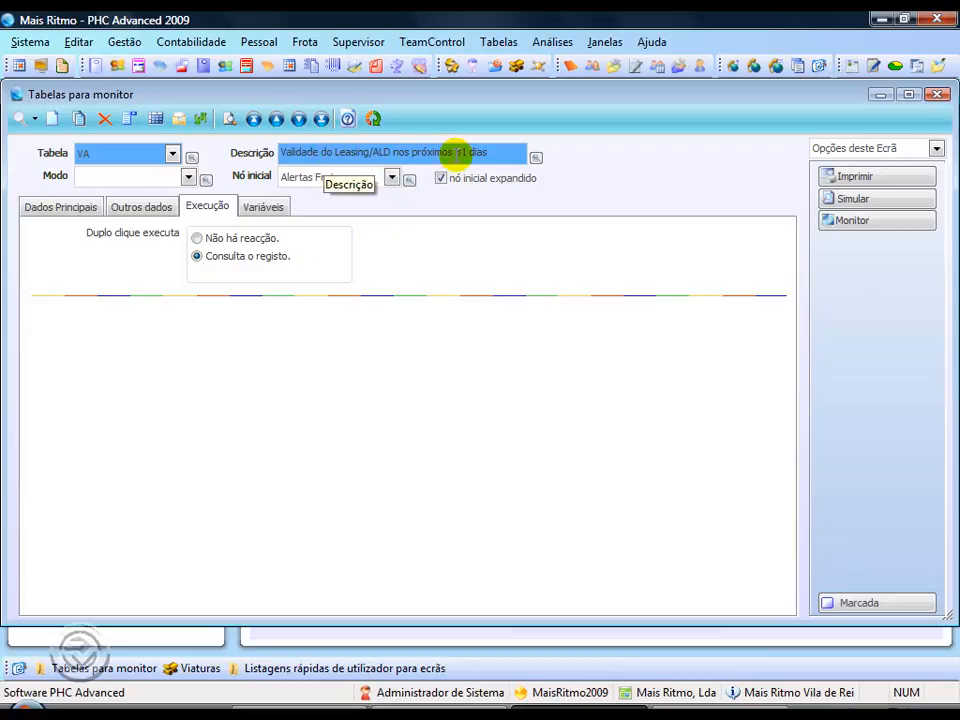
{"action": "left_click", "coordinate": [305, 42]}
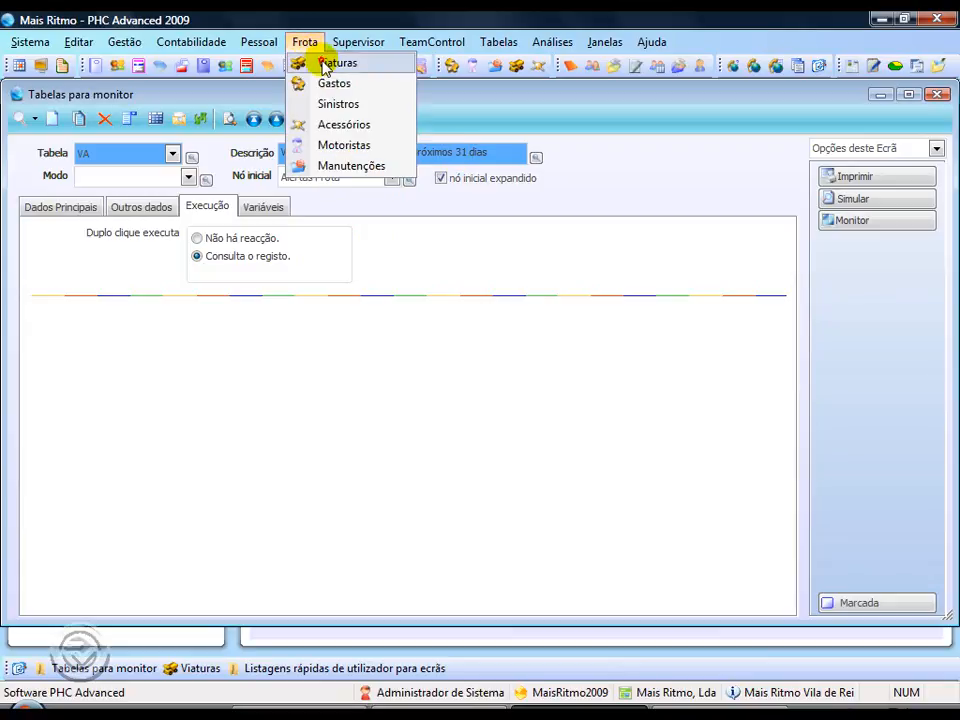
{"action": "left_click", "coordinate": [323, 64]}
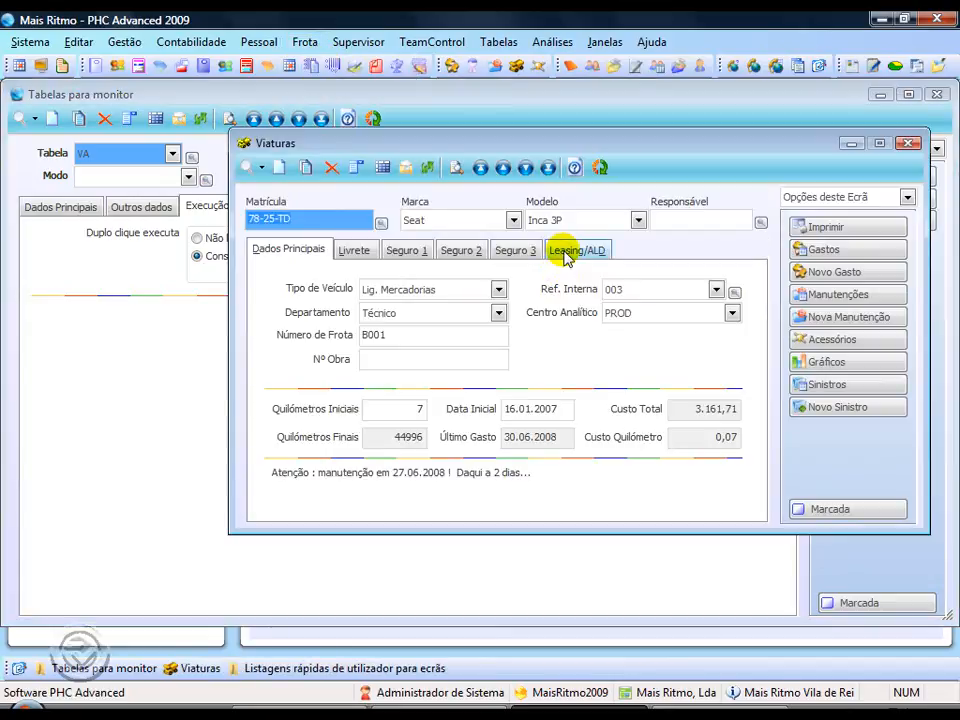
- Check the end date of the Leasing/ALD validity in the vehicle's record, then close the Viaturas record
{"action": "left_click", "coordinate": [567, 256]}
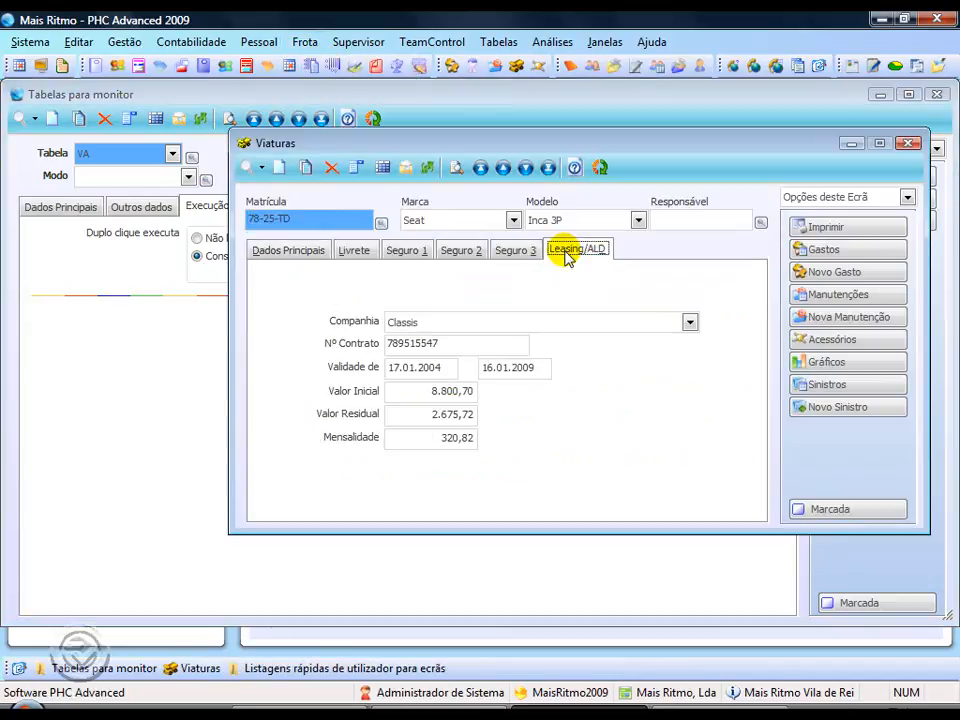
{"action": "left_click_drag", "start_coordinate": [544, 366], "coordinate": [473, 369]}
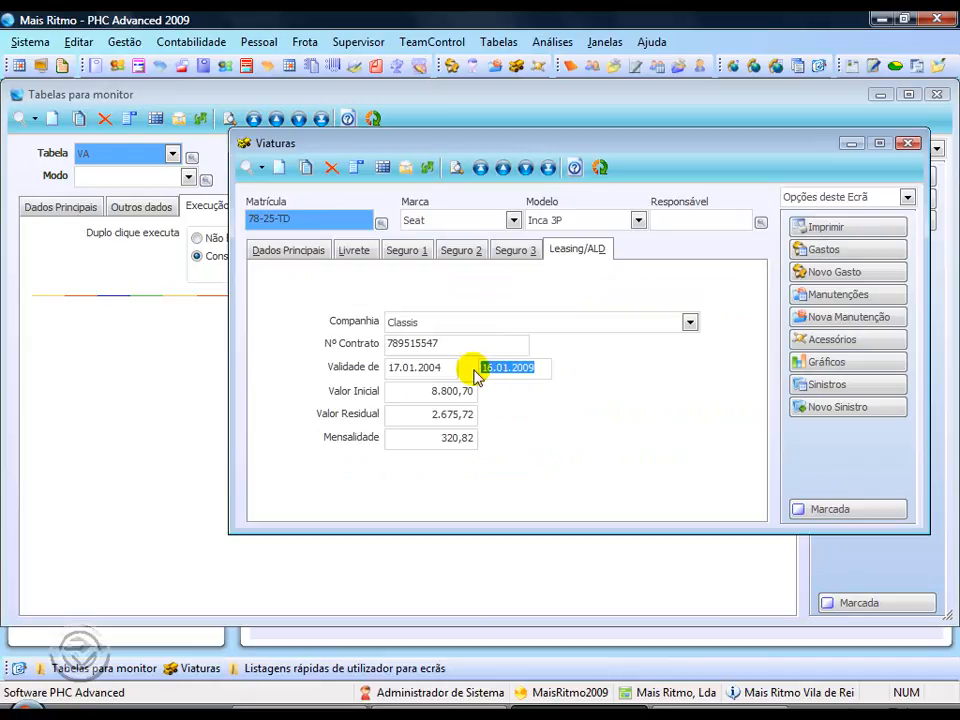
{"action": "left_click", "coordinate": [598, 168]}
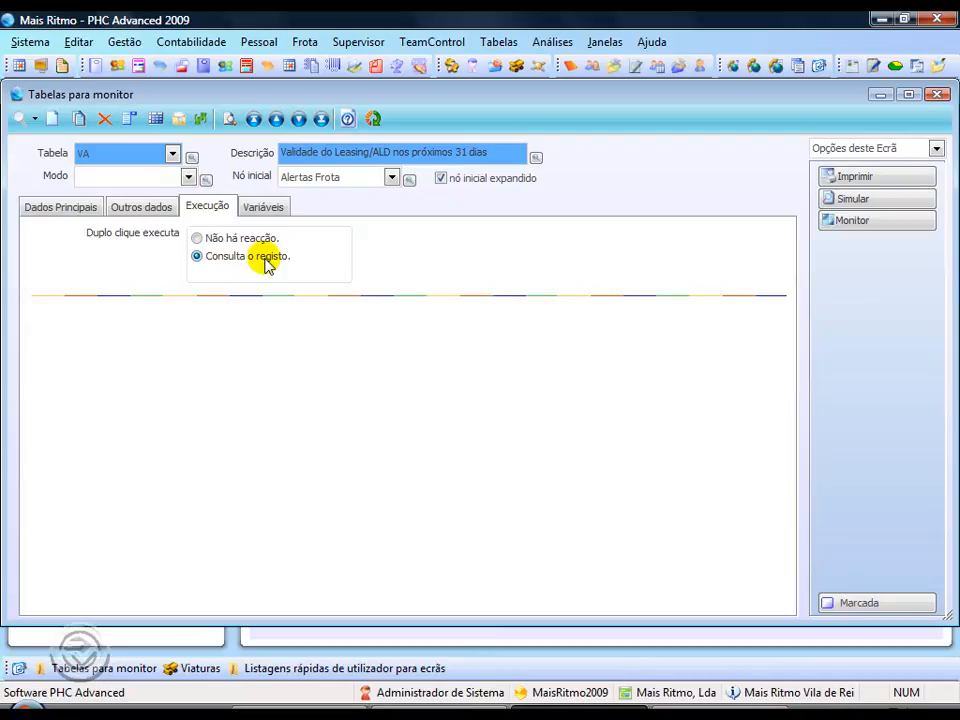
- Review the Leasing/ALD monitor table's main data, including the leasfim field in its filter, and its other data
{"action": "left_click", "coordinate": [58, 208]}
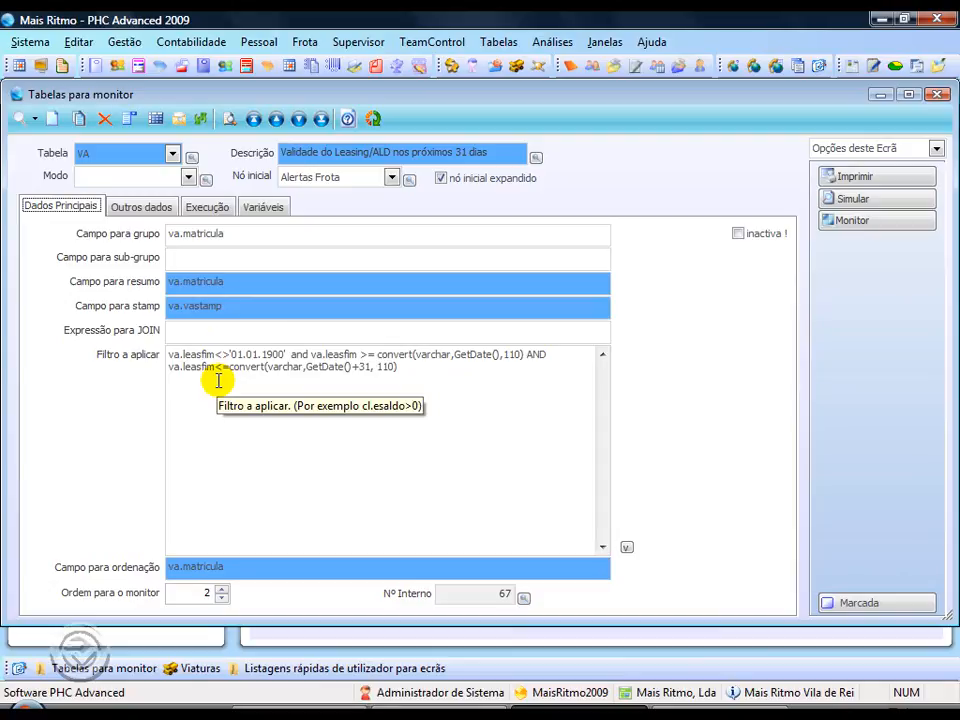
{"action": "left_click_drag", "start_coordinate": [183, 357], "coordinate": [213, 357]}
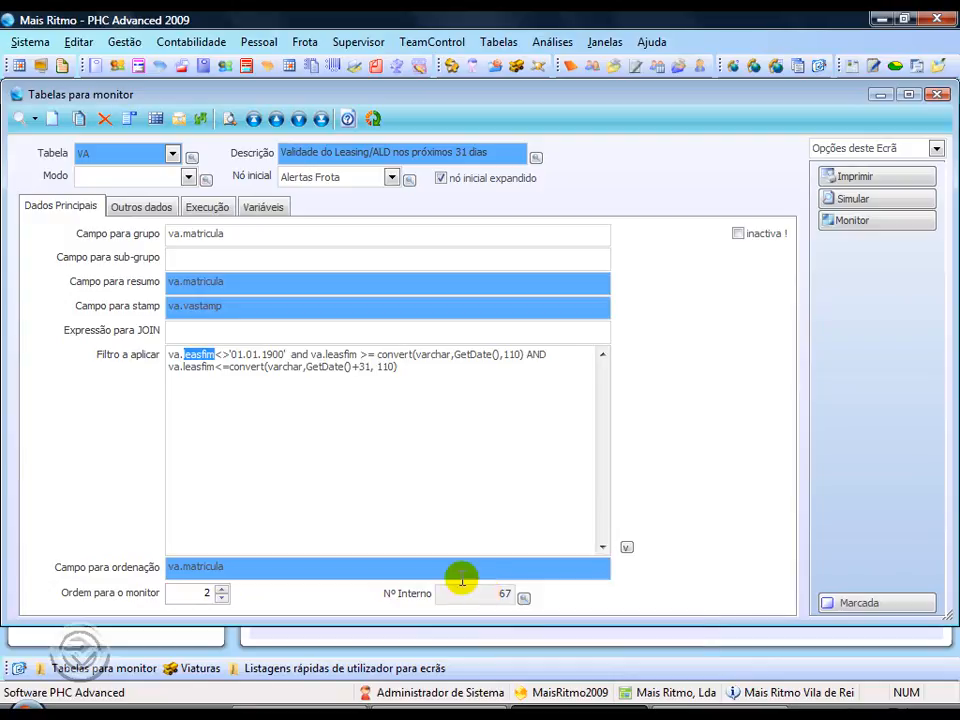
{"action": "left_click", "coordinate": [133, 207]}
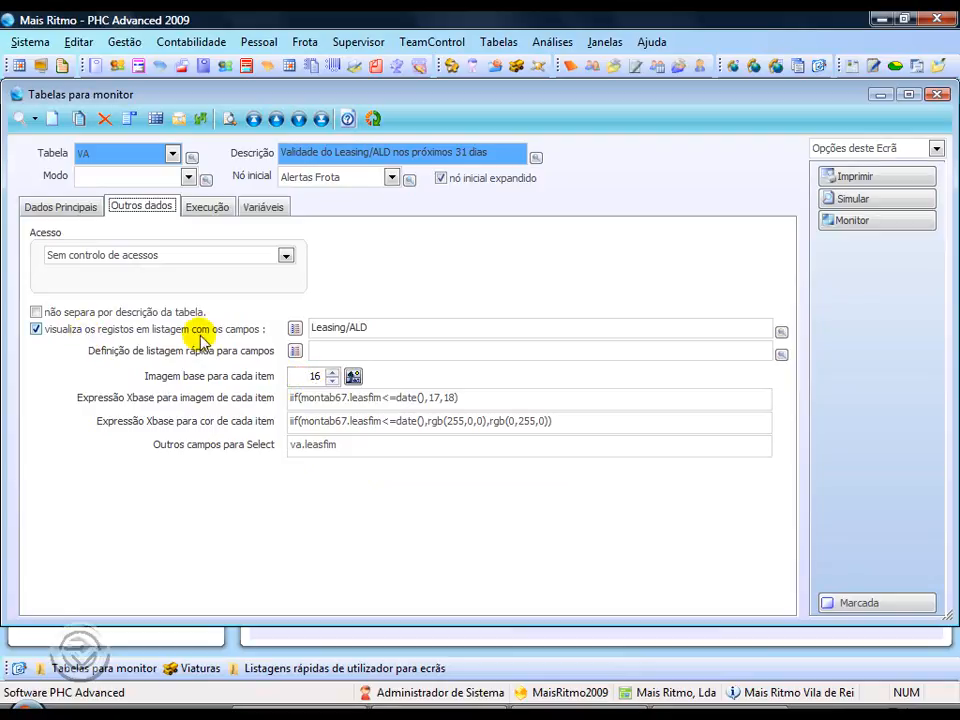
- Examine the Leasing/ALD quick listing's selected fields, including the definition of "Nº do Contrato", then close the listing
{"action": "double_click", "coordinate": [345, 327]}
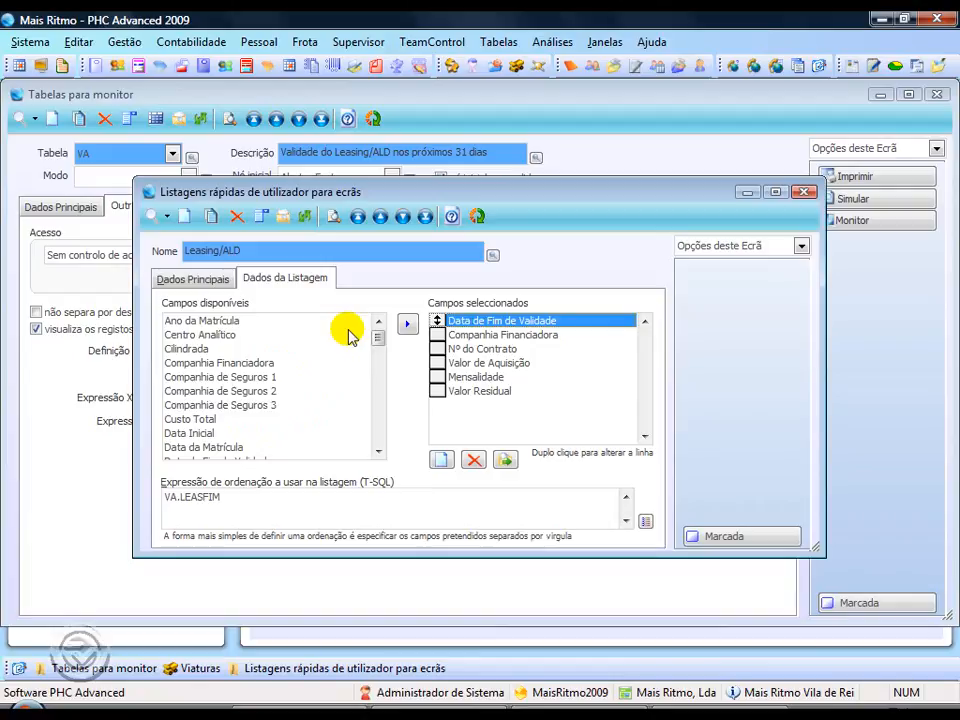
{"action": "double_click", "coordinate": [478, 354]}
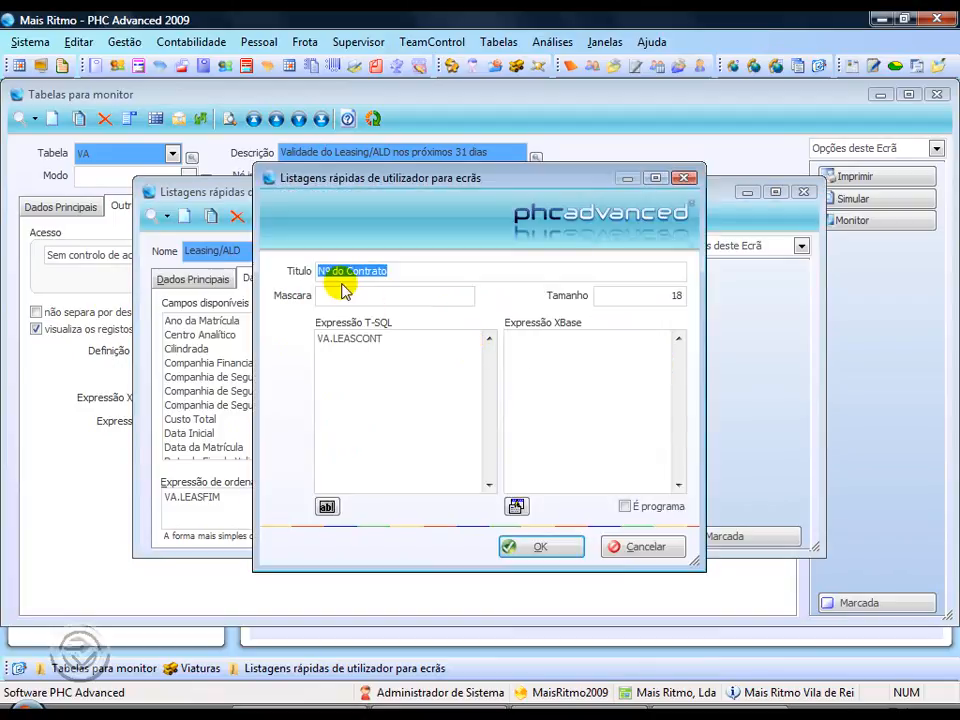
{"action": "left_click", "coordinate": [640, 548]}
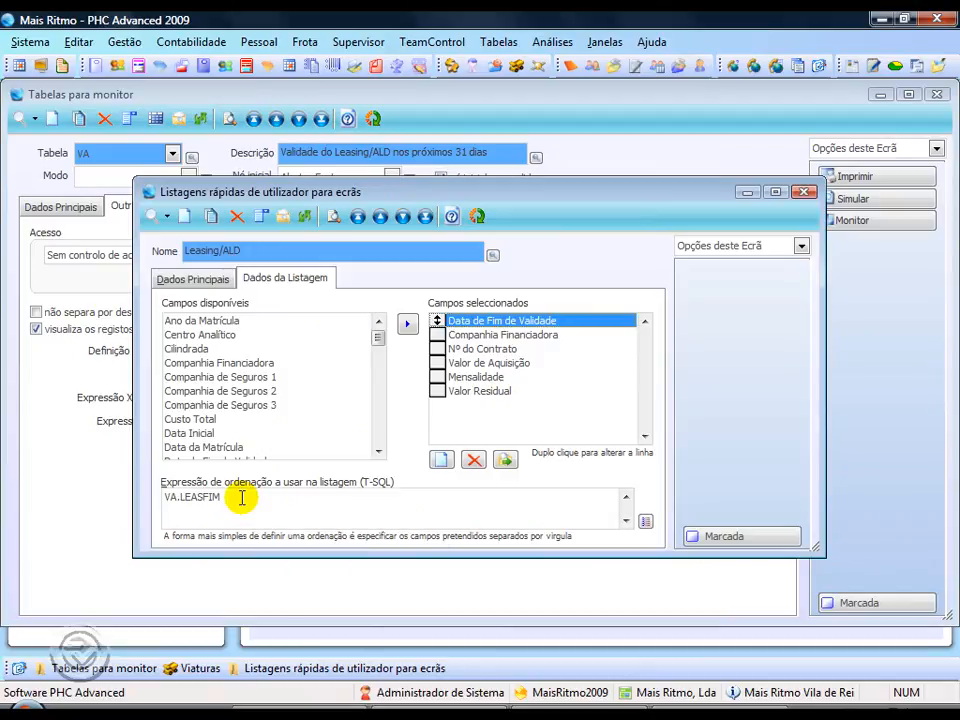
{"action": "left_click", "coordinate": [478, 215]}
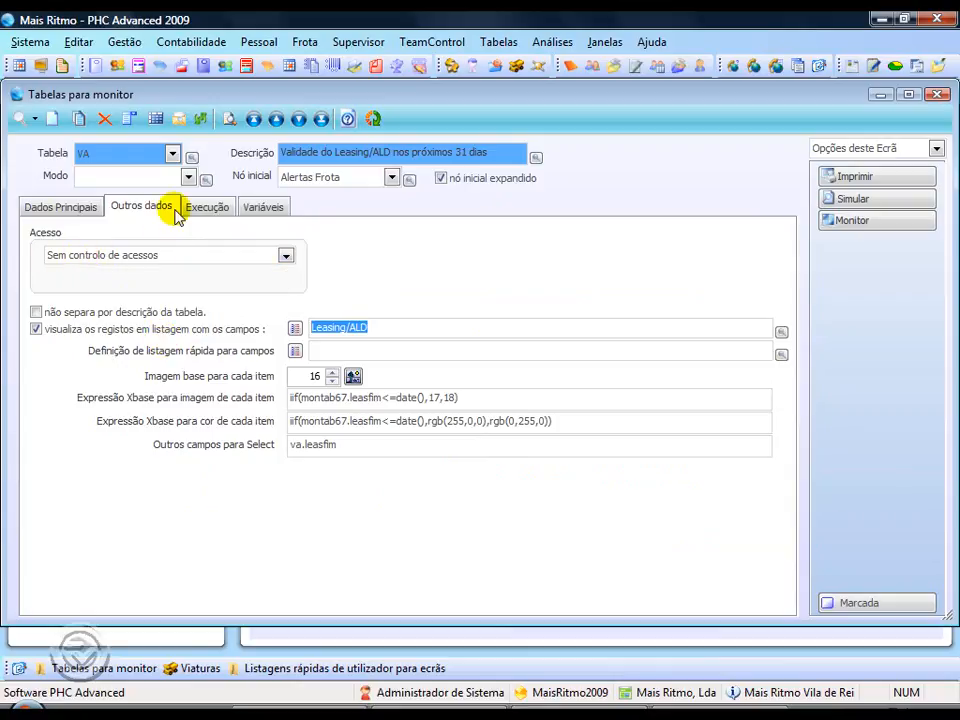
- Look through the Leasing/ALD monitor table's execution and variable settings, then return to its main data
{"action": "left_click", "coordinate": [210, 210]}
{"action": "left_click", "coordinate": [264, 210]}
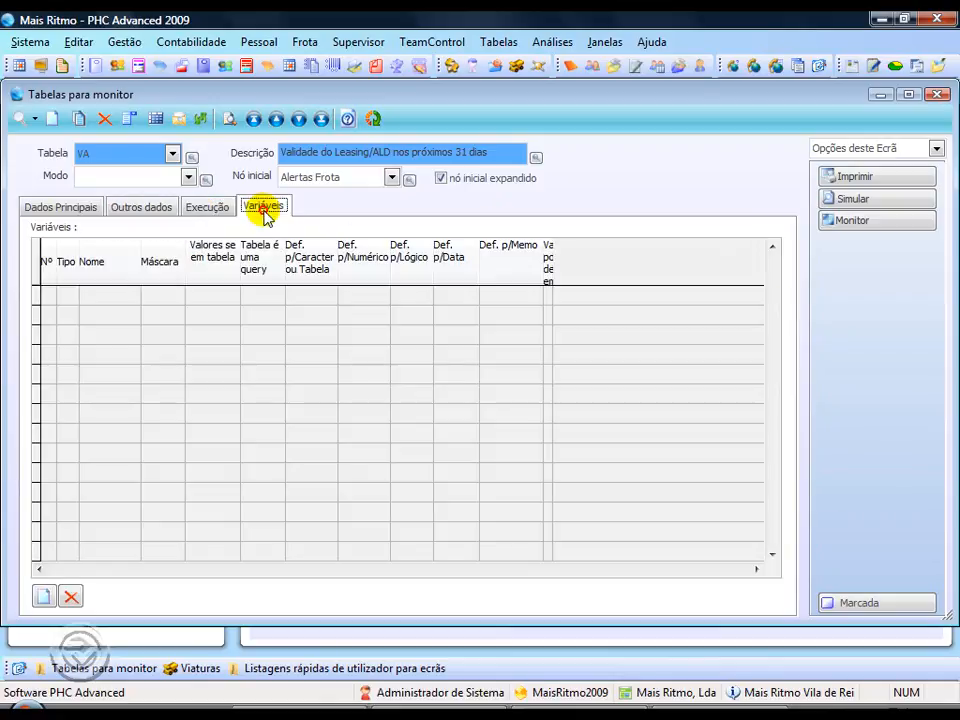
{"action": "left_click", "coordinate": [62, 207]}
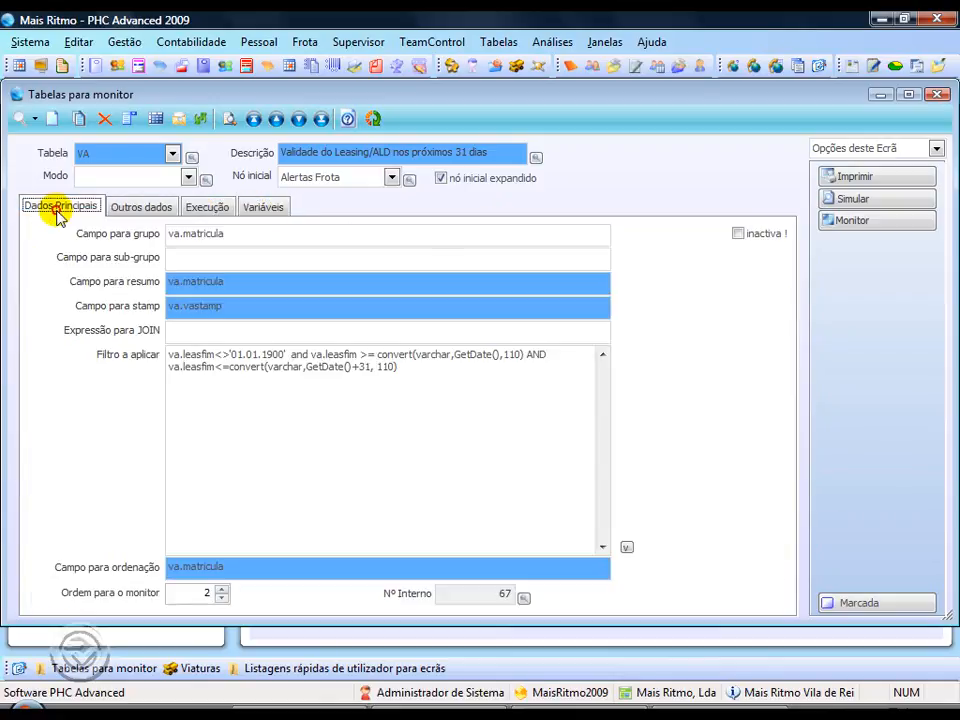
- Examine vehicle 12-45-OT's Leasing/ALD validity alert under "Alertas Frota" in the work monitor, then close the monitor
{"action": "left_click", "coordinate": [843, 224]}
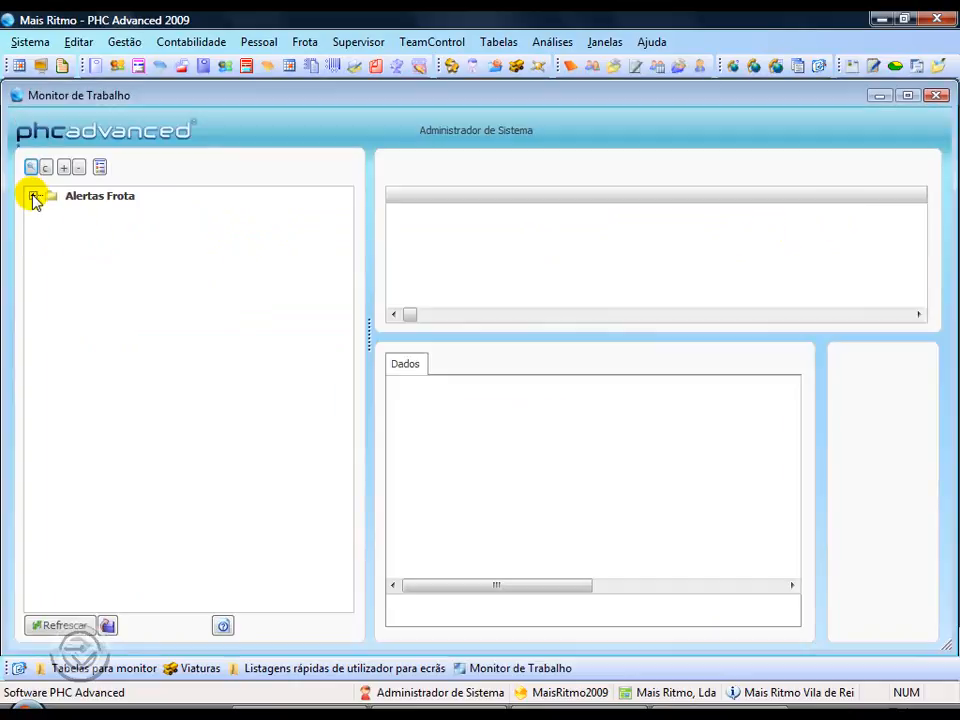
{"action": "left_click", "coordinate": [33, 196]}
{"action": "left_click", "coordinate": [122, 218]}
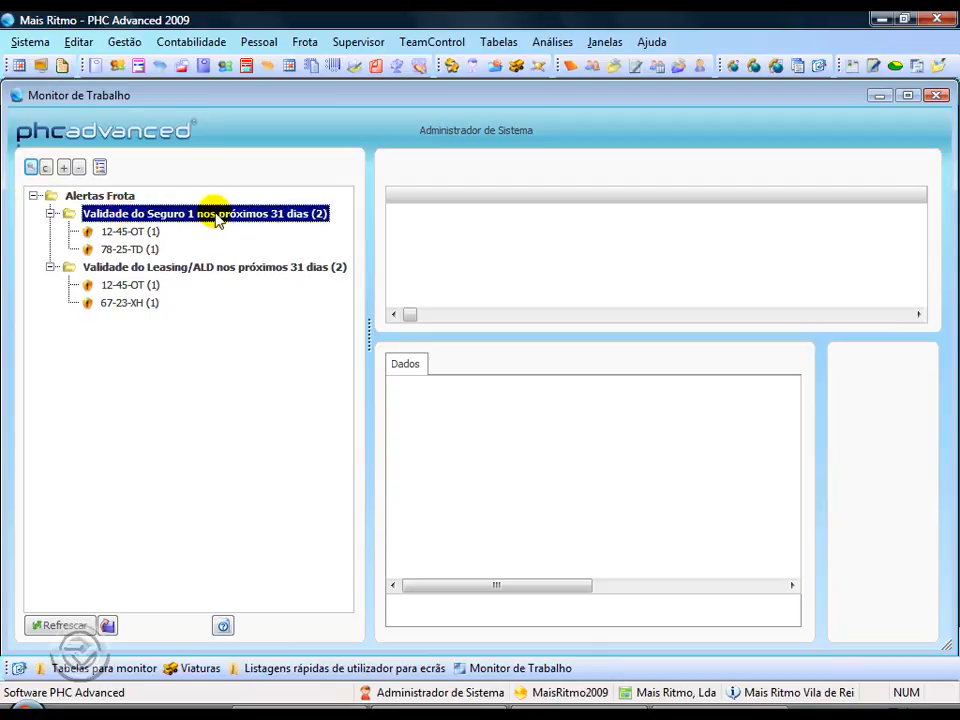
{"action": "left_click", "coordinate": [130, 268]}
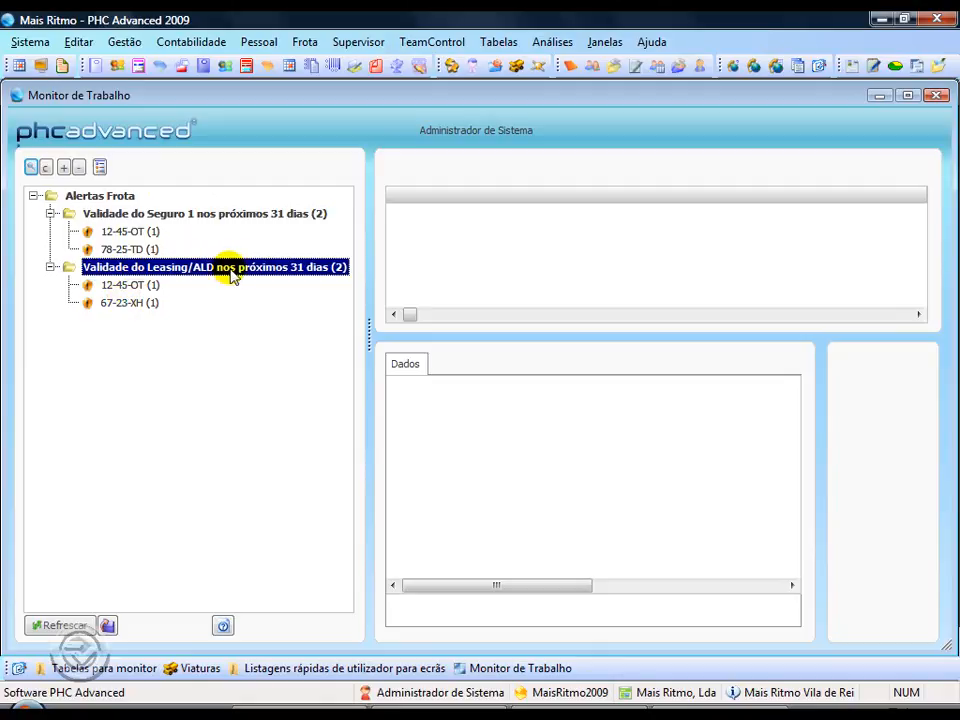
{"action": "left_click", "coordinate": [117, 289]}
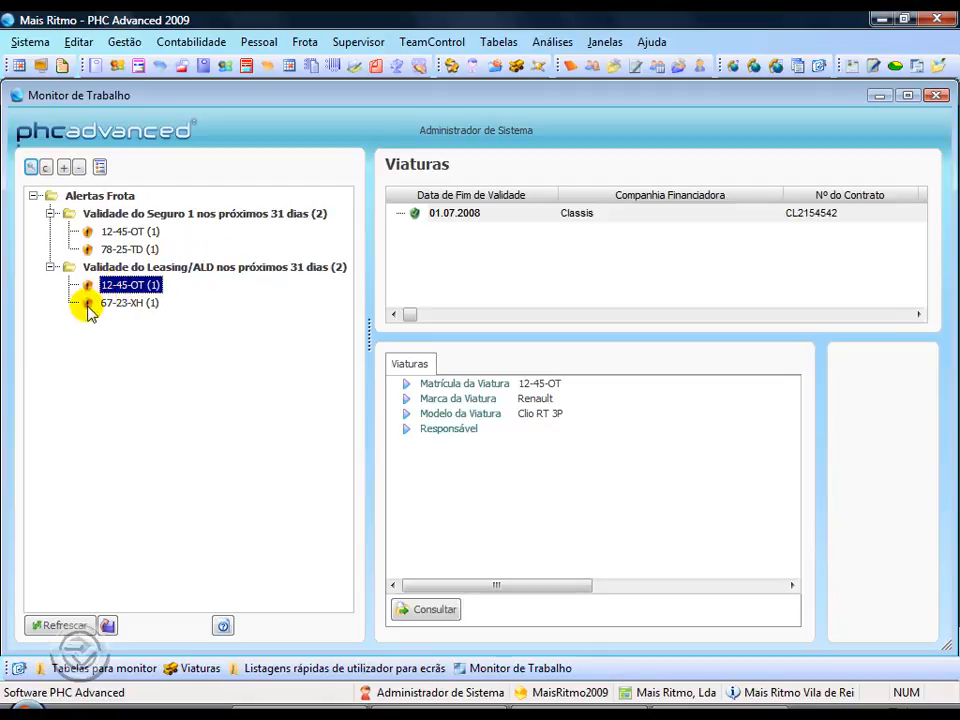
{"action": "right_click", "coordinate": [89, 290]}
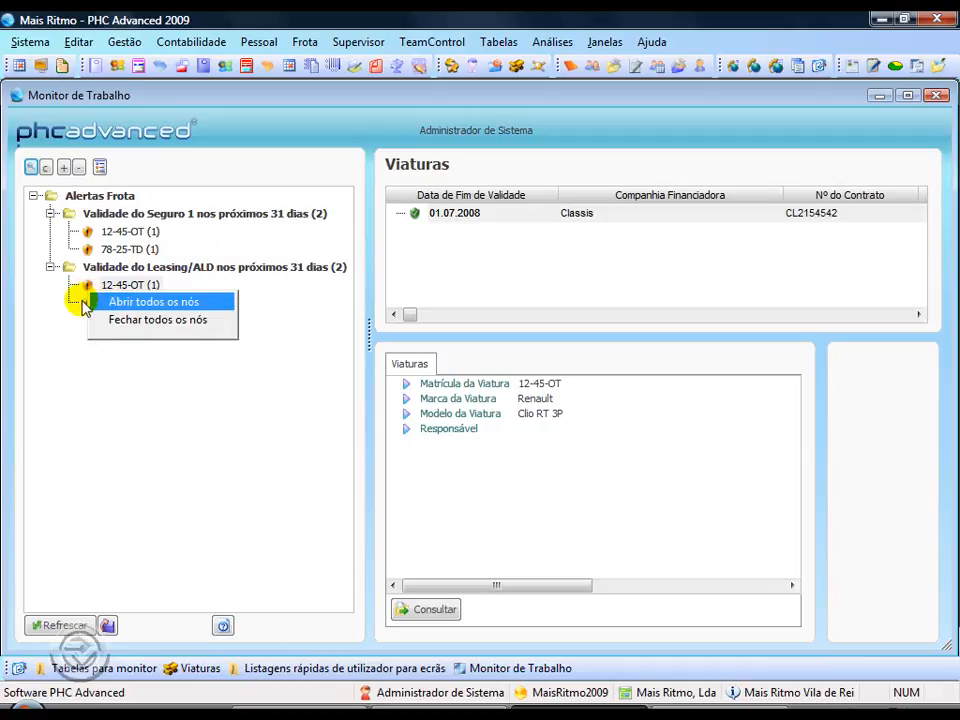
{"action": "left_click", "coordinate": [440, 216]}
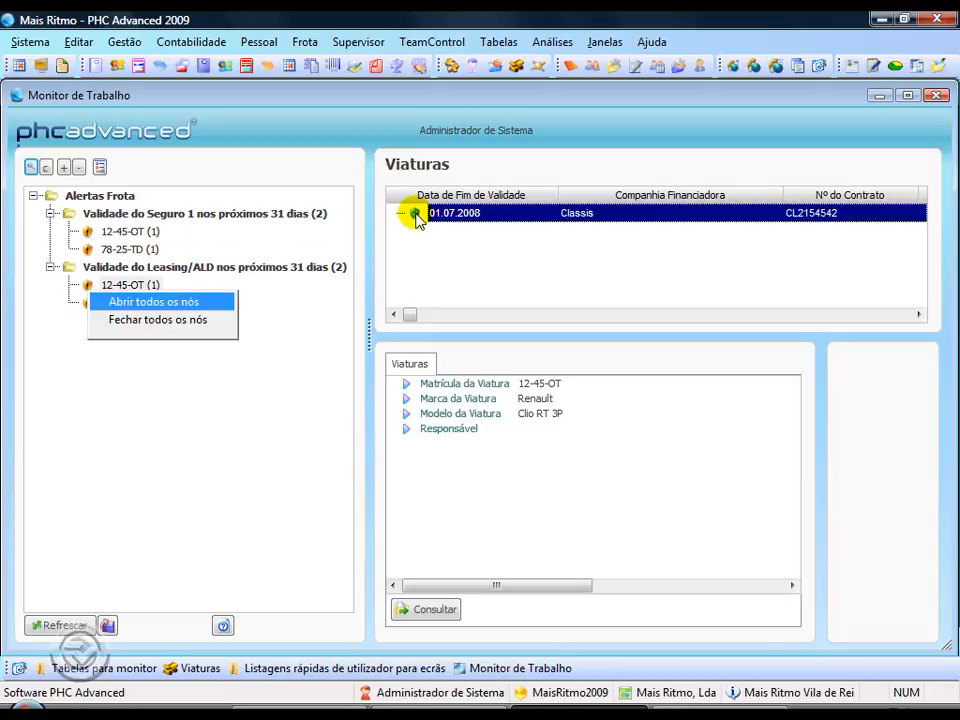
{"action": "left_click", "coordinate": [940, 95]}
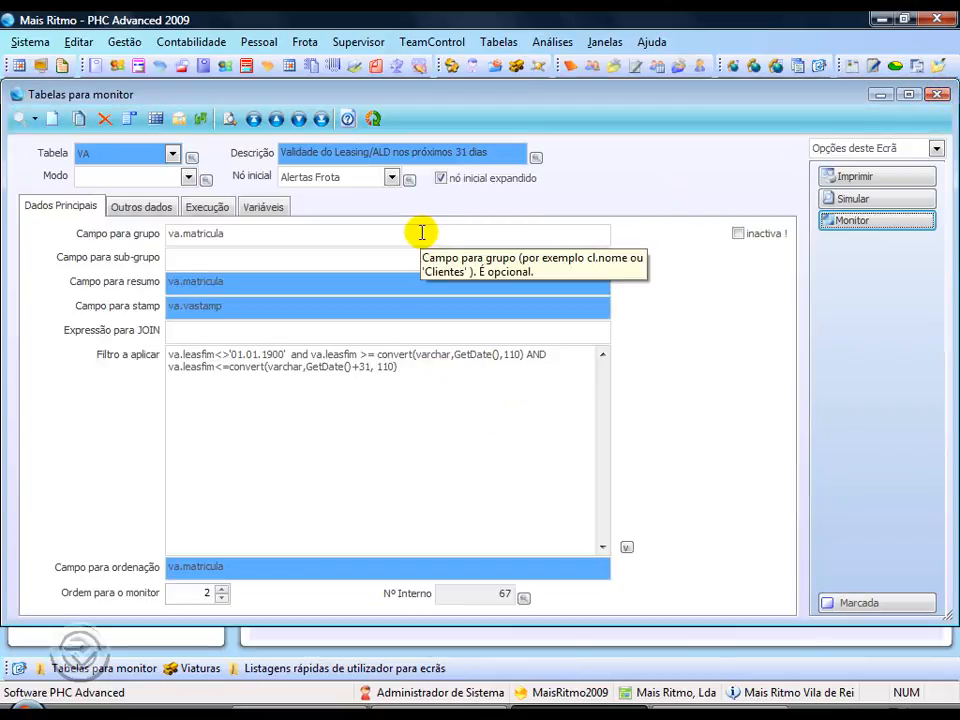
- Start a new monitor table on MT described "Manutenções (por tipo)", with "Alertas Frota" as its expanded initial node
{"action": "left_click", "coordinate": [54, 120]}
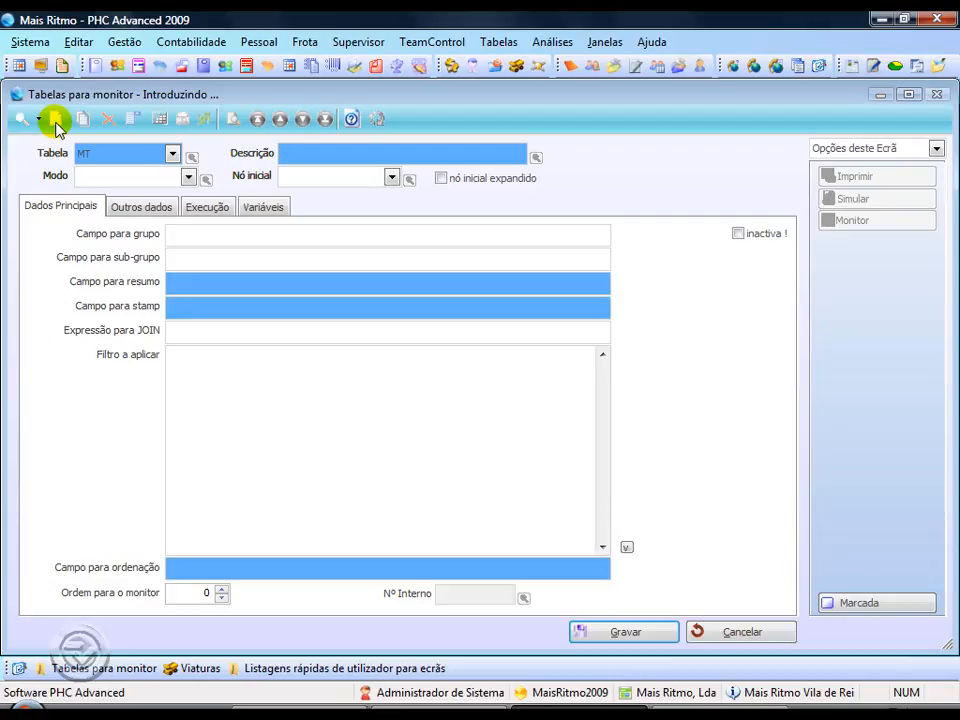
{"action": "type", "text": "Manutenções (por tipo)"}
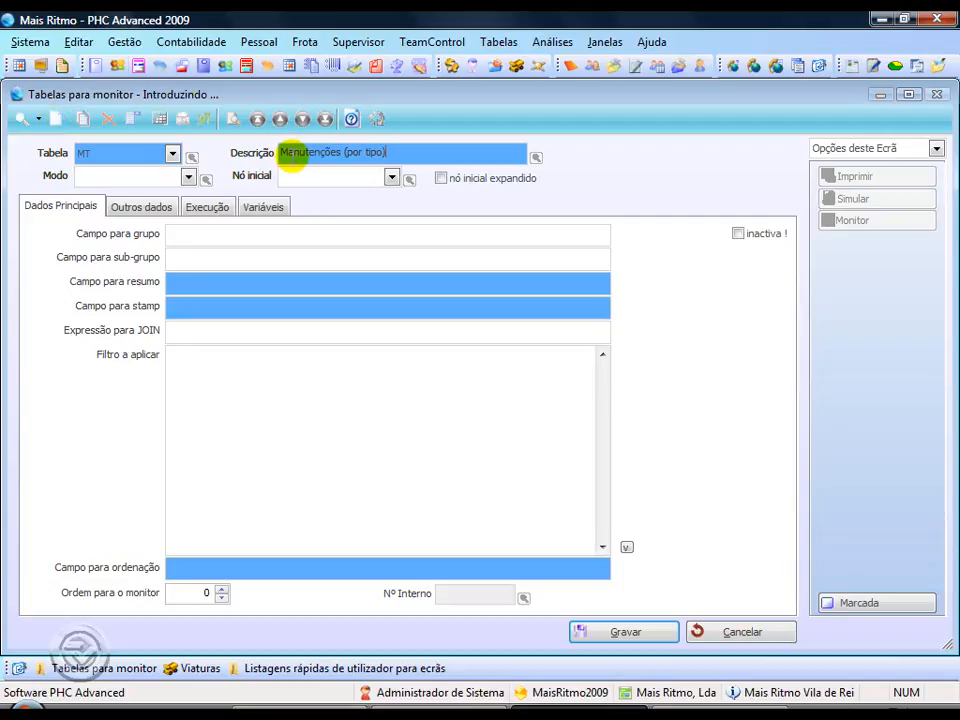
{"action": "left_click", "coordinate": [392, 176]}
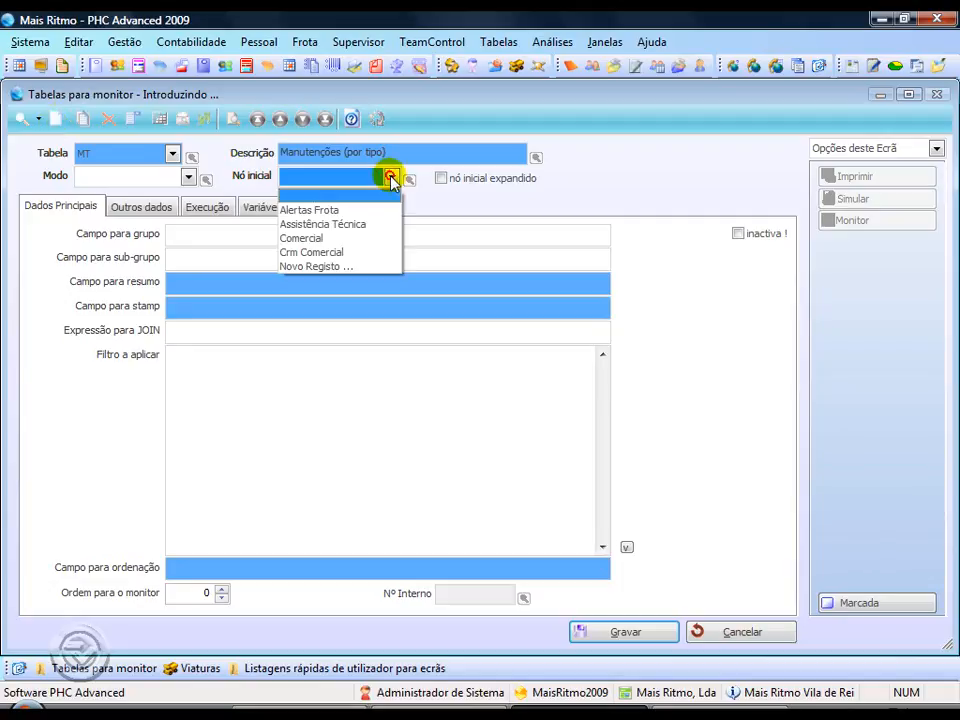
{"action": "left_click", "coordinate": [341, 211]}
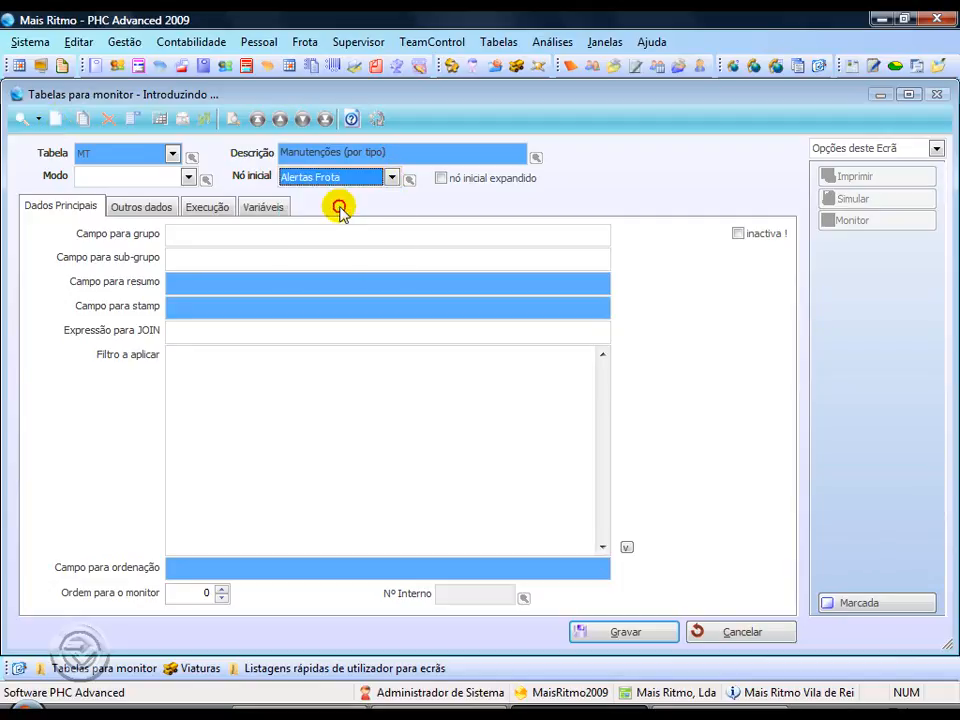
{"action": "left_click", "coordinate": [441, 178]}
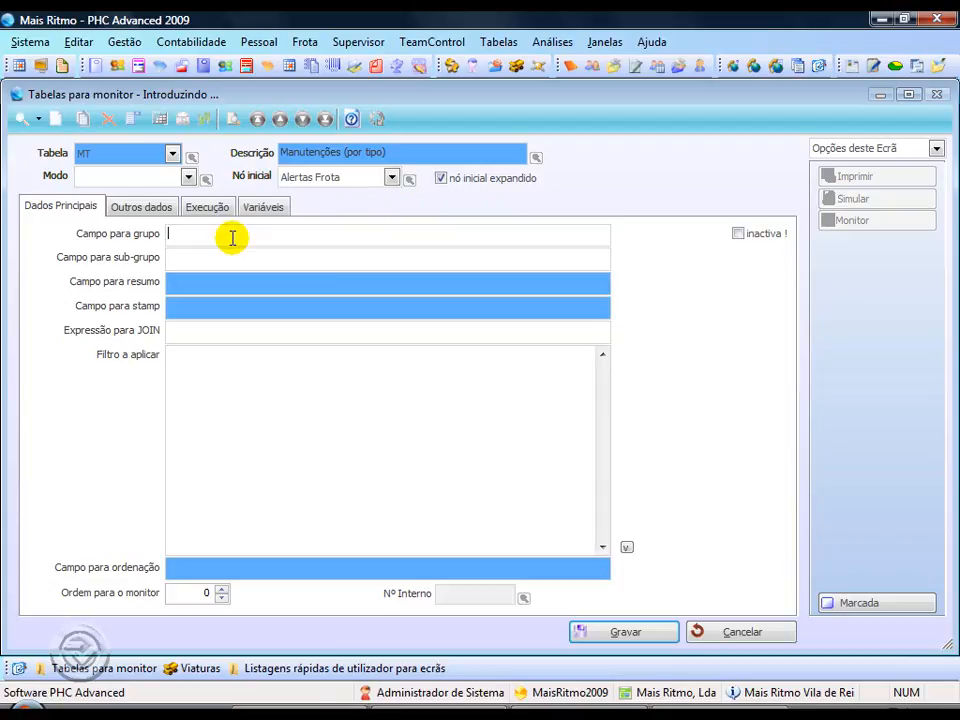
- Set the group field to mt.tipoin and the sub-group field to mt.matricula
{"action": "type", "text": "mt.tipoin"}
{"action": "left_click", "coordinate": [189, 257]}
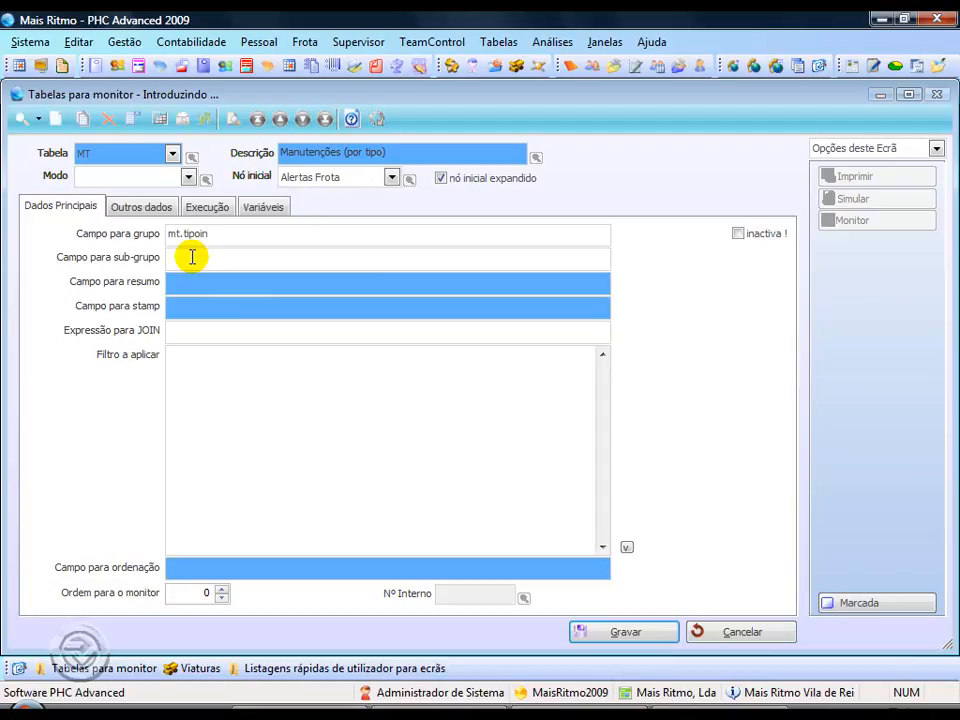
{"action": "type", "text": "mt."}
{"action": "type", "text": "matricula"}
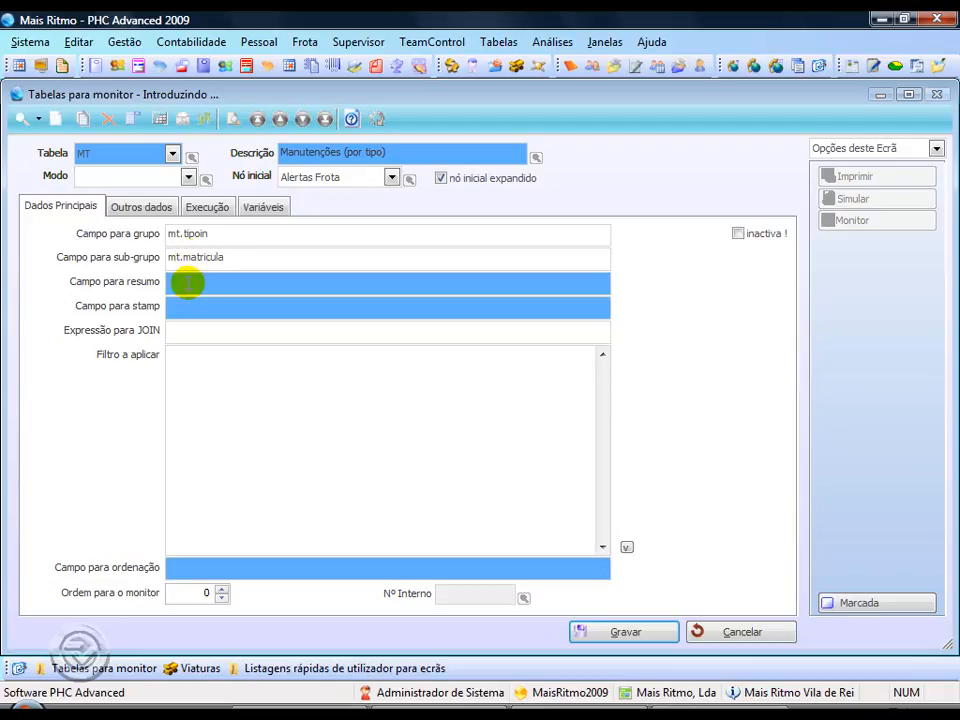
- Set the summary field to mt.matricula and the stamp field to mt.mtstamp
{"action": "left_click", "coordinate": [187, 288]}
{"action": "type", "text": "mt.matricula"}
{"action": "key", "text": "Tab"}
{"action": "type", "text": "mt.mtstamp"}
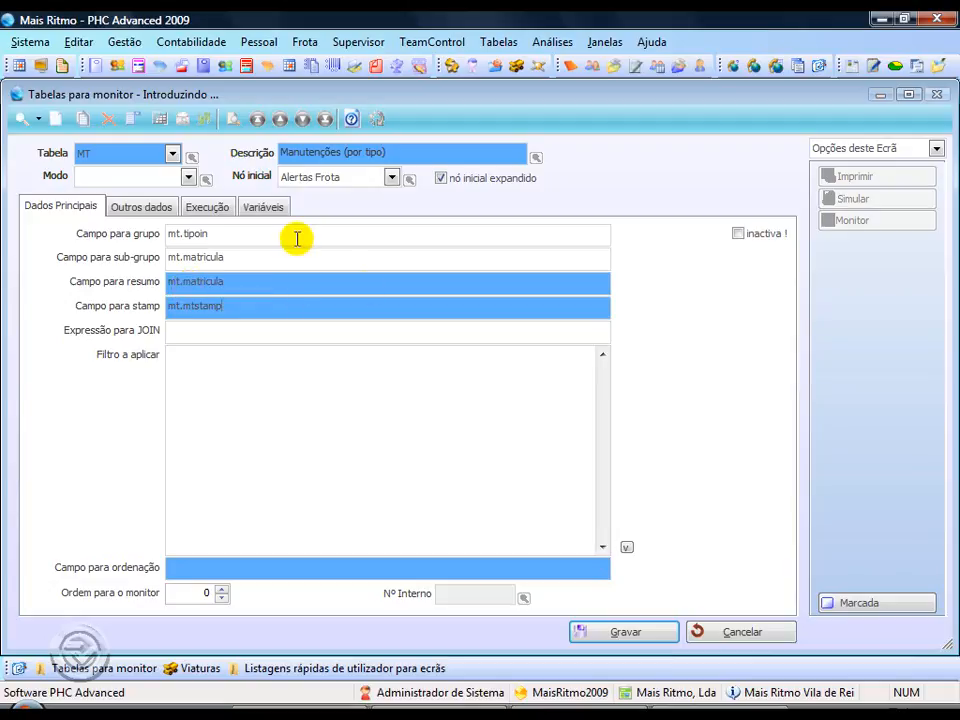
- Add a variable of type T named "Data" to the maintenance monitor table, widening the Tipo column
{"action": "left_click", "coordinate": [258, 207]}
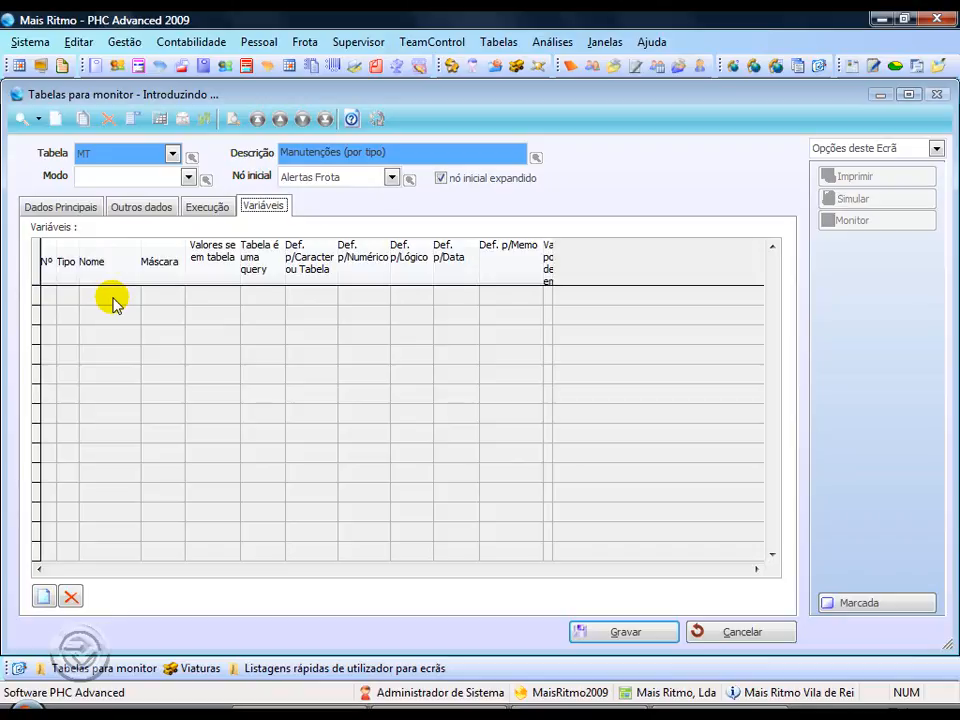
{"action": "left_click", "coordinate": [41, 598]}
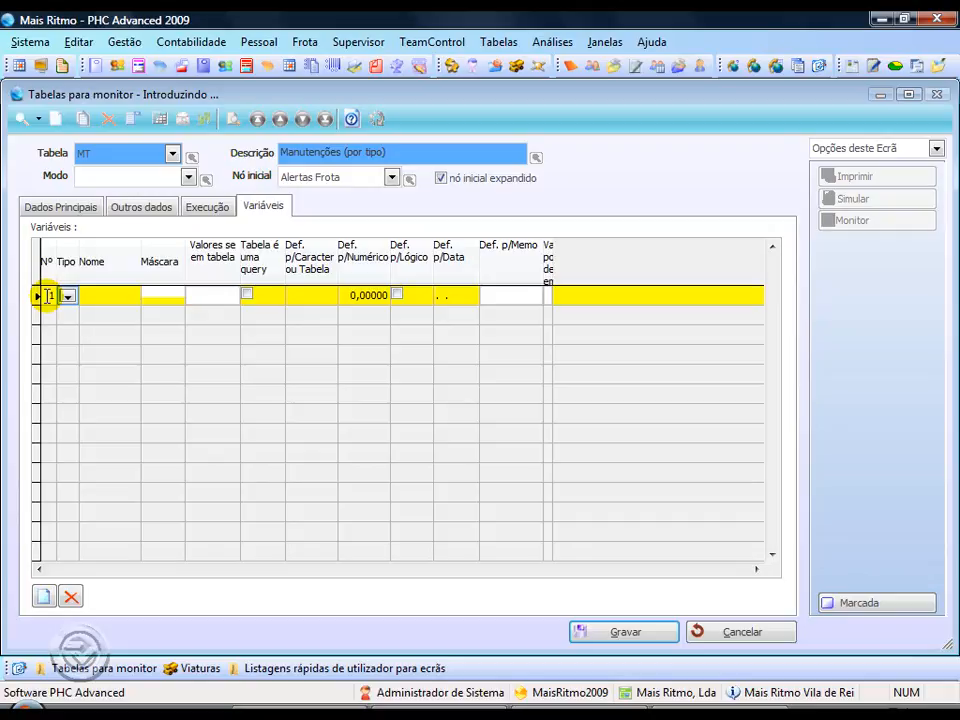
{"action": "left_click", "coordinate": [67, 296]}
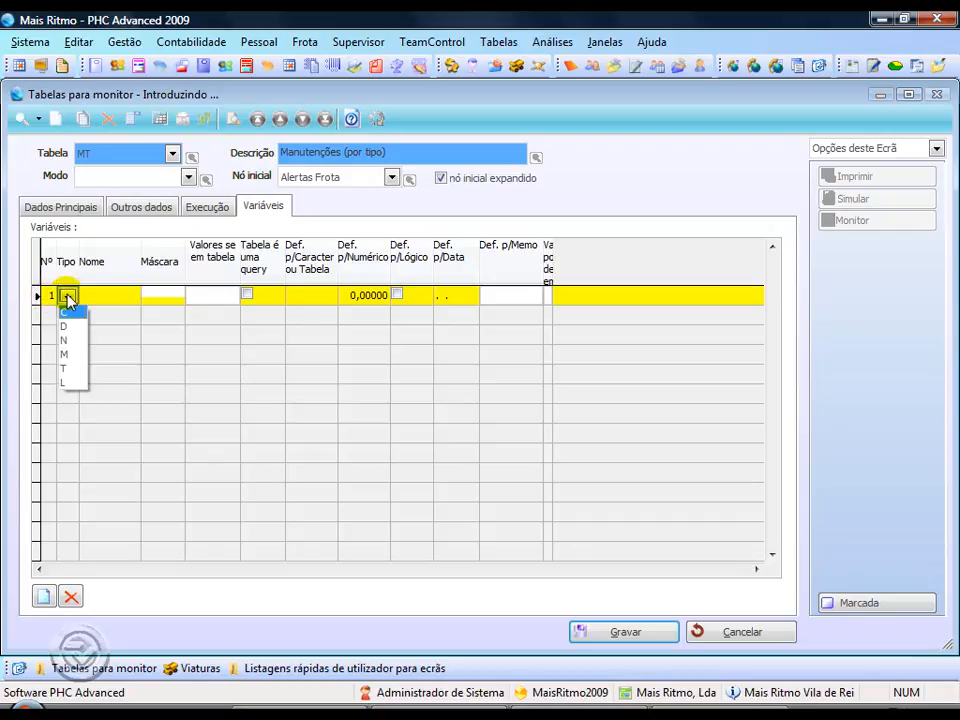
{"action": "left_click", "coordinate": [62, 369]}
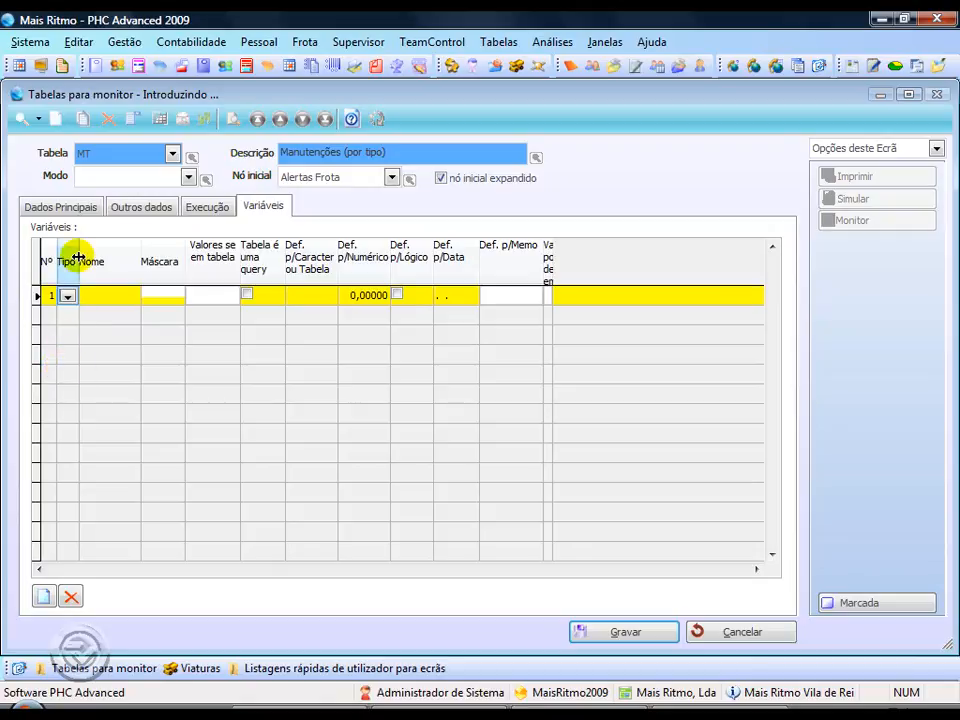
{"action": "left_click_drag", "start_coordinate": [82, 245], "coordinate": [103, 245]}
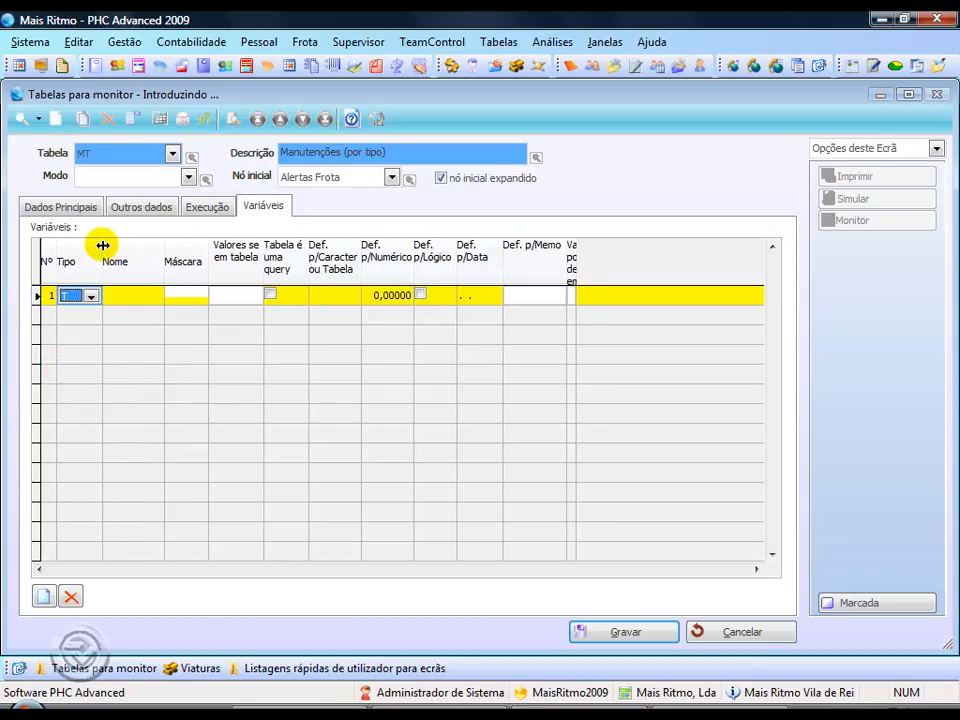
{"action": "left_click", "coordinate": [109, 294]}
{"action": "type", "text": "Data"}
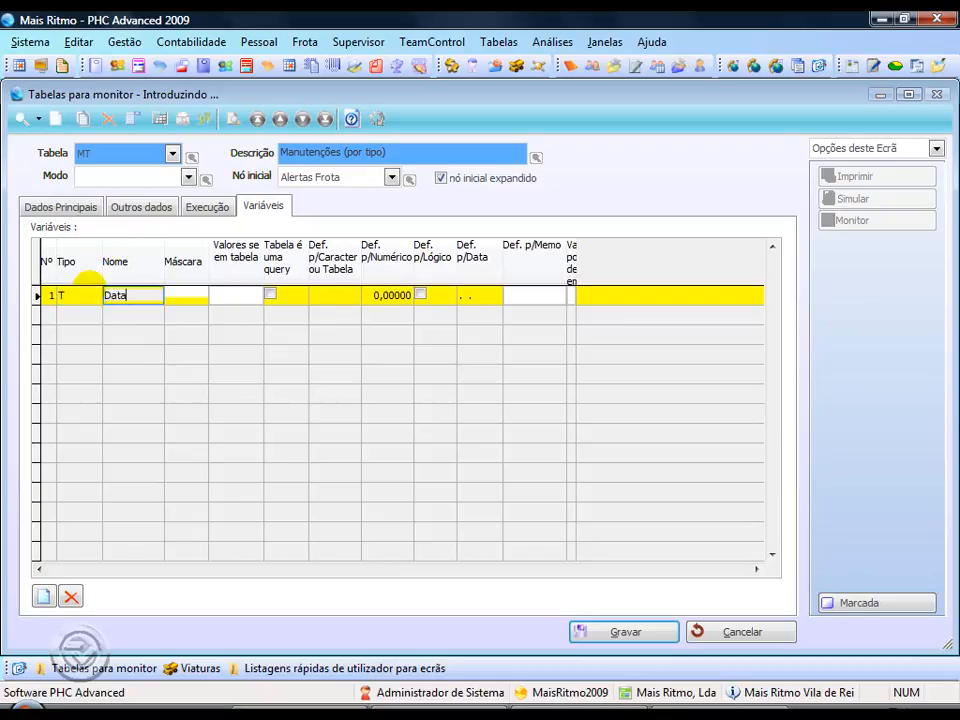
- Enter Hoje,Semana,Mensal,Todas as the table values of the Data variable
{"action": "left_click", "coordinate": [217, 300]}
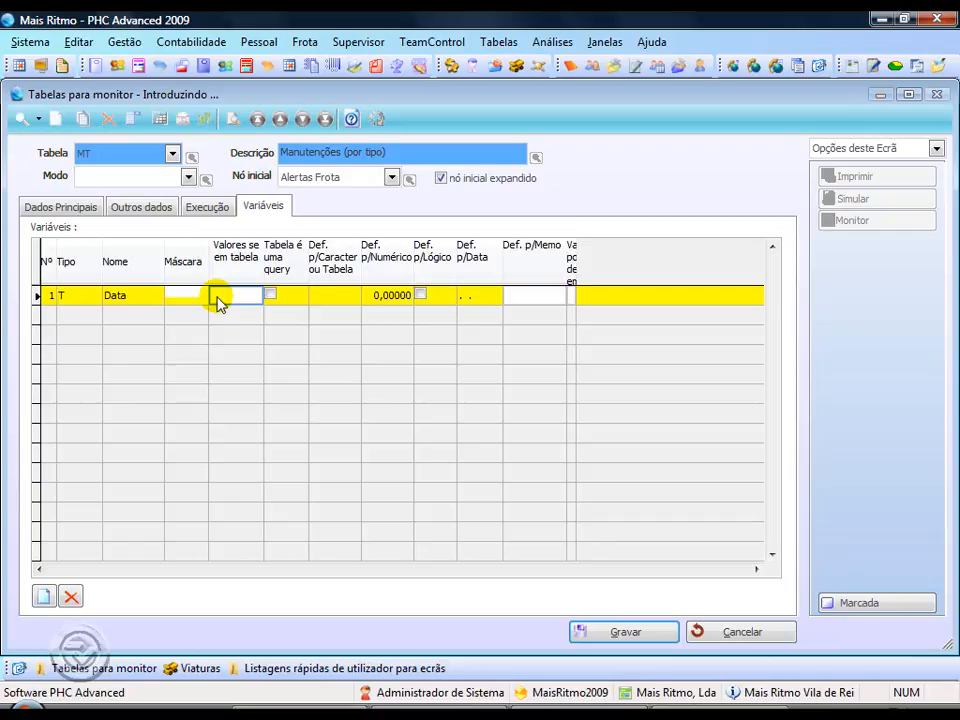
{"action": "type", "text": "Hoje"}
{"action": "type", "text": ";Semana;Mensa"}
{"action": "type", "text": "l;Tod"}
{"action": "type", "text": "as"}
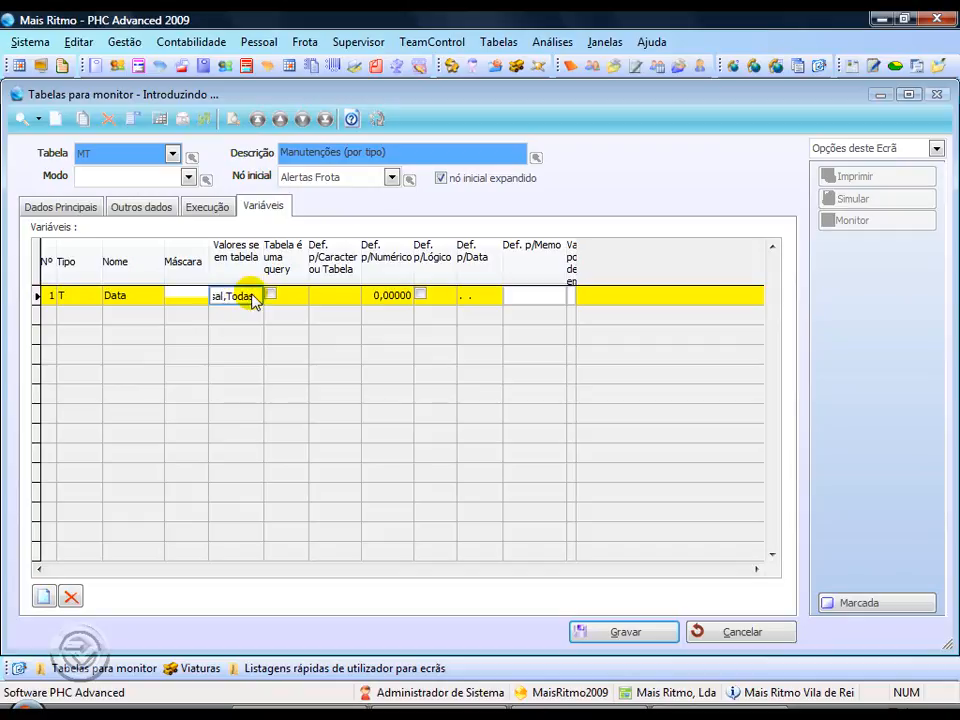
- Change the Data variable's table values to Hoje,Próxima Semana,Mensal,Todas and set its default table value to Todas
{"action": "left_click", "coordinate": [248, 295]}
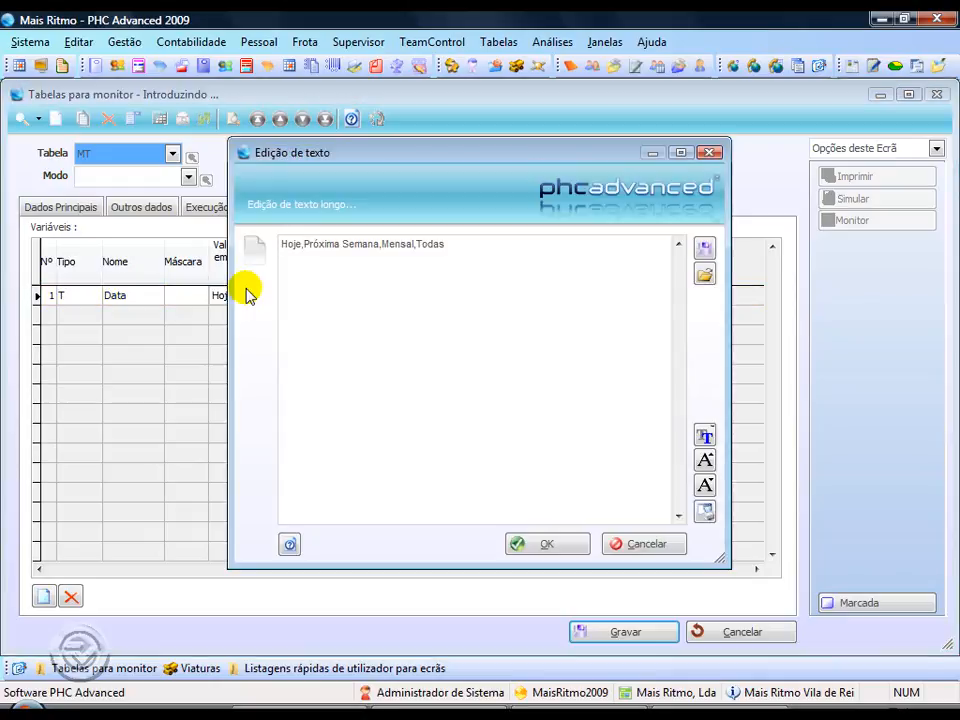
{"action": "left_click", "coordinate": [546, 542]}
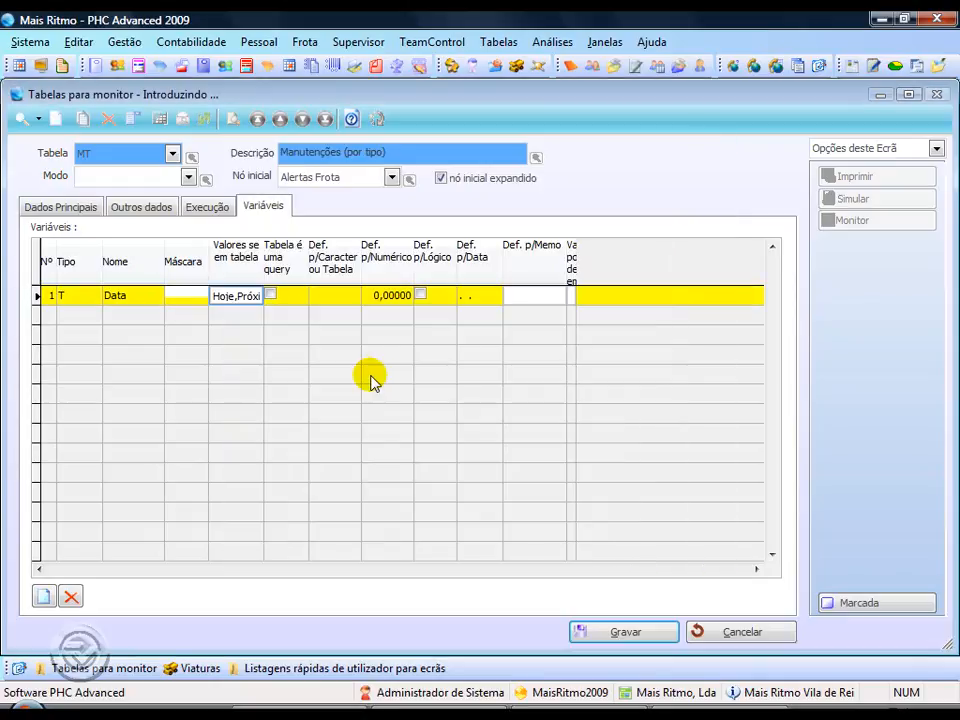
{"action": "left_click", "coordinate": [335, 299]}
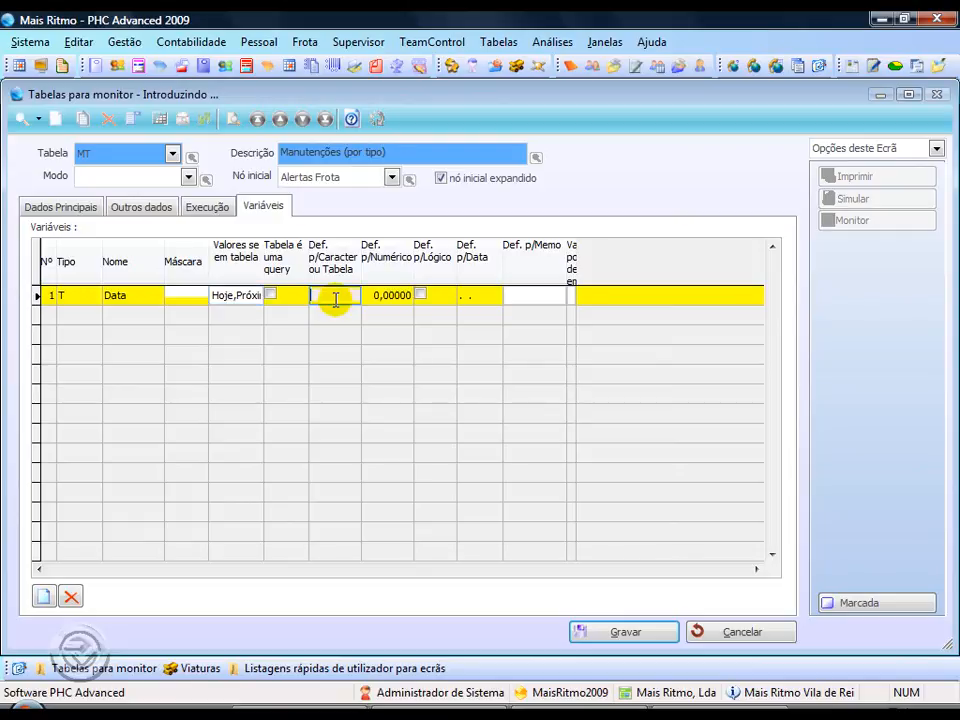
{"action": "type", "text": "Todas"}
- Set the filter to apply to mt.realizada<>1 and ((convert(char(10),mt.data,121)=convert(char(10),getdate(),121) and #1#='Hoje') or (datepart(wk,mt.data)=datepart(wk,getdate())+1 and #1#='Próxima Semana') or (datepart(mm,mt.data)=datepart(mm,getdate()) and #1#='Mensal') or (convert(char(10),mt.data,121)>=convert(char(10),getdate(),121) and (#1#='Todas' or #1#='')))
{"action": "left_click", "coordinate": [62, 207]}
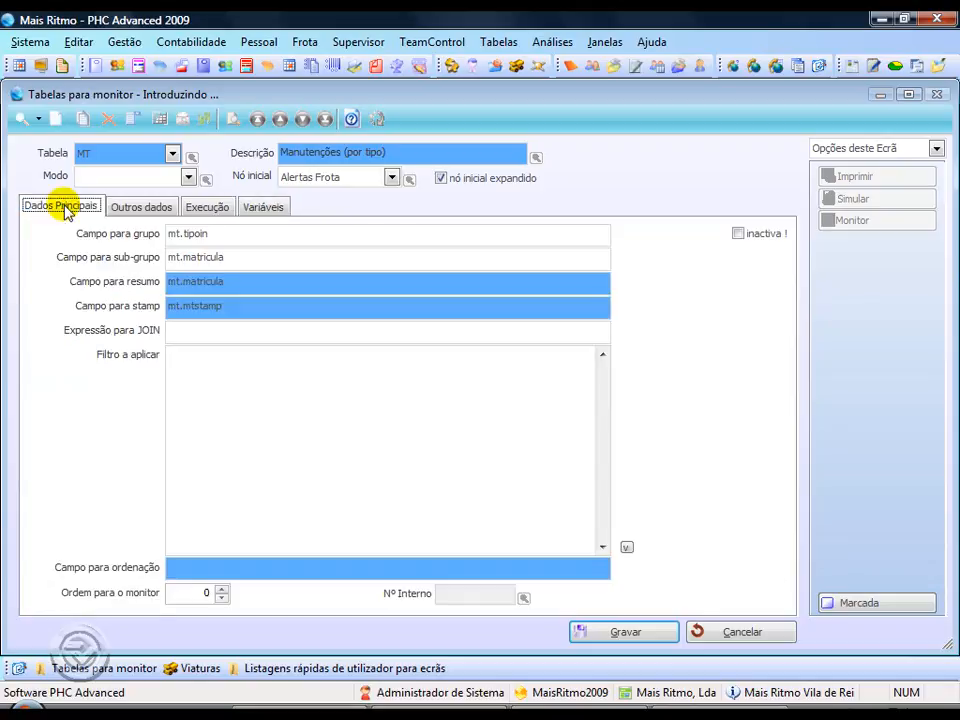
{"action": "left_click", "coordinate": [210, 369]}
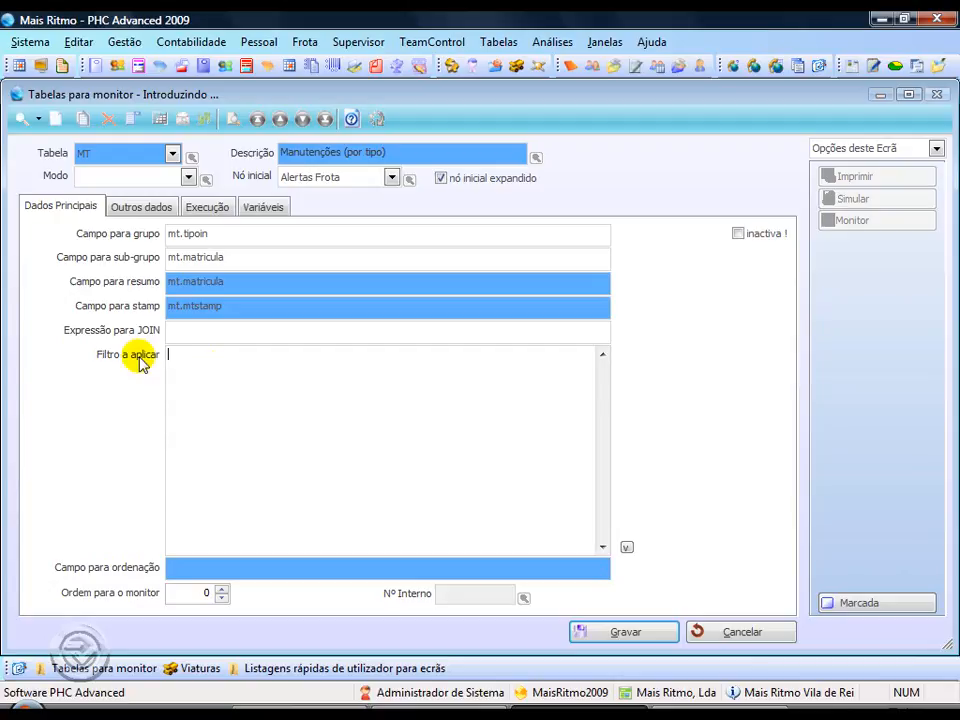
{"action": "type", "text": "mt.realizada<>1 and ((convert(char(10),mt.data,121)=convert(char(10),getdate(),121) and #1#='Hoje') or (datepart(wk,mt.data)=datepart(wk,getdate())+1 and #1#='Próxima Semana') or (datepart(mm,mt.data)=datepart(mm,getdate()) and #1#='Mensal') or (convert(char(10),mt.data,121)>=convert(char(10),getdate(),121) and (#1#='Todas' or #1#='')))"}
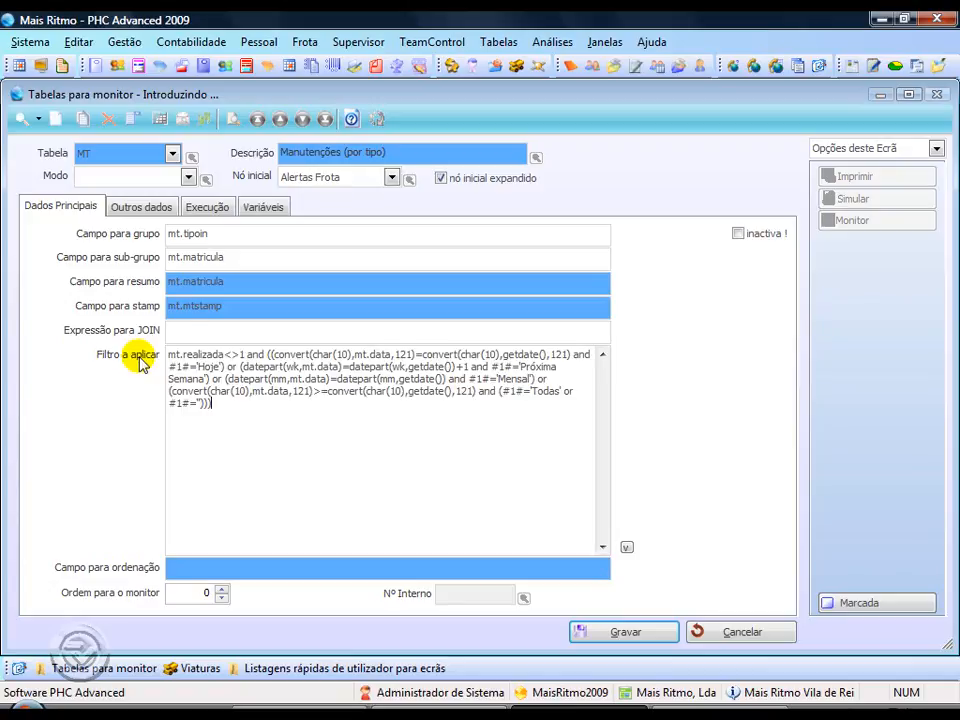
- Open a record in the Manutenções screen to check the "Manutenção já realizada" field behind the mt.realizada<>1 condition, and return to the monitor table
{"action": "left_click_drag", "start_coordinate": [170, 352], "coordinate": [243, 350]}
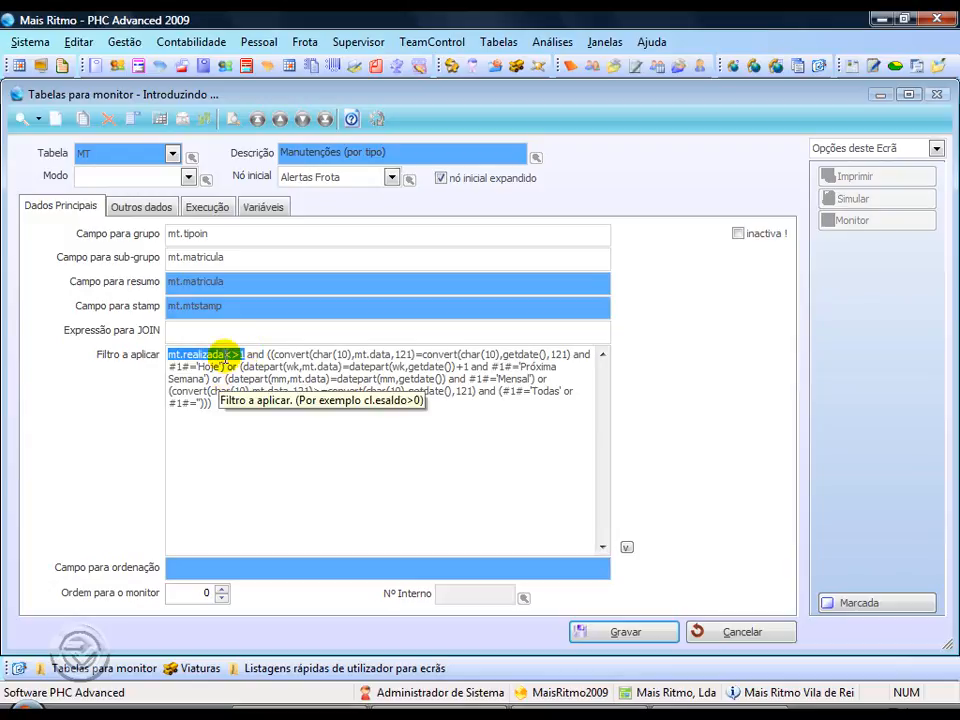
{"action": "left_click", "coordinate": [305, 42]}
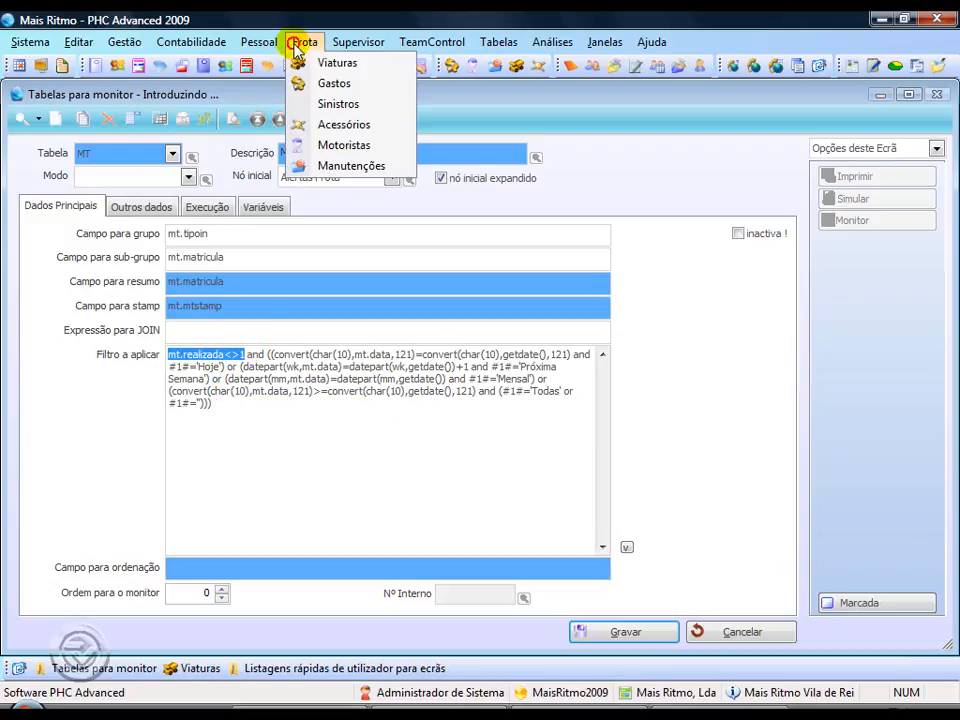
{"action": "left_click", "coordinate": [328, 163]}
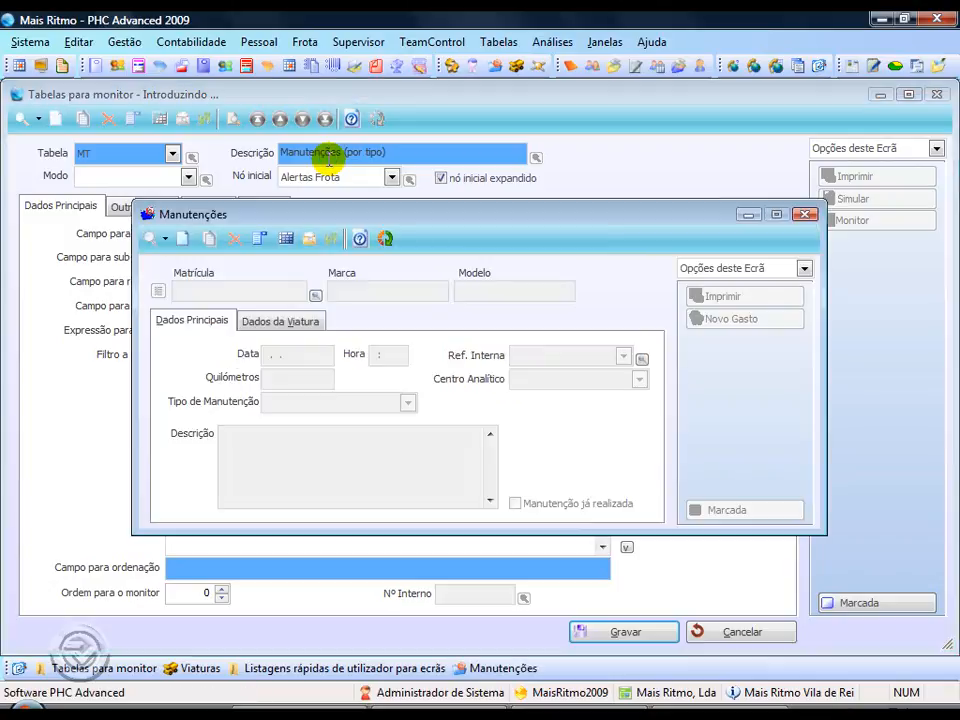
{"action": "left_click", "coordinate": [167, 244]}
{"action": "left_click", "coordinate": [178, 261]}
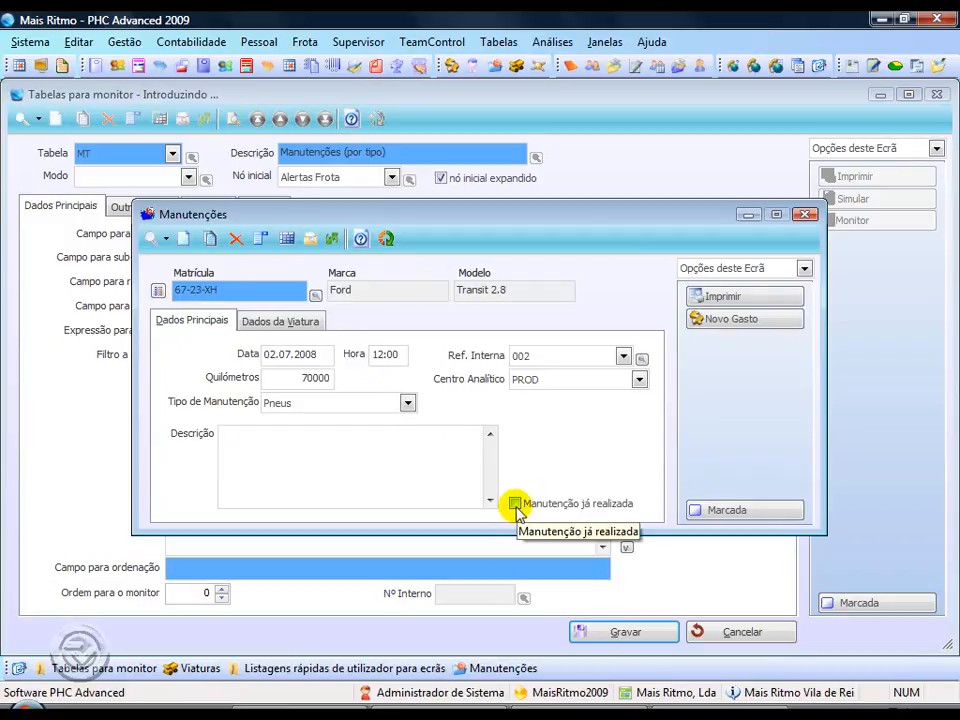
{"action": "left_click", "coordinate": [385, 239]}
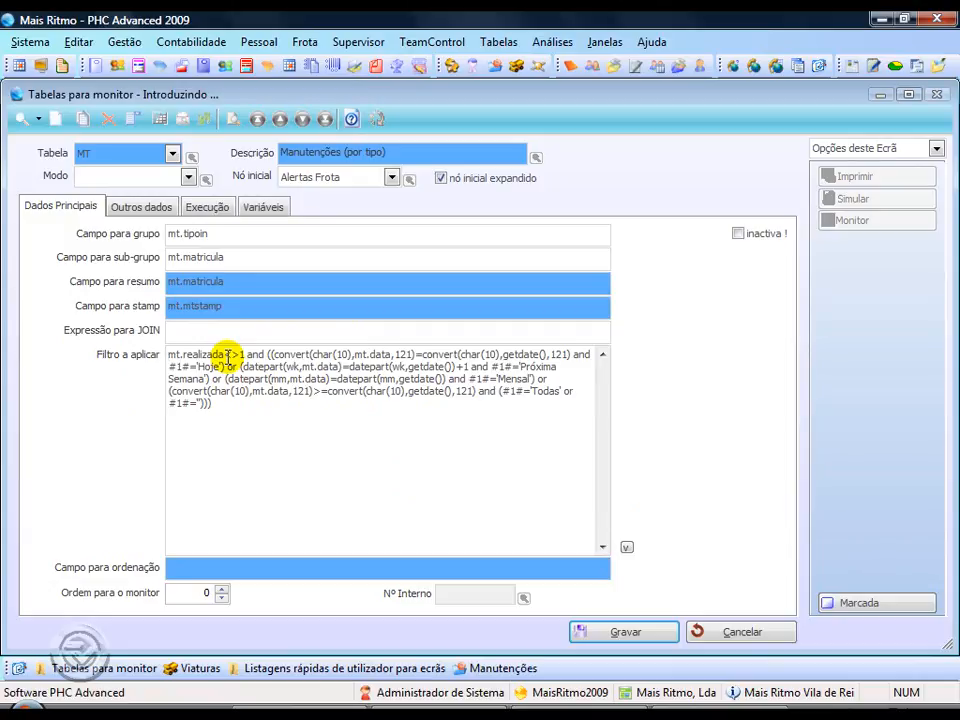
- Examine the filter's date conditions for Hoje, Próxima Semana, Mensal and Todas, including the datepart and getdate expressions
{"action": "left_click_drag", "start_coordinate": [246, 356], "coordinate": [222, 368]}
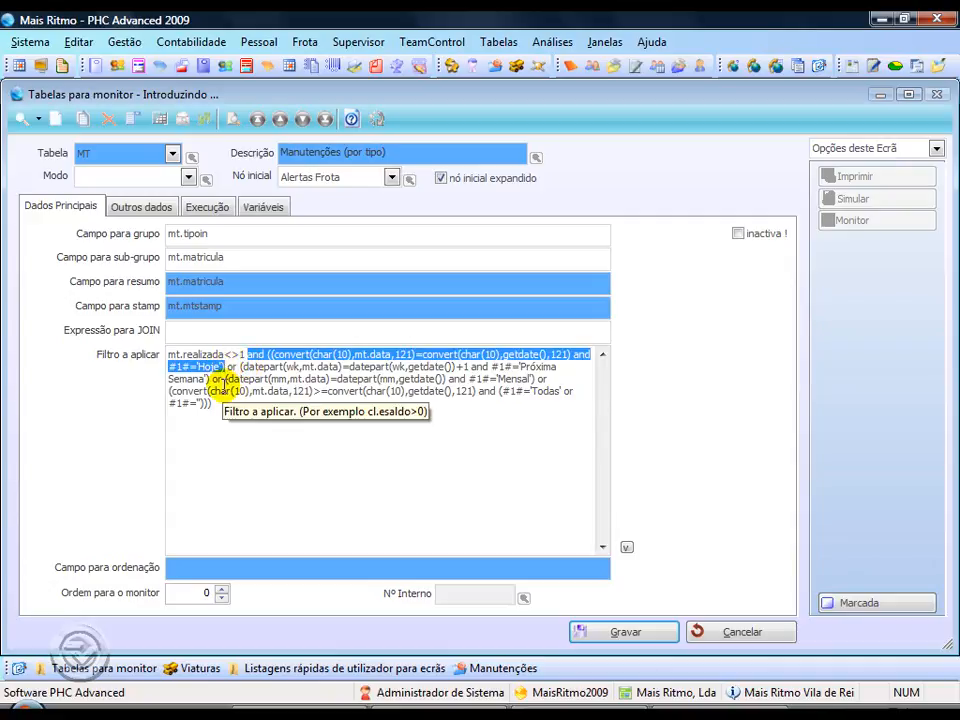
{"action": "left_click_drag", "start_coordinate": [227, 367], "coordinate": [222, 375]}
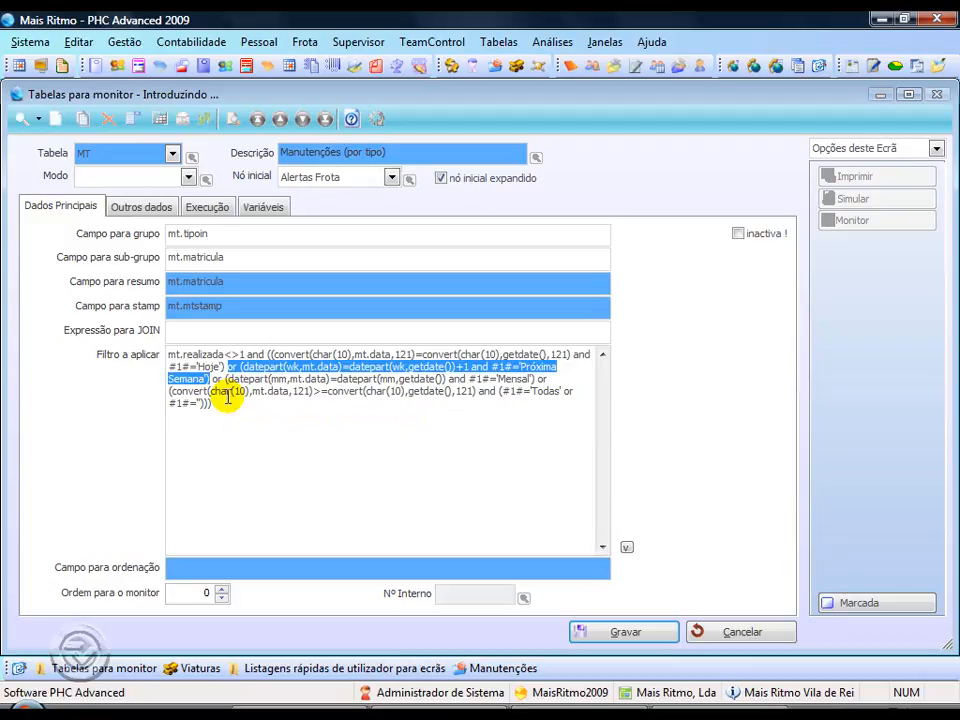
{"action": "left_click", "coordinate": [250, 368]}
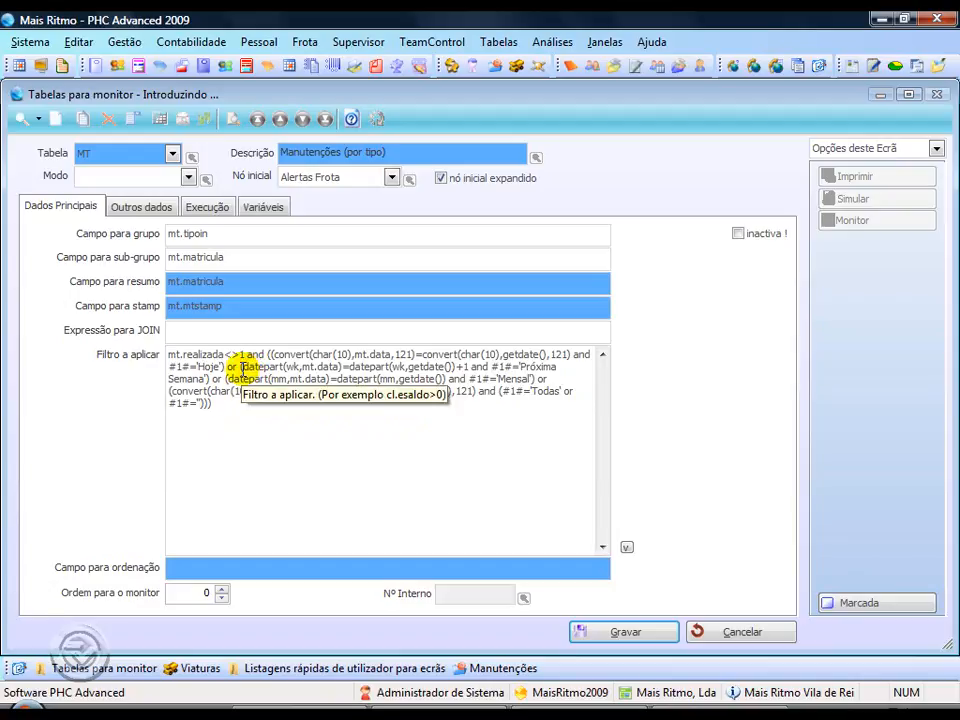
{"action": "double_click", "coordinate": [250, 368]}
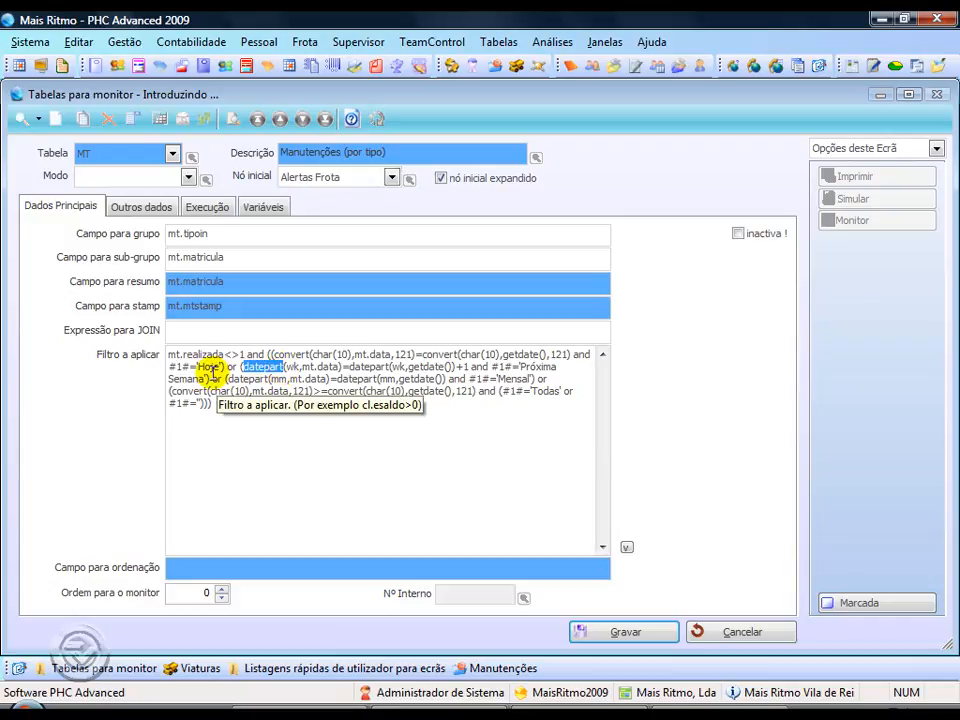
{"action": "left_click_drag", "start_coordinate": [213, 376], "coordinate": [538, 381]}
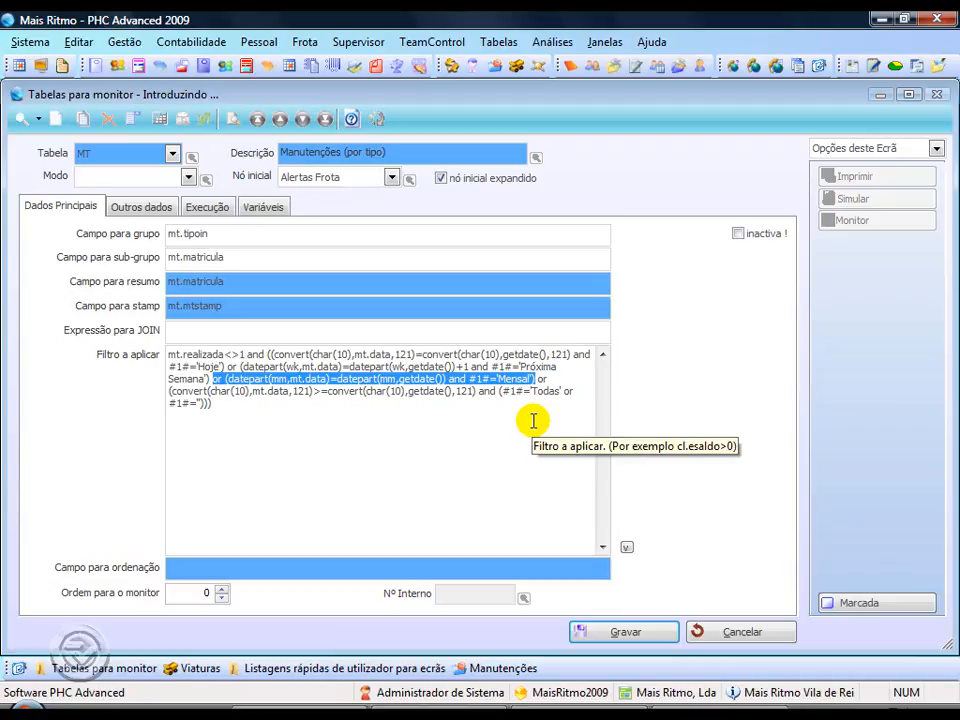
{"action": "left_click", "coordinate": [231, 374]}
{"action": "double_click", "coordinate": [247, 379]}
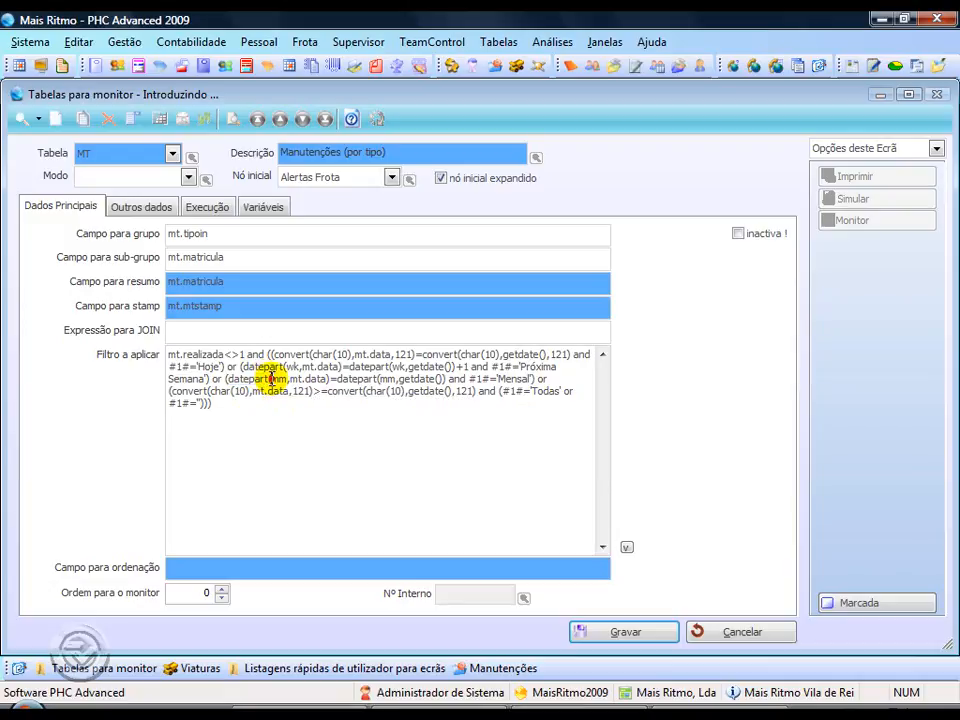
{"action": "double_click", "coordinate": [280, 379]}
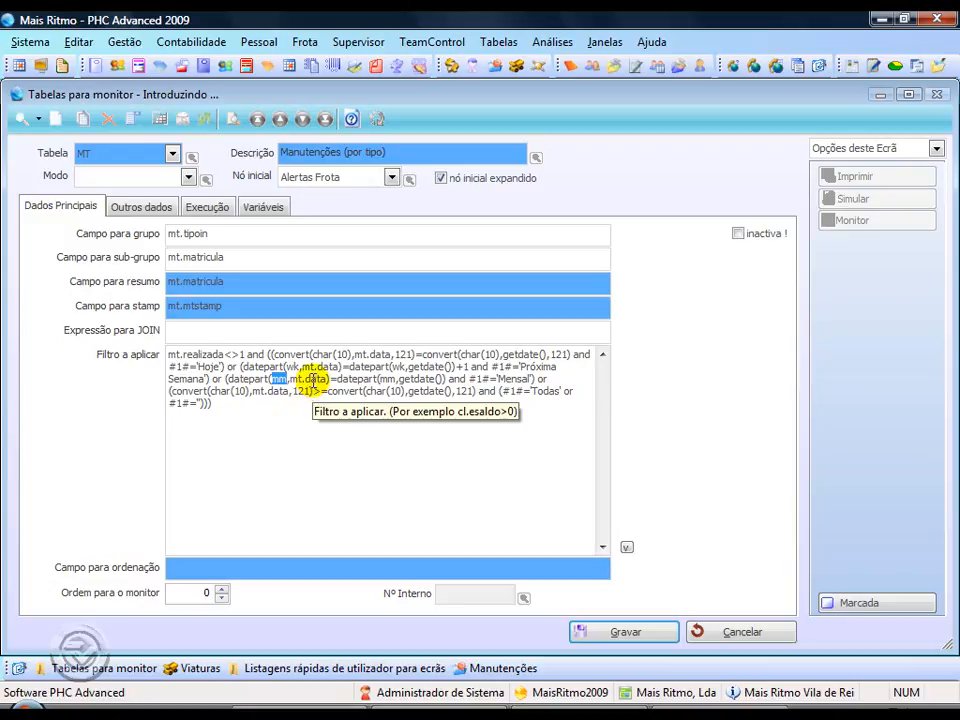
{"action": "double_click", "coordinate": [388, 379]}
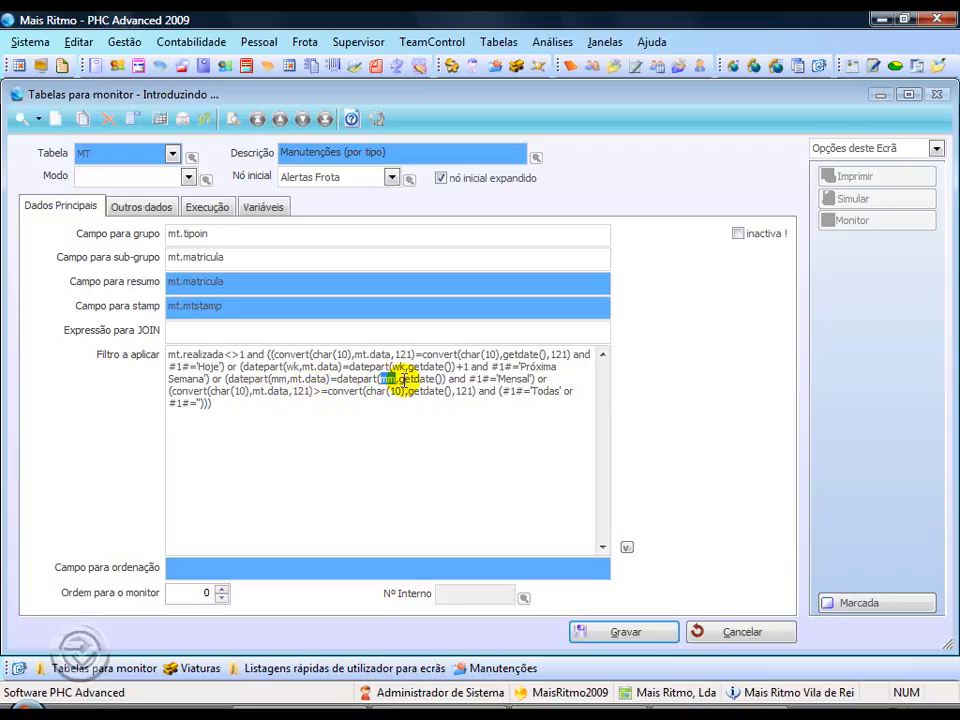
{"action": "left_click_drag", "start_coordinate": [405, 379], "coordinate": [432, 380]}
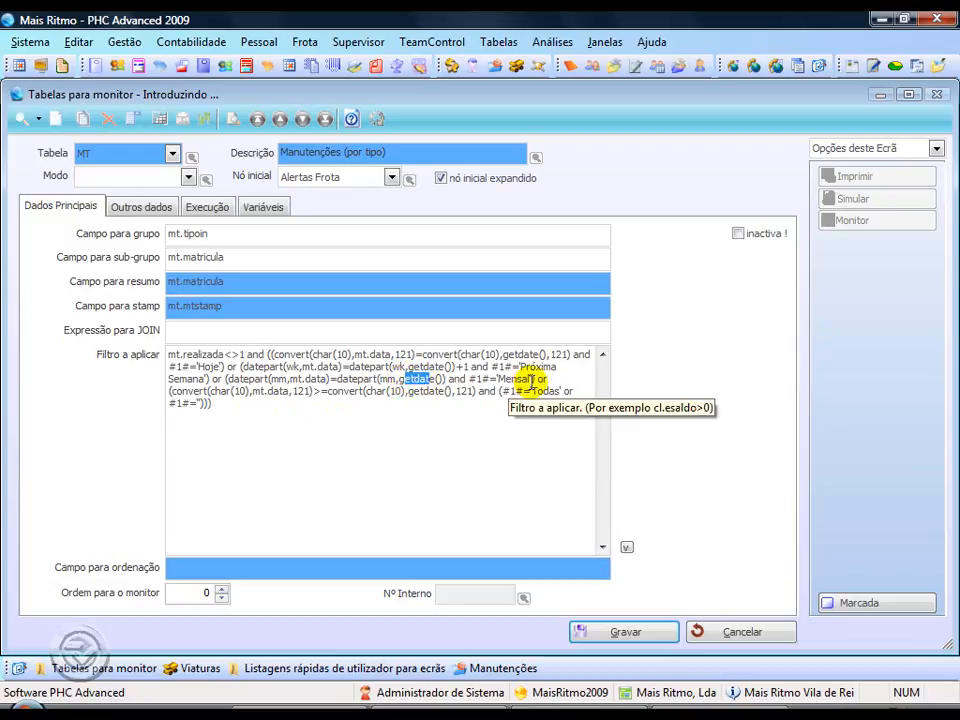
{"action": "left_click_drag", "start_coordinate": [538, 380], "coordinate": [536, 402]}
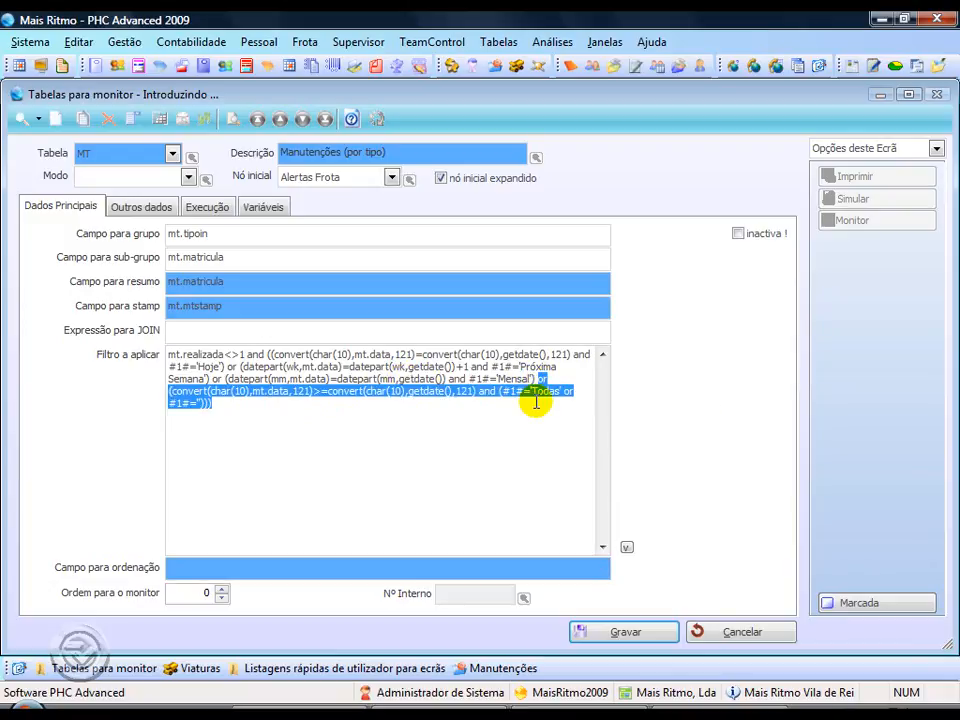
{"action": "left_click", "coordinate": [332, 454]}
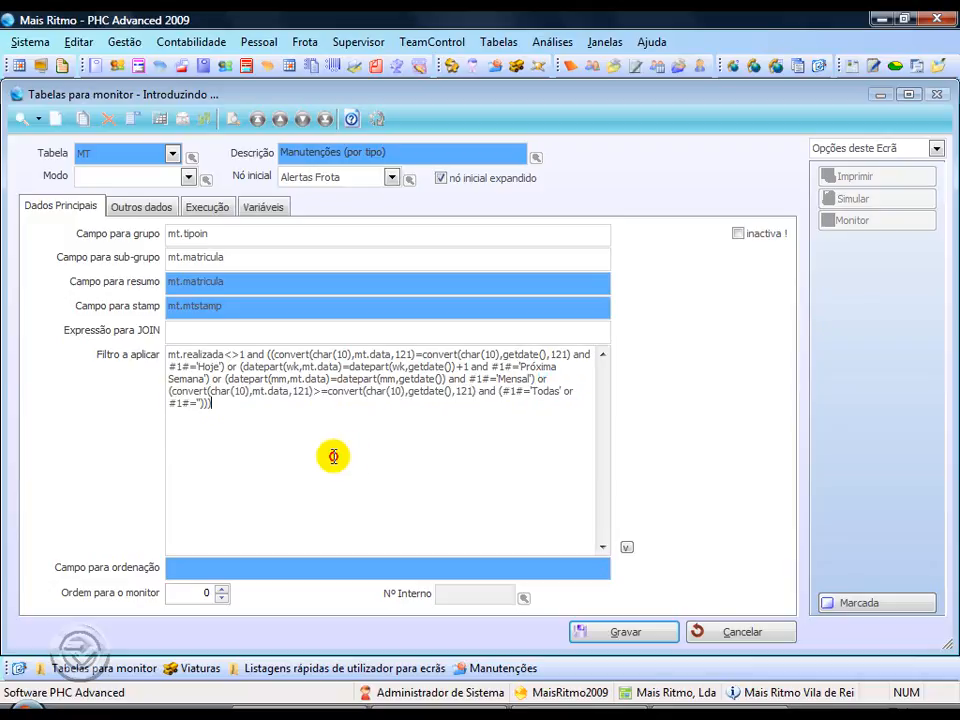
- Set the ordering field to mt.tipoin,mt.matricula and the monitor order to 3, saving the monitor table
{"action": "left_click", "coordinate": [198, 566]}
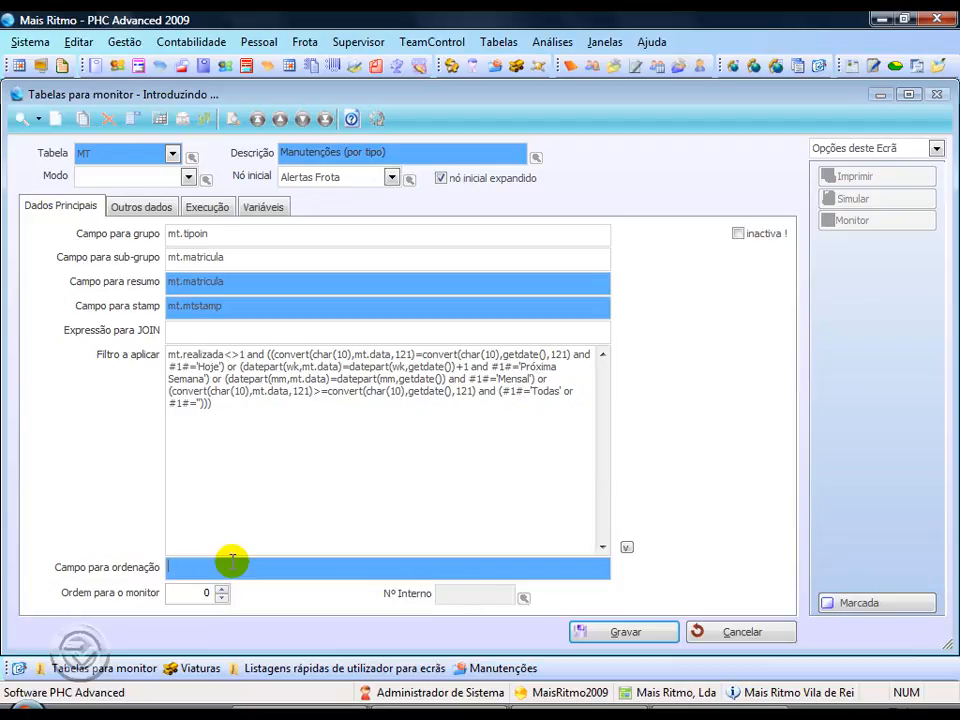
{"action": "type", "text": "mt.tipoin,mt.matricula"}
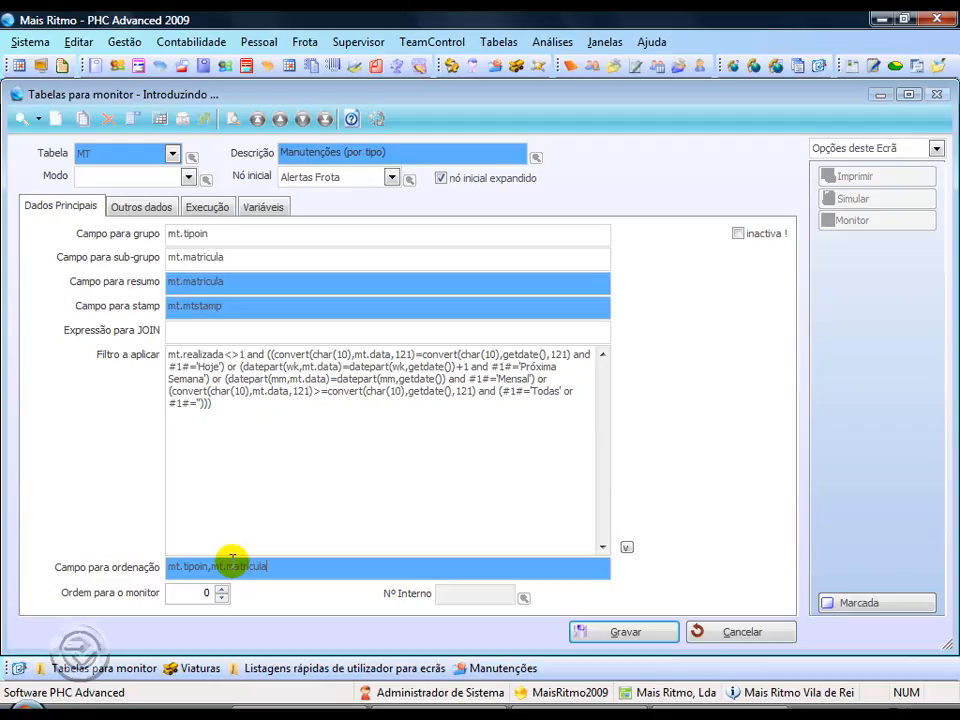
{"action": "left_click", "coordinate": [219, 591]}
{"action": "left_click", "coordinate": [221, 588]}
{"action": "left_click", "coordinate": [221, 588]}
{"action": "left_click", "coordinate": [221, 588]}
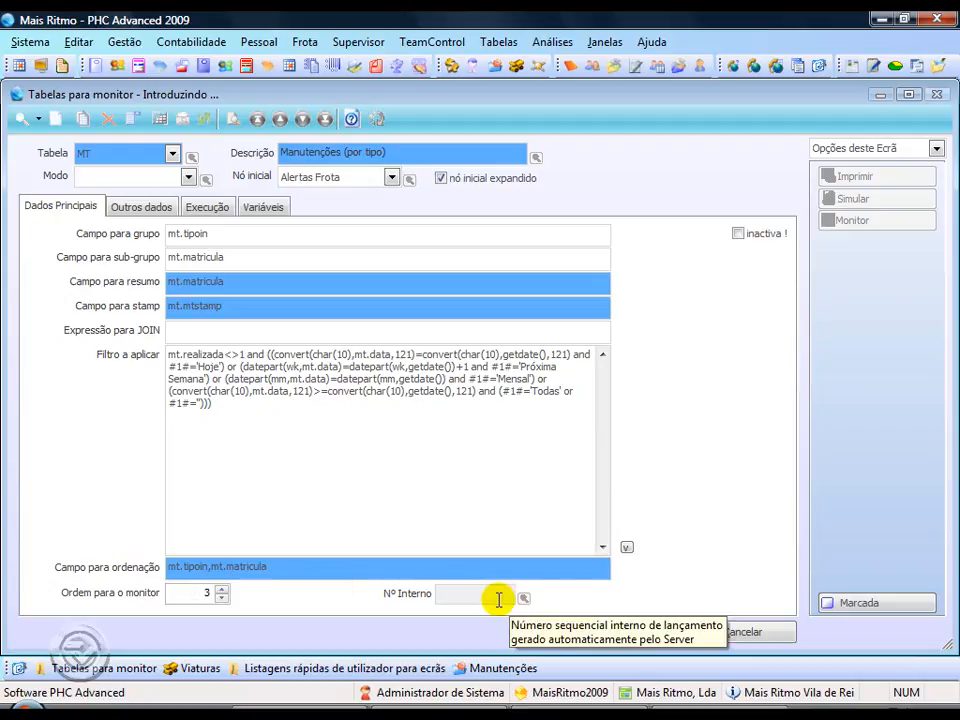
{"action": "left_click", "coordinate": [606, 632]}
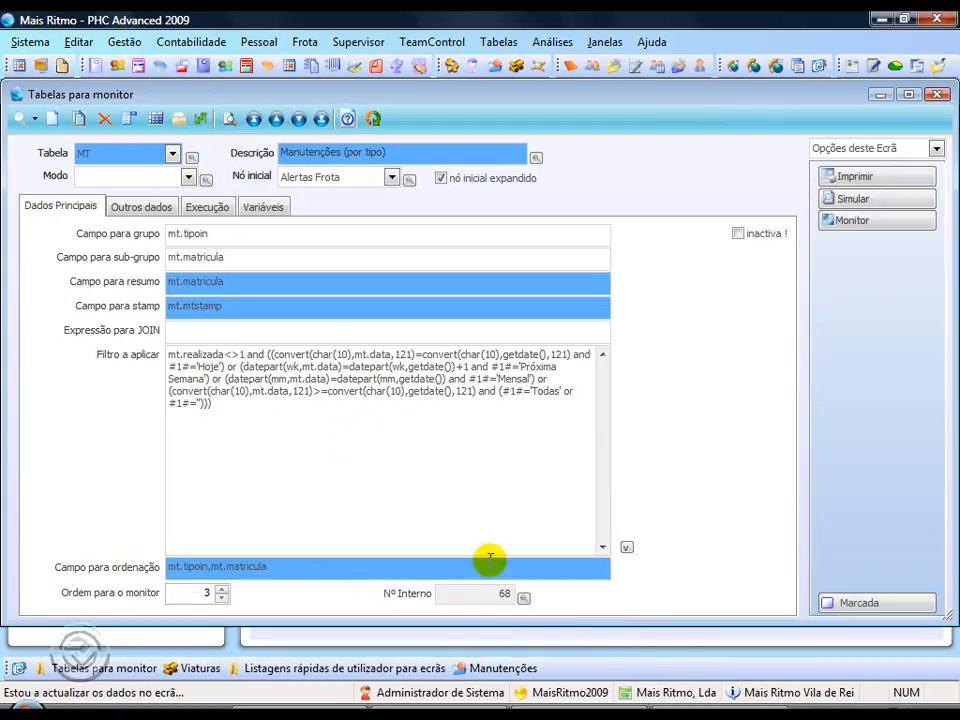
{"action": "left_click", "coordinate": [495, 592]}
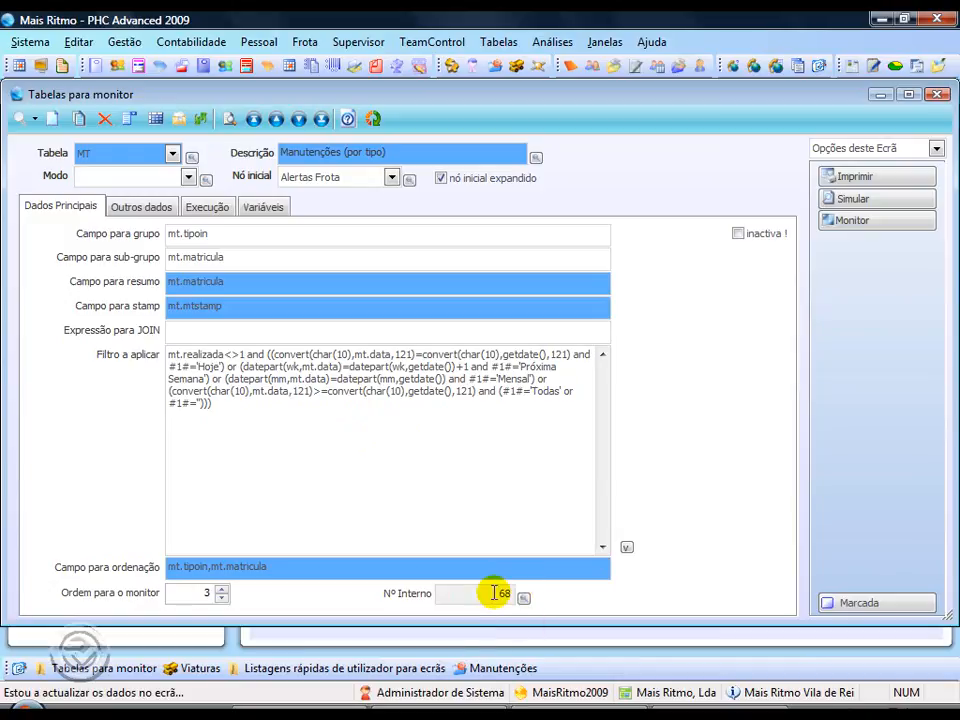
- Set the monitor table's access to "Sem controlo de acessos"
{"action": "left_click", "coordinate": [141, 207]}
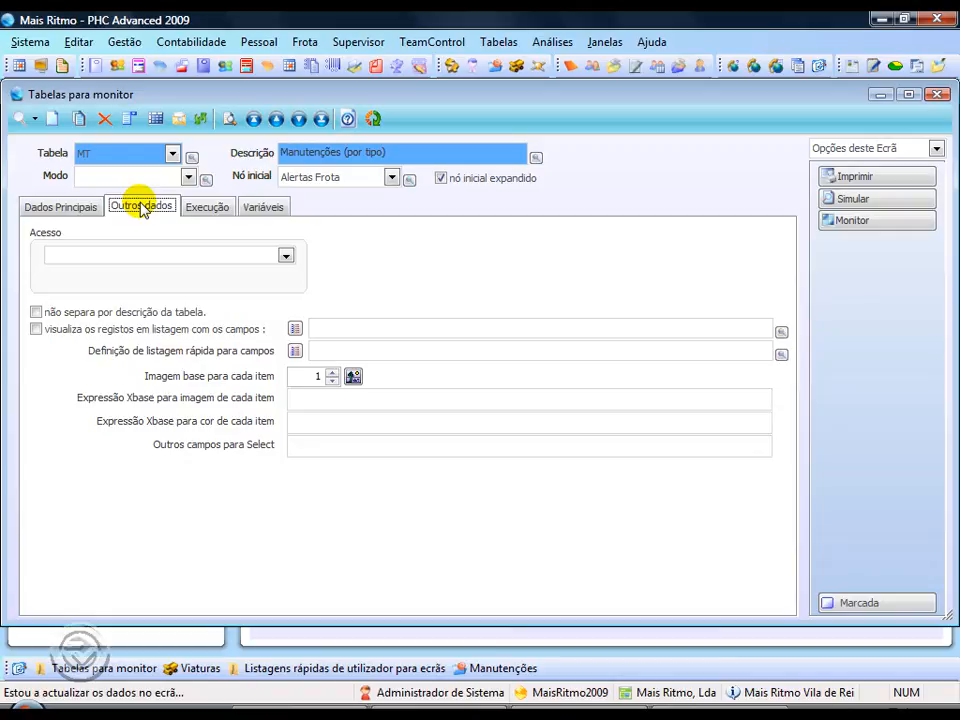
{"action": "left_click", "coordinate": [135, 255]}
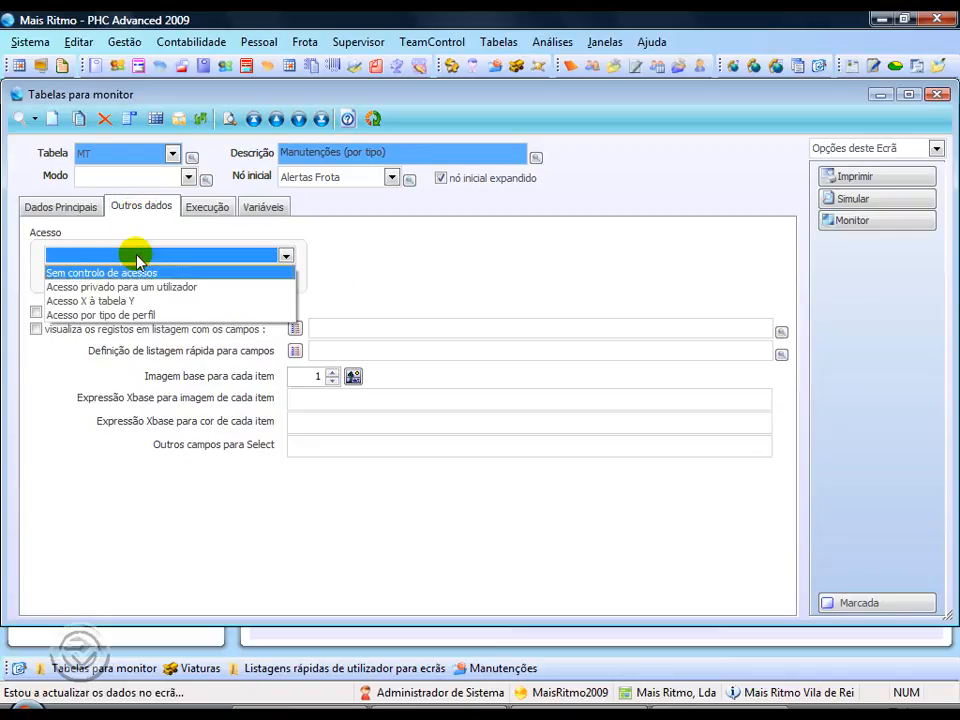
{"action": "left_click", "coordinate": [136, 273]}
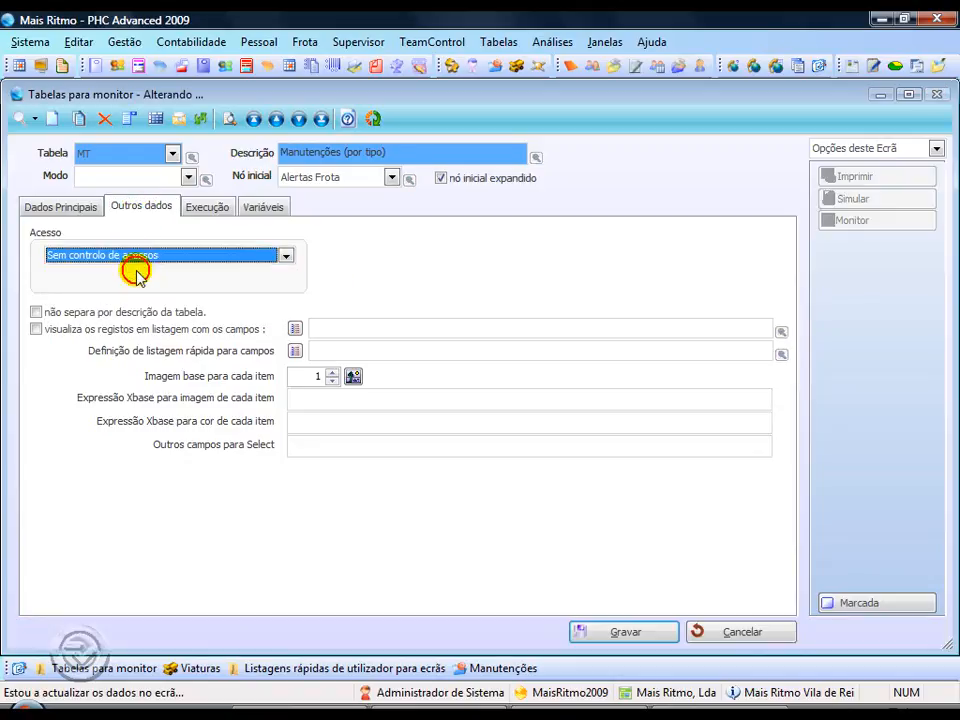
- Enable viewing the records as a listing and choose the Manutenções quick listing for its fields
{"action": "left_click", "coordinate": [36, 330]}
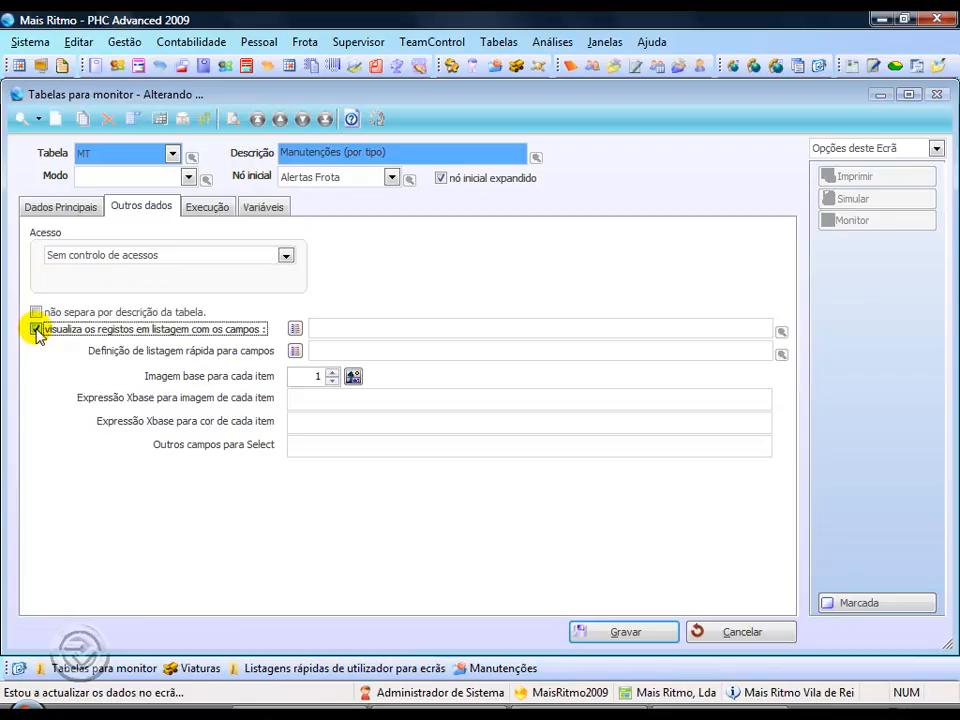
{"action": "left_click", "coordinate": [296, 330]}
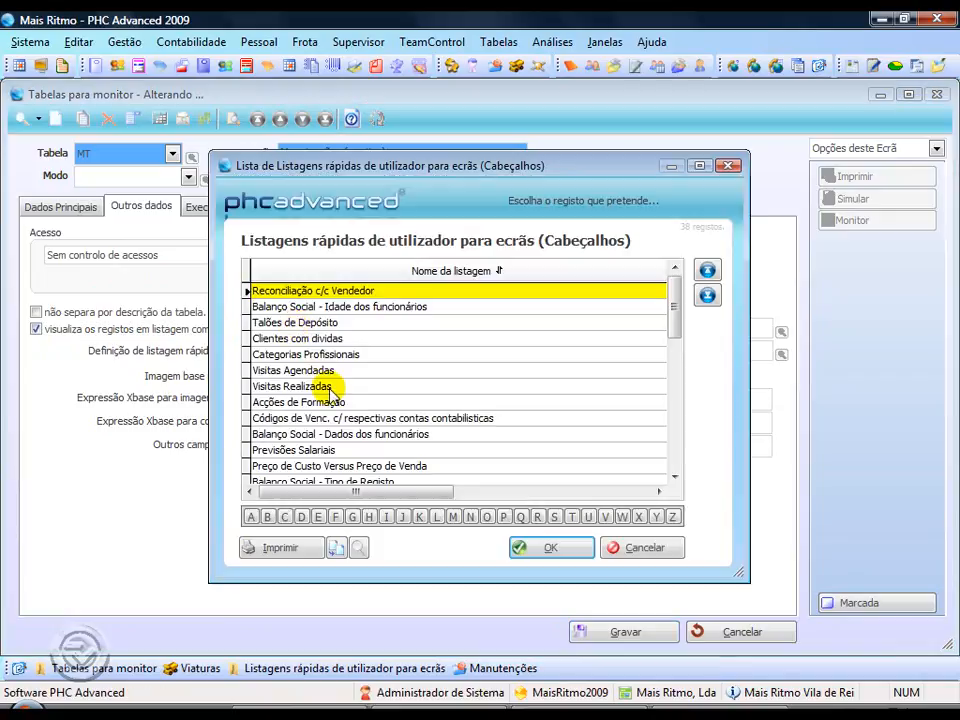
{"action": "scroll", "coordinate": [330, 392], "scroll_direction": "down", "scroll_amount": 5}
{"action": "left_click", "coordinate": [262, 354]}
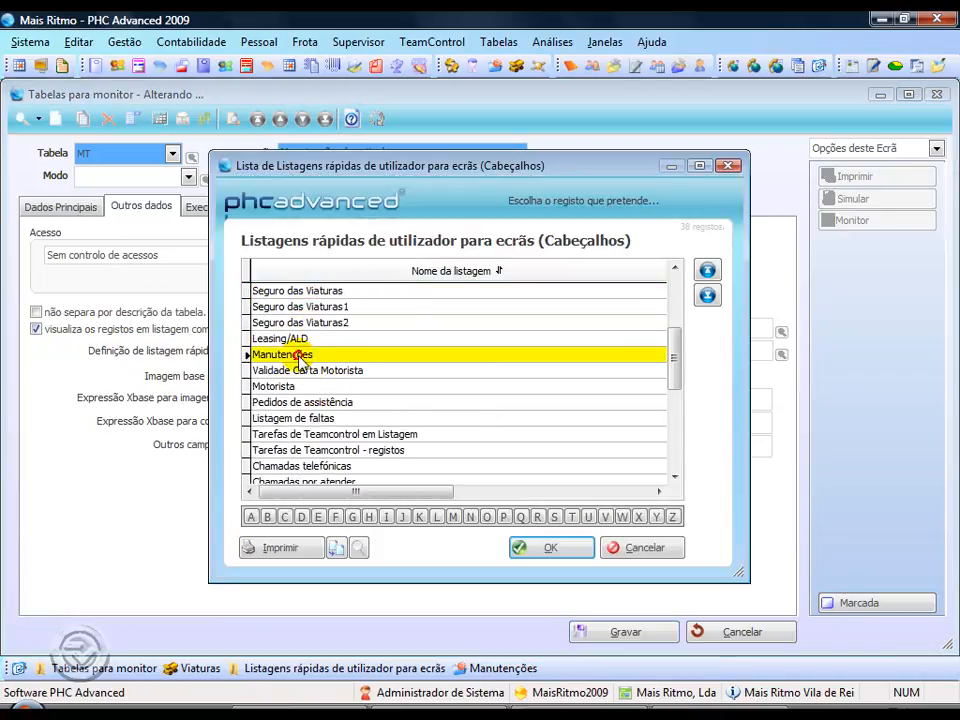
{"action": "left_click", "coordinate": [551, 549]}
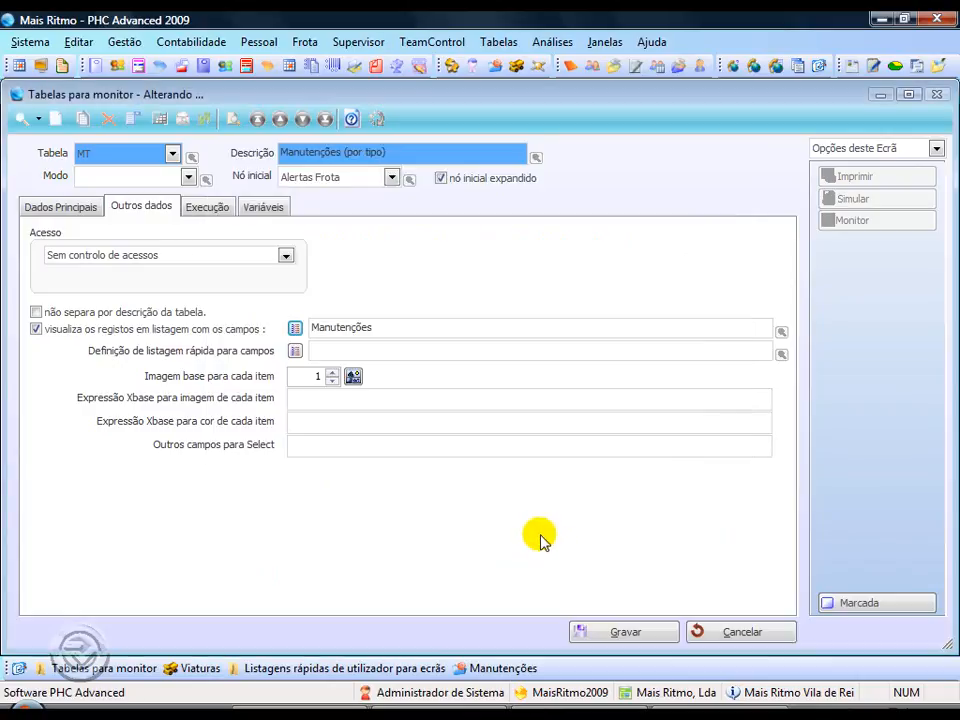
- Check the selected fields of the Manutenções quick listing and set the base image for each item to 16
{"action": "double_click", "coordinate": [346, 326]}
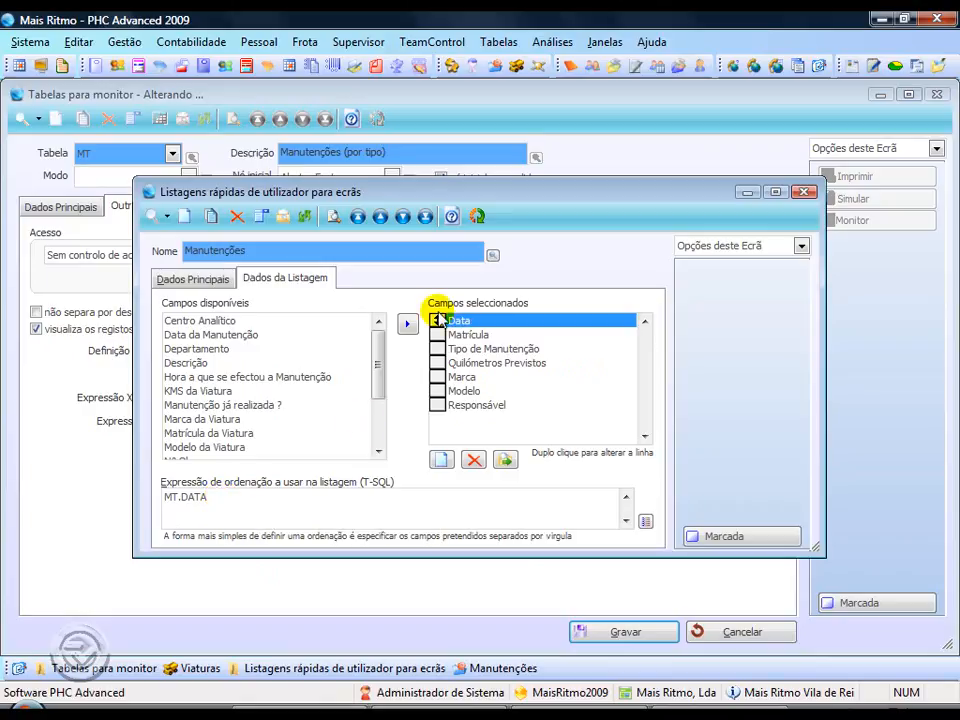
{"action": "left_click", "coordinate": [476, 217]}
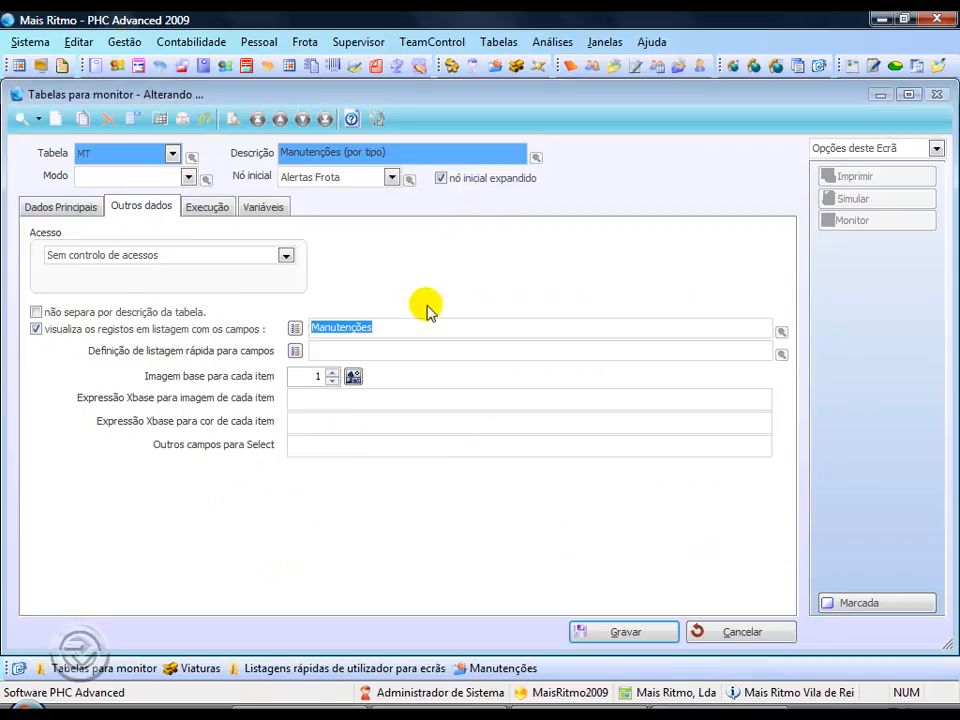
{"action": "left_click", "coordinate": [352, 378]}
{"action": "left_click", "coordinate": [299, 511]}
{"action": "left_click", "coordinate": [656, 553]}
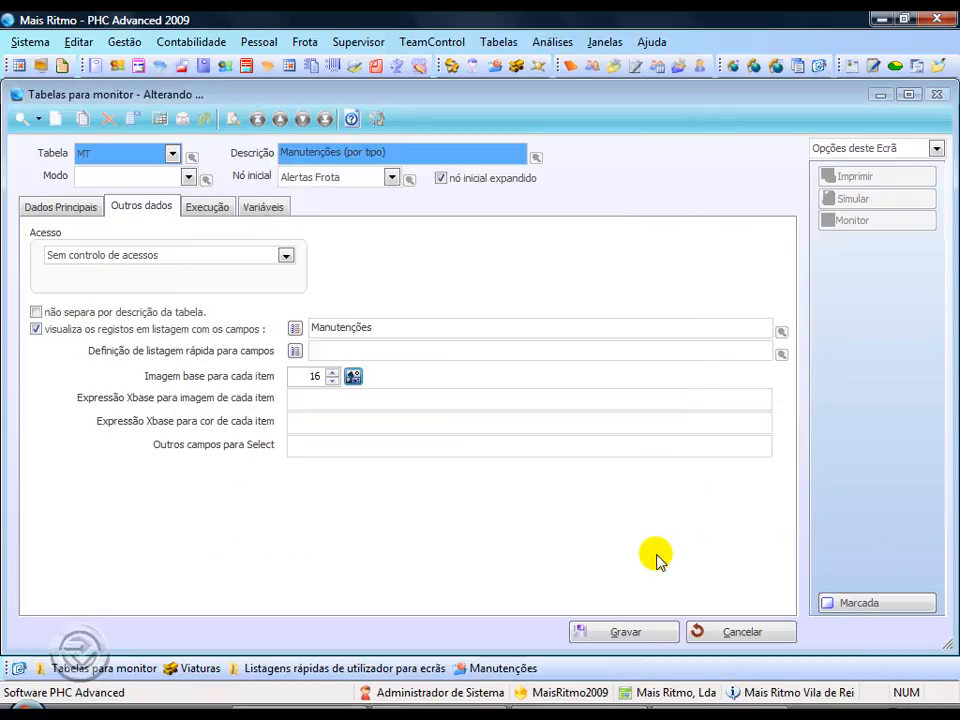
- Set the item image expression to iif(montab68.data<=date(),17,18) and the colour expression to iif(montab68.data<=date(),rgb(255,0,0),rgb(0,255,0))
{"action": "left_click", "coordinate": [340, 397]}
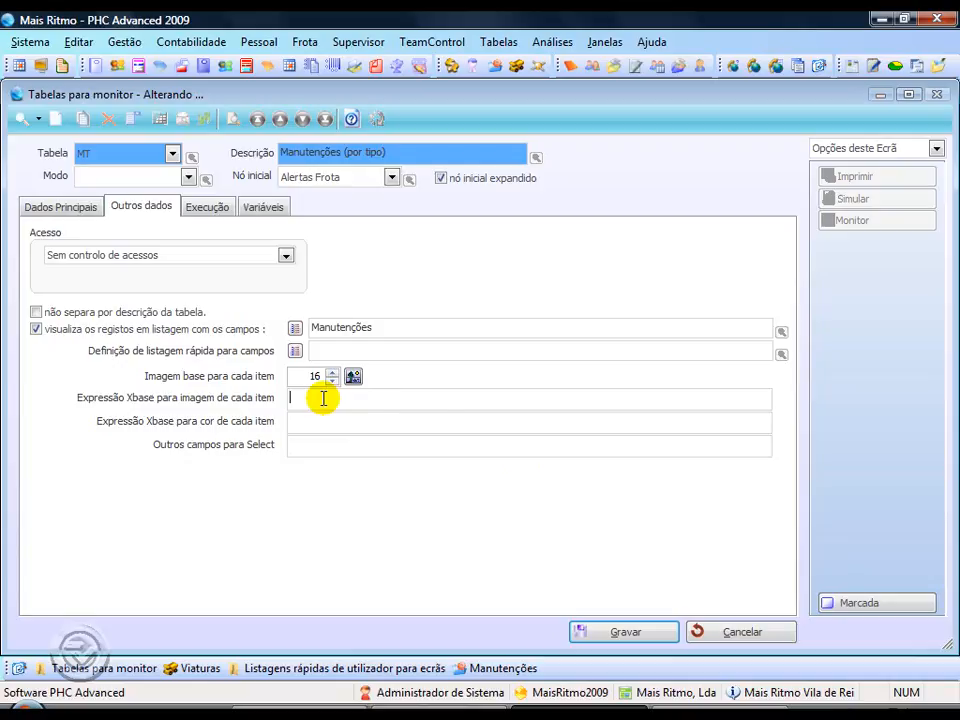
{"action": "type", "text": "iif(montab18.data<=date(),17,18)"}
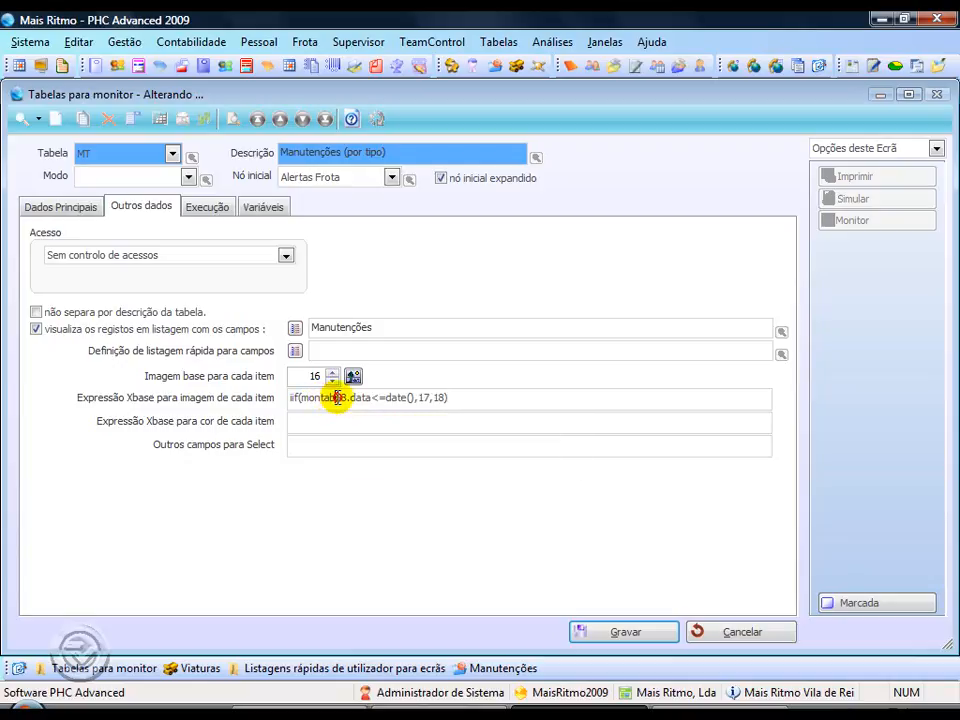
{"action": "left_click_drag", "start_coordinate": [337, 397], "coordinate": [348, 397]}
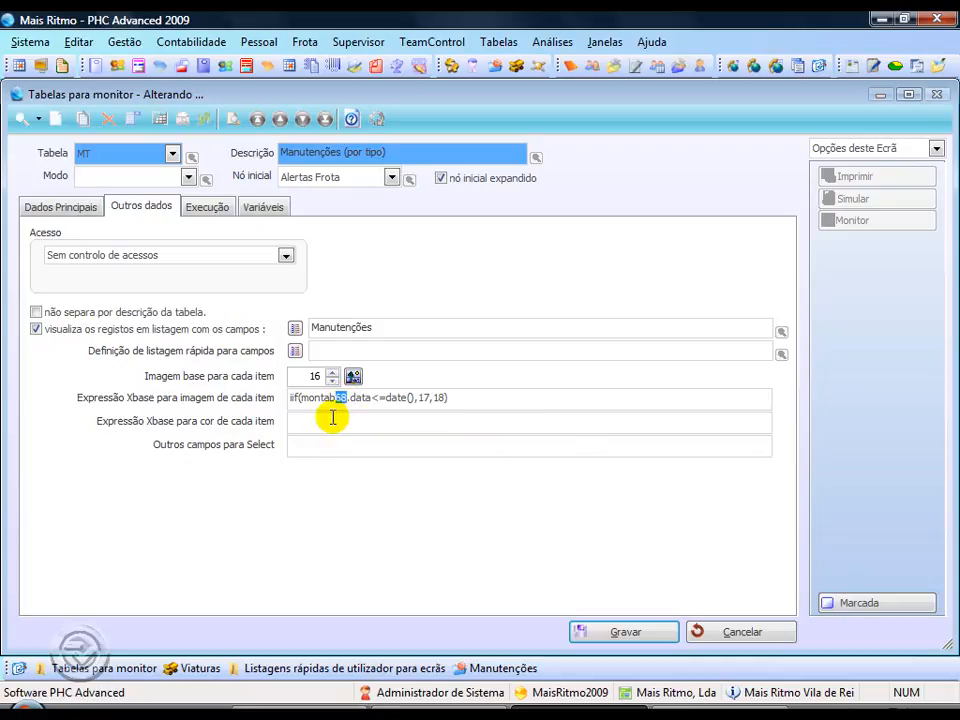
{"action": "left_click", "coordinate": [313, 421]}
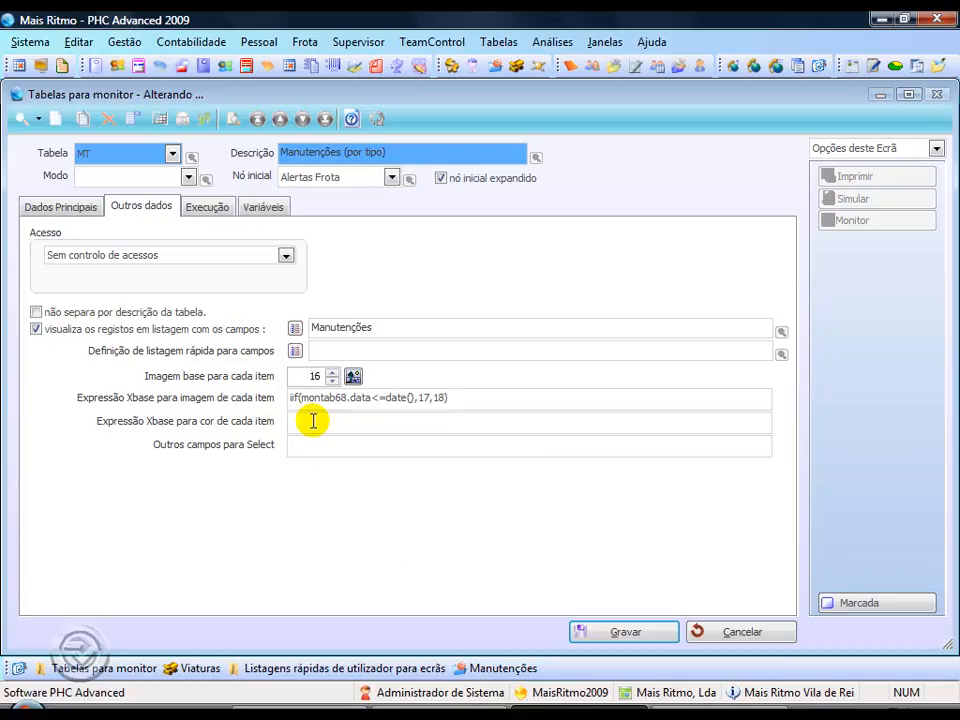
{"action": "type", "text": "iif(montab68.data<=date(),rgb(255,0,0),rgb(0,255,0))"}
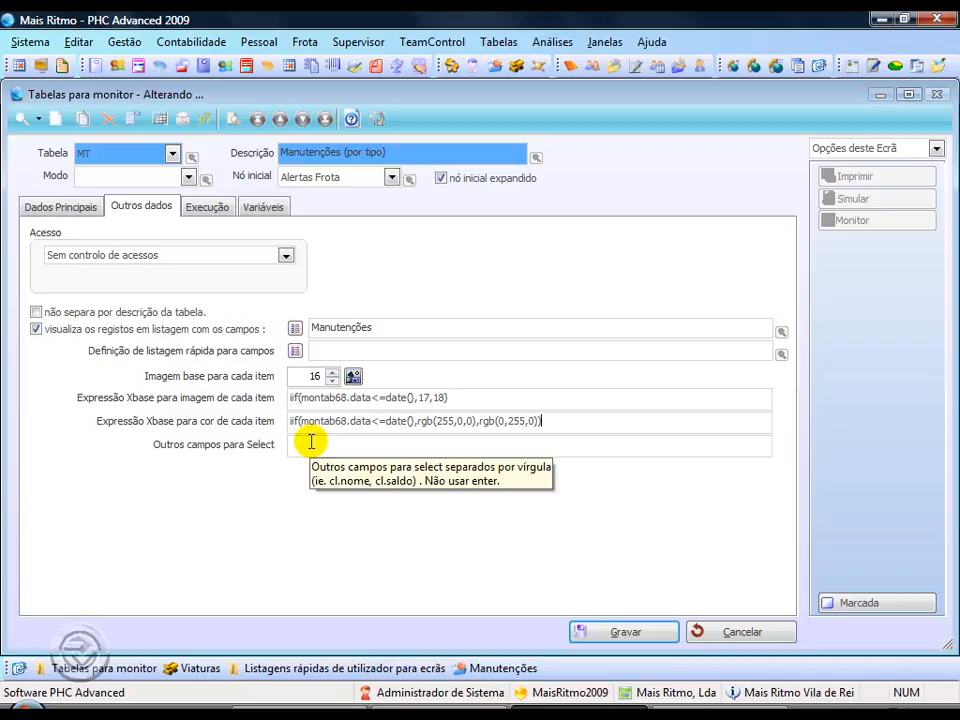
- Add mt.data as the other field for the Select and save the monitor table
{"action": "left_click", "coordinate": [312, 441]}
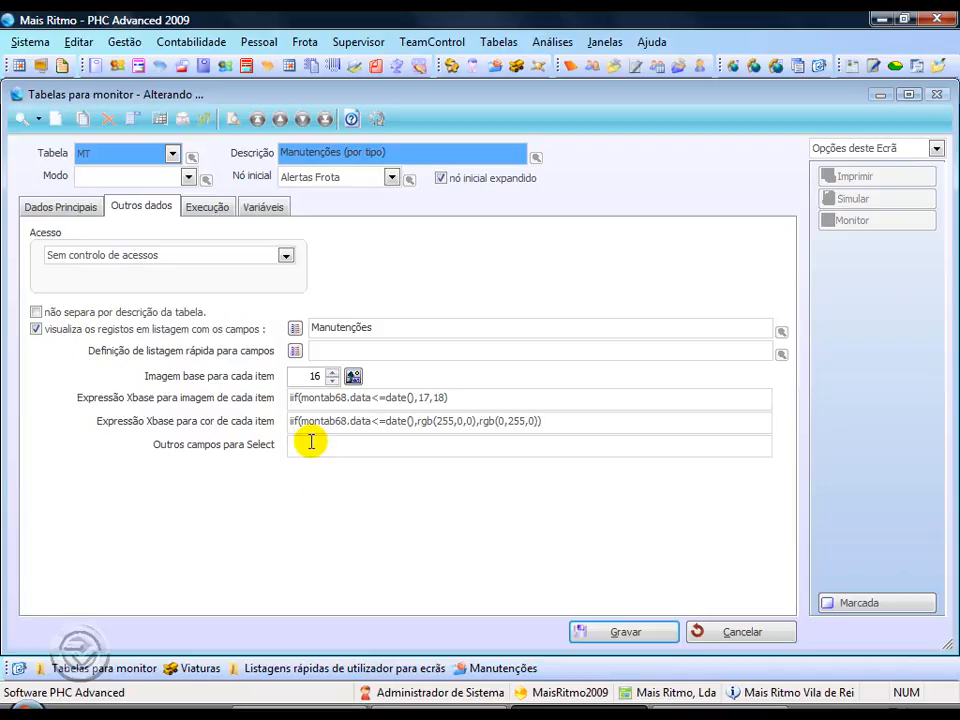
{"action": "type", "text": "mt.data"}
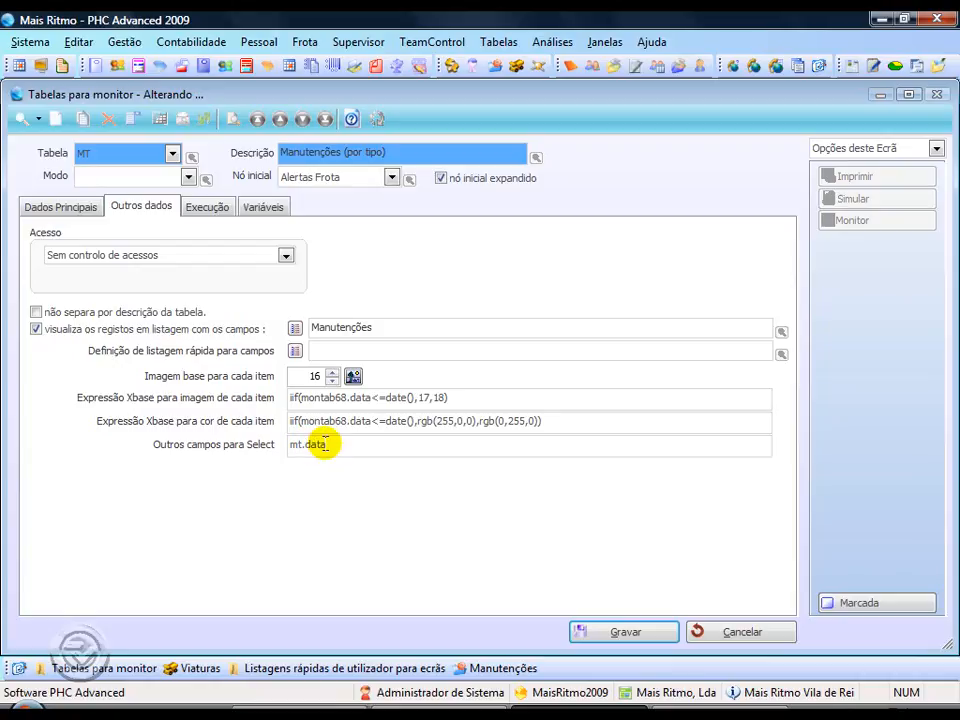
{"action": "left_click", "coordinate": [596, 632]}
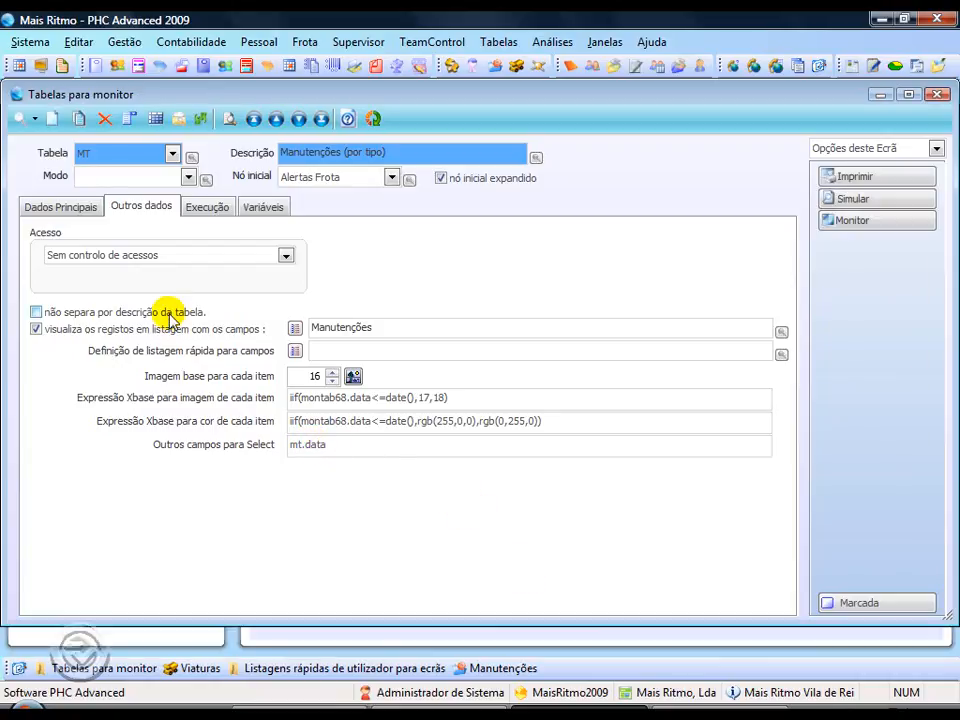
- Set the execution reaction of the monitor table's items to "Consulta o registo" and save it
{"action": "left_click", "coordinate": [207, 212]}
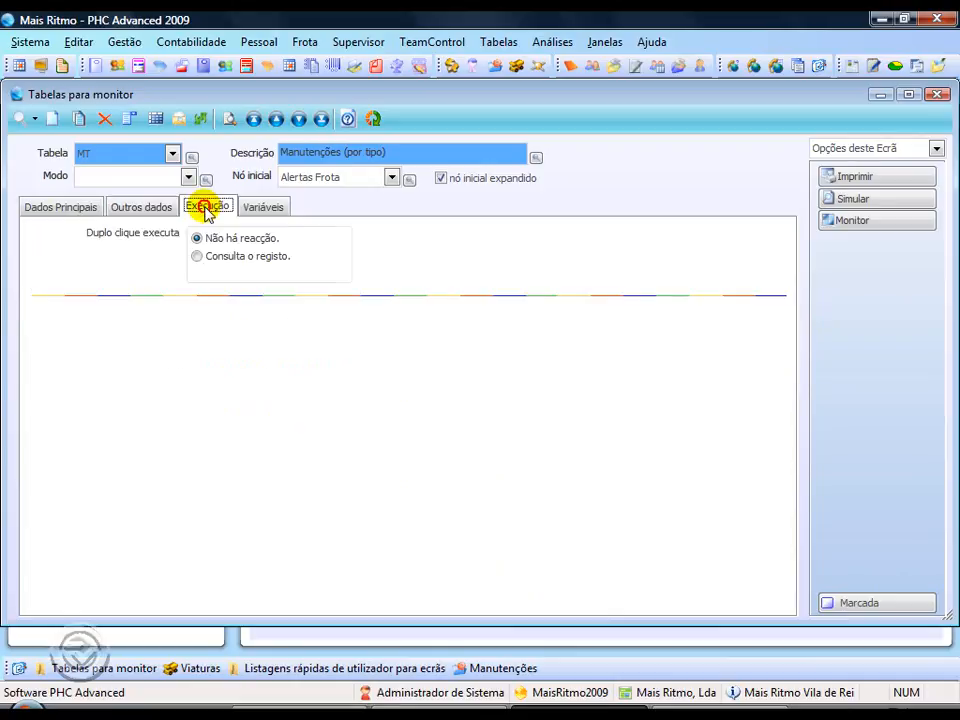
{"action": "left_click", "coordinate": [198, 257]}
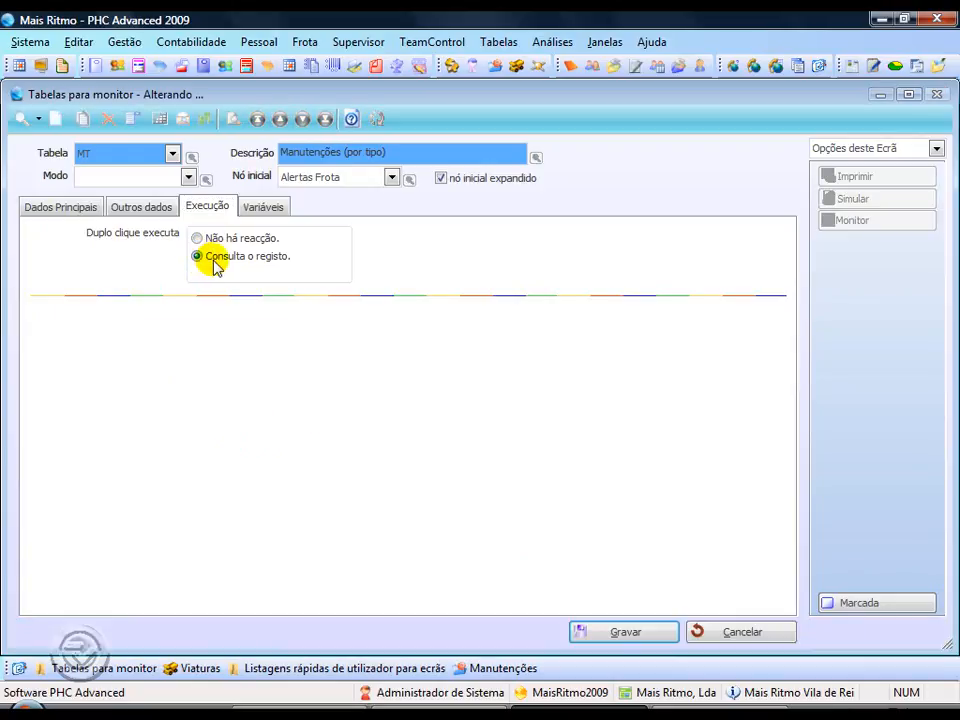
{"action": "left_click", "coordinate": [640, 632]}
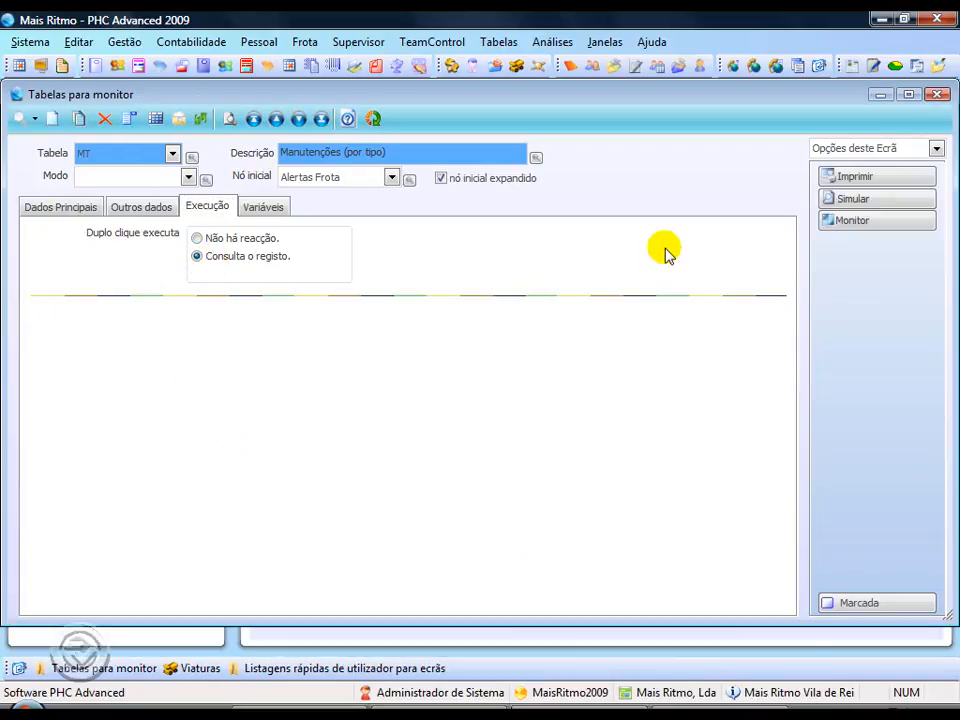
- Open the work monitor, expand Alertas Frota and view the Inspecção maintenance of vehicle 78-25-TD
{"action": "left_click", "coordinate": [838, 224]}
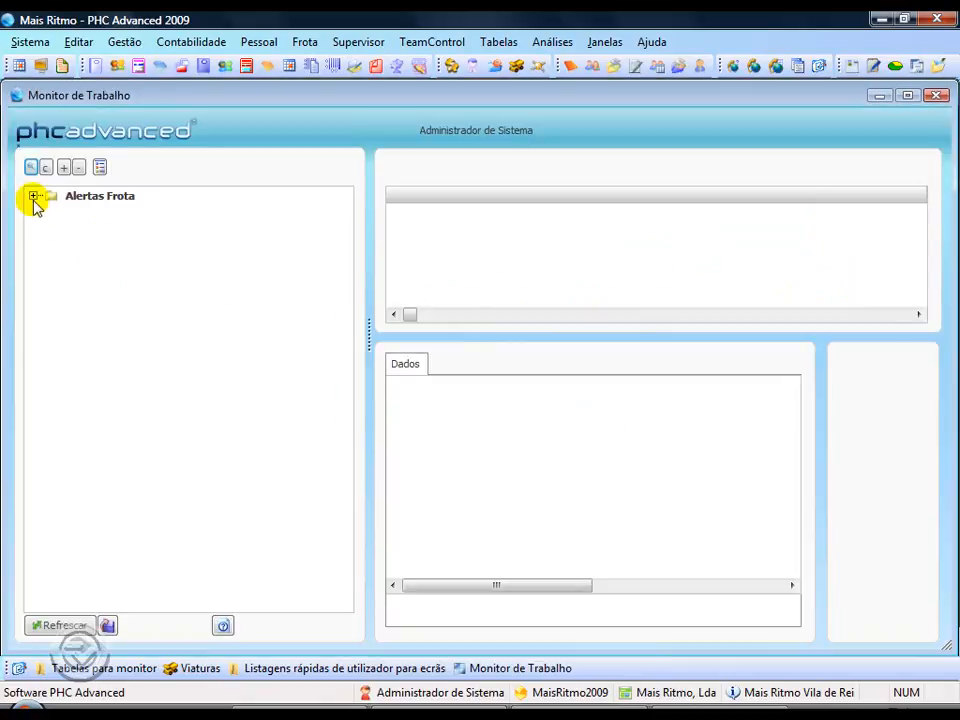
{"action": "left_click", "coordinate": [33, 199]}
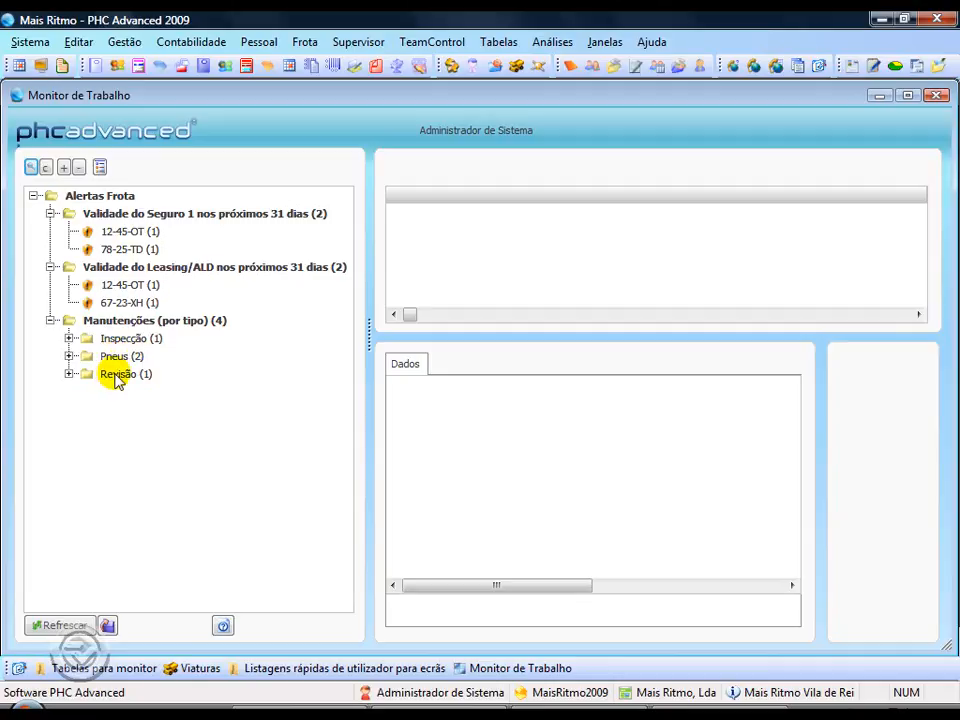
{"action": "left_click", "coordinate": [68, 338]}
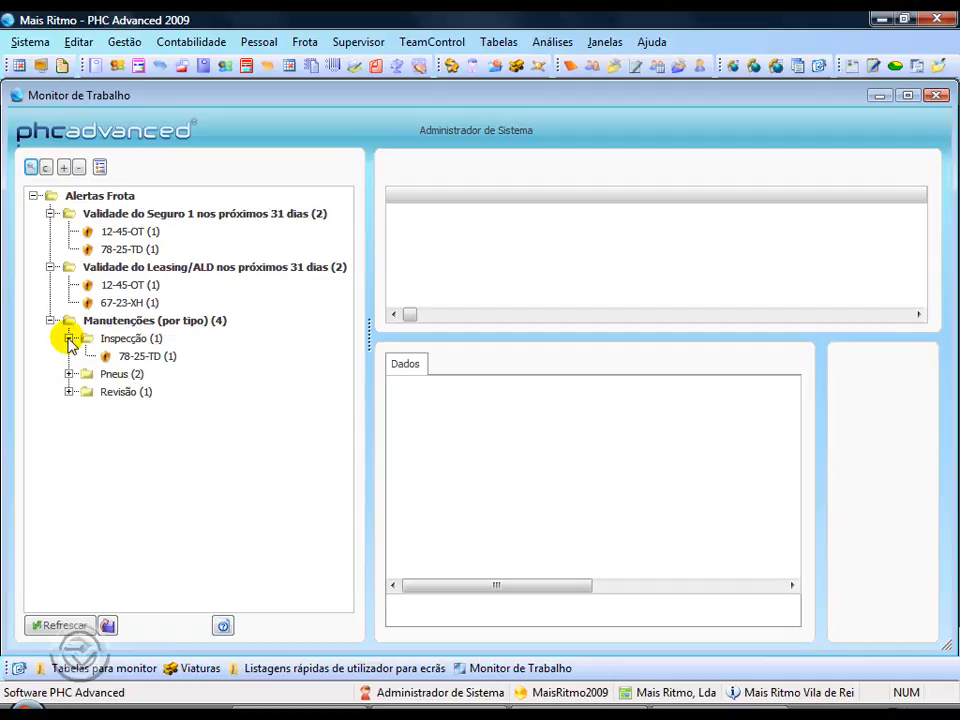
{"action": "left_click", "coordinate": [152, 359]}
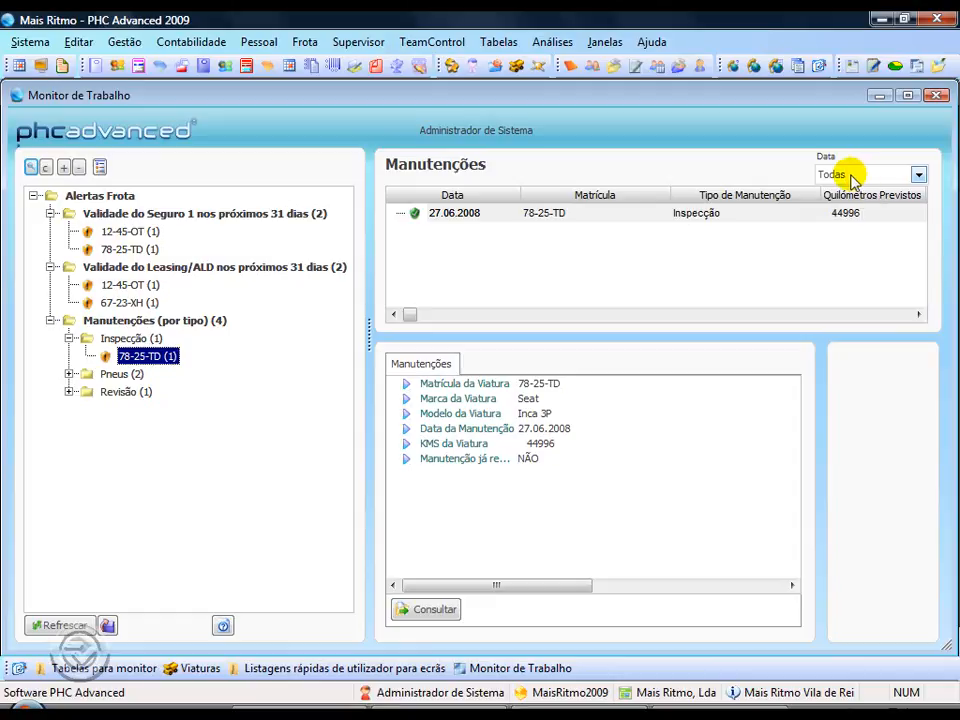
{"action": "left_click", "coordinate": [918, 175]}
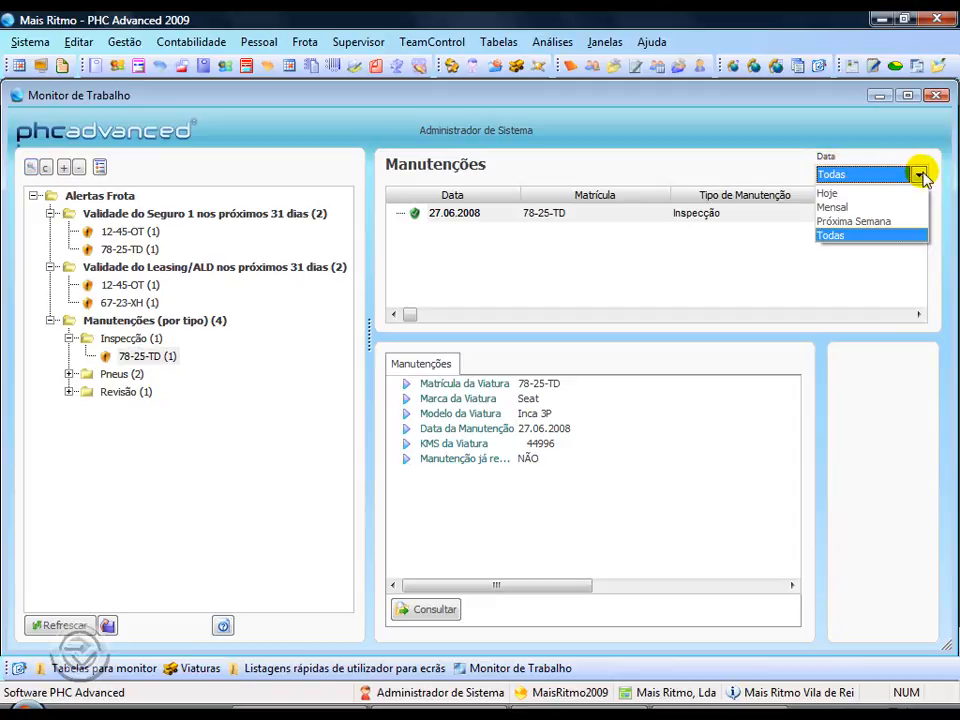
{"action": "left_click", "coordinate": [855, 193]}
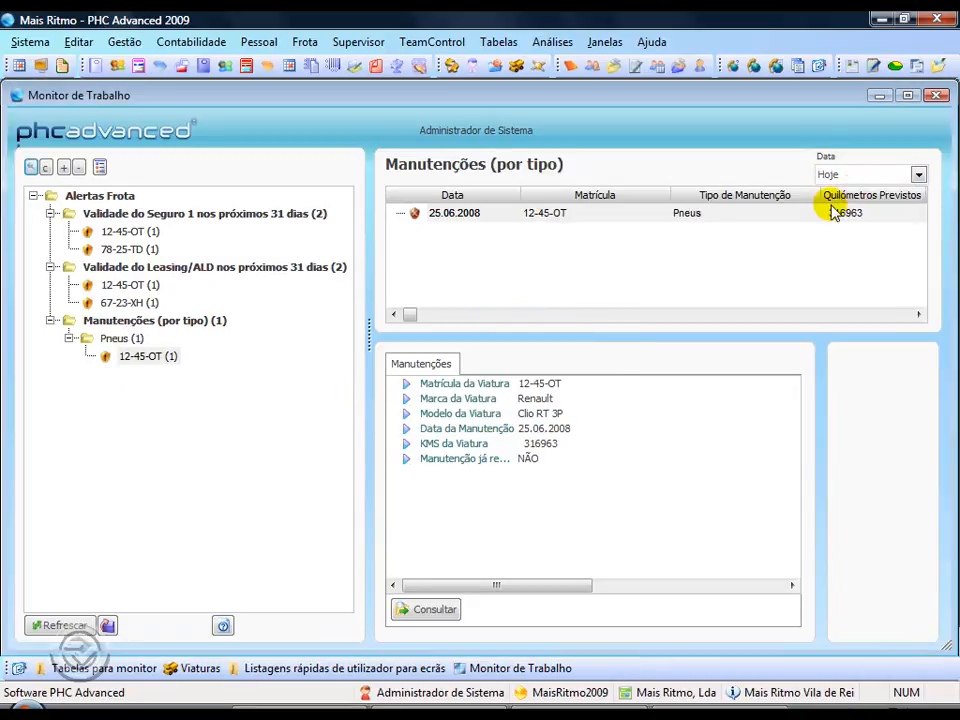
{"action": "left_click", "coordinate": [146, 357]}
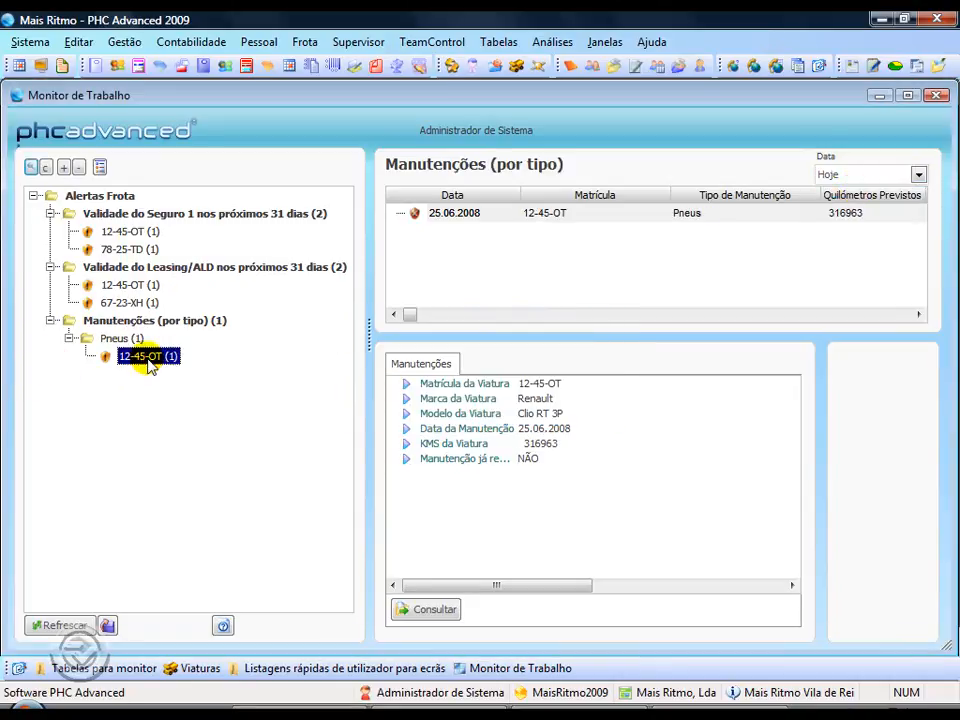
{"action": "left_click", "coordinate": [414, 216]}
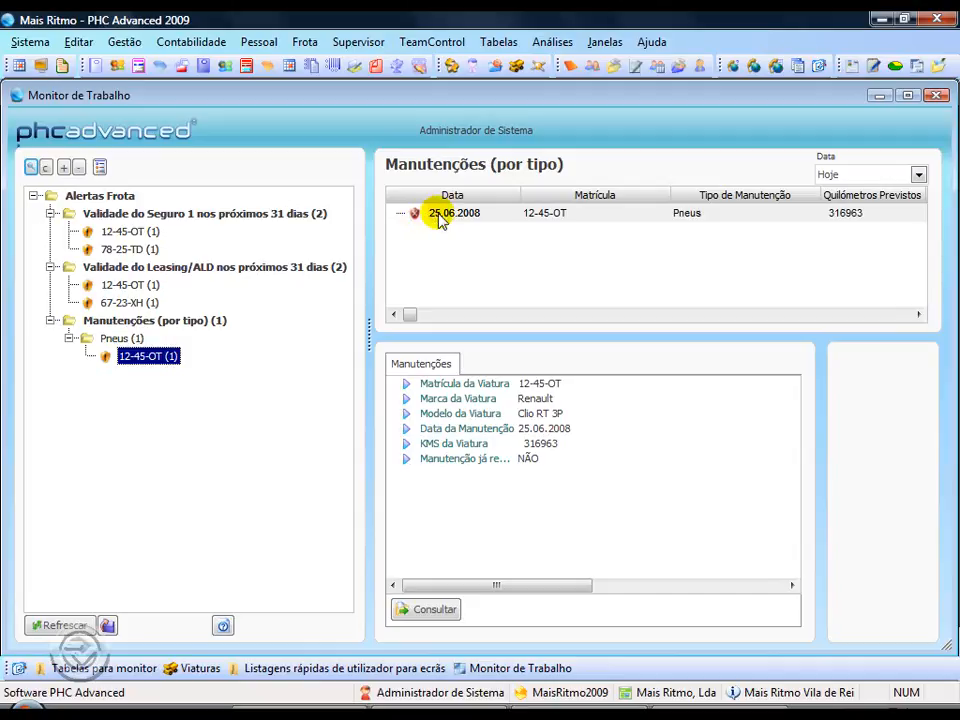
{"action": "left_click", "coordinate": [918, 175]}
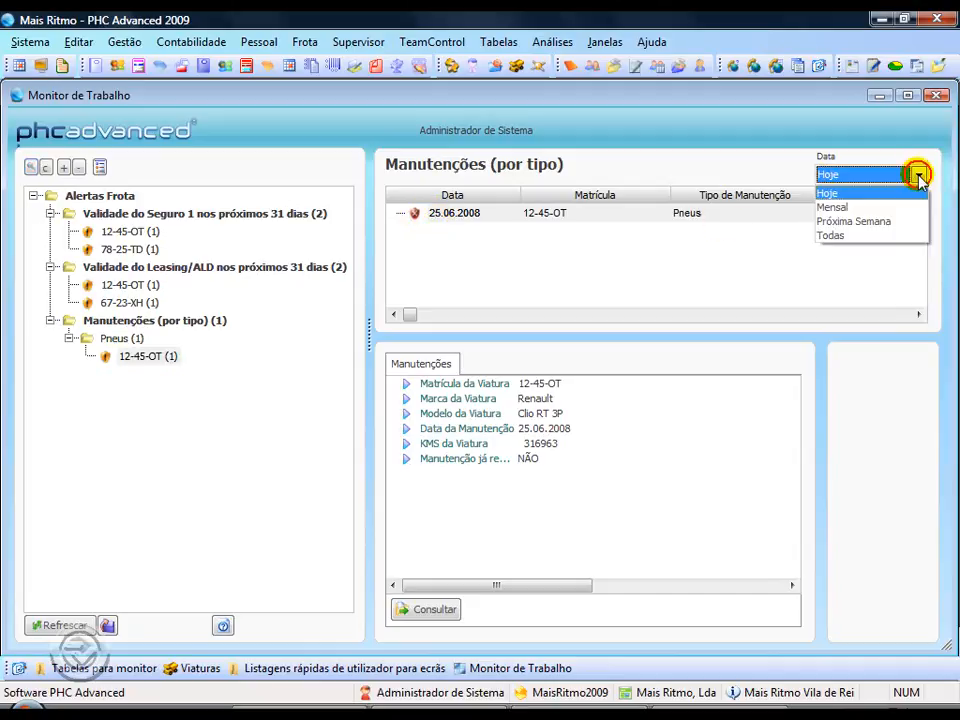
{"action": "left_click", "coordinate": [876, 210]}
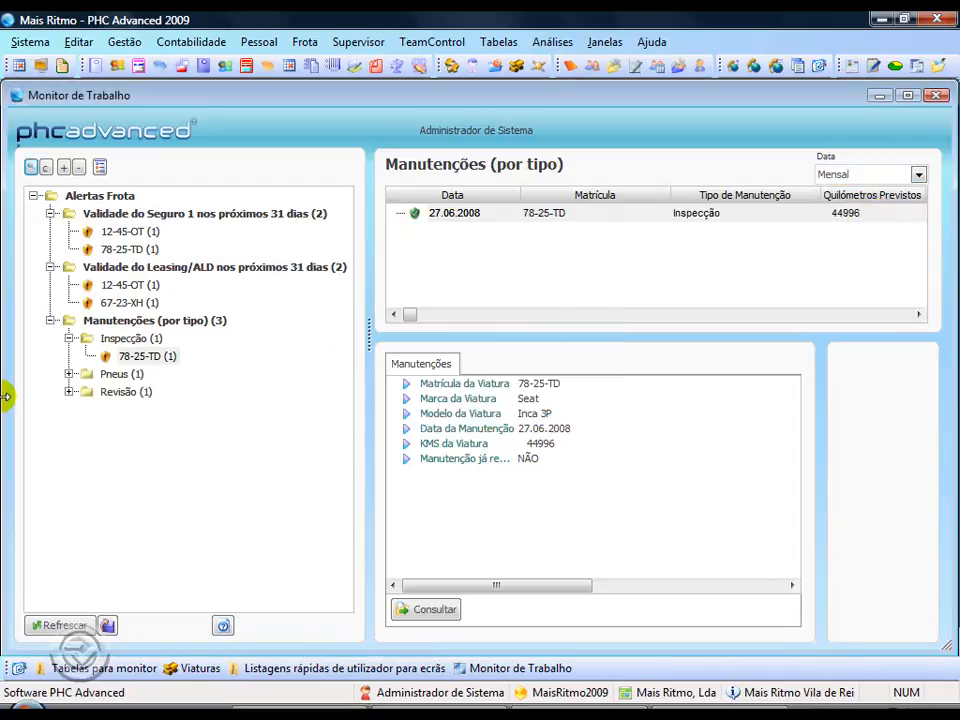
{"action": "left_click", "coordinate": [69, 374]}
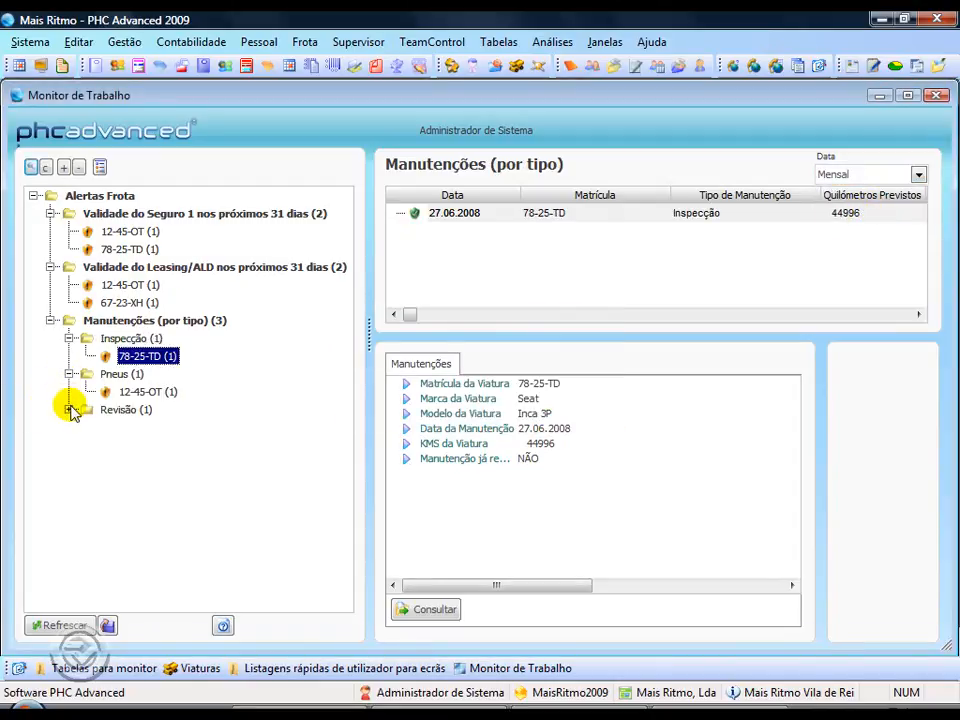
{"action": "left_click", "coordinate": [69, 409]}
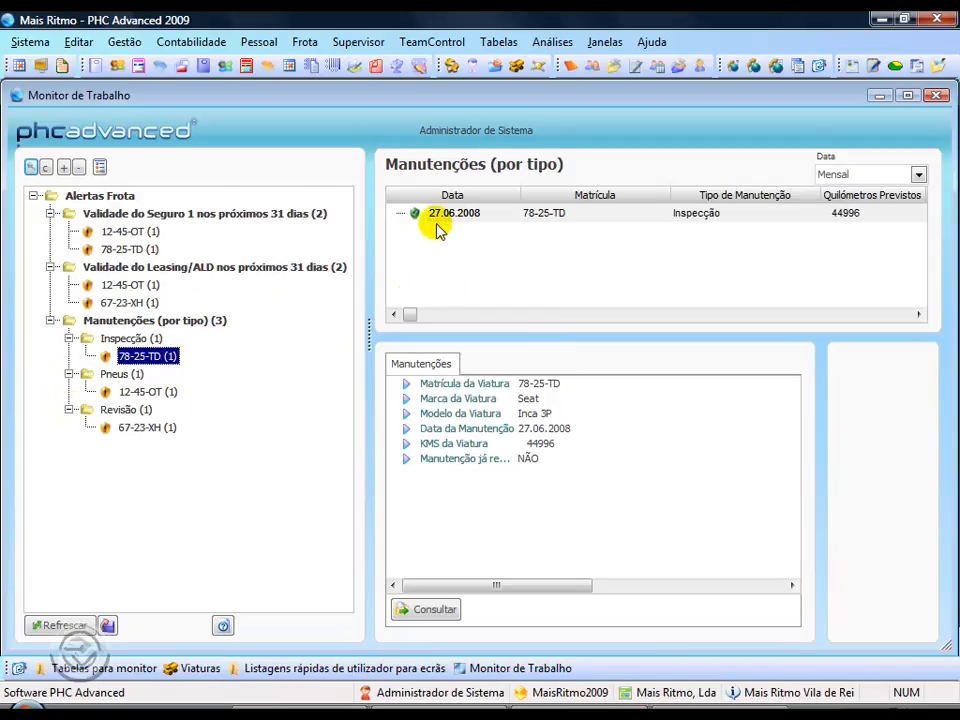
{"action": "left_click", "coordinate": [140, 392]}
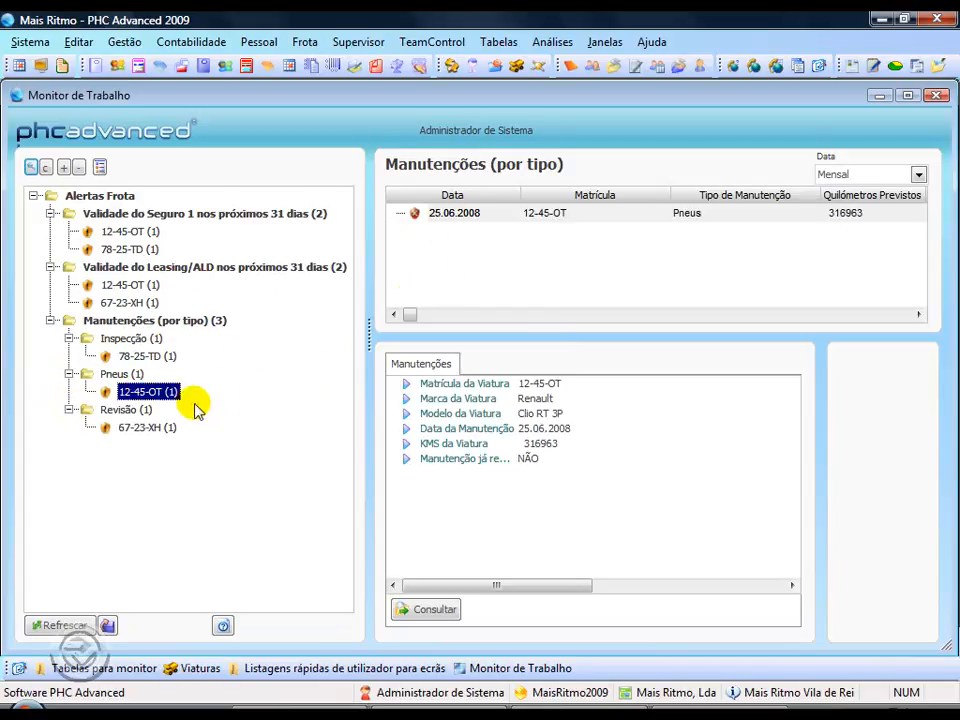
{"action": "left_click", "coordinate": [148, 427]}
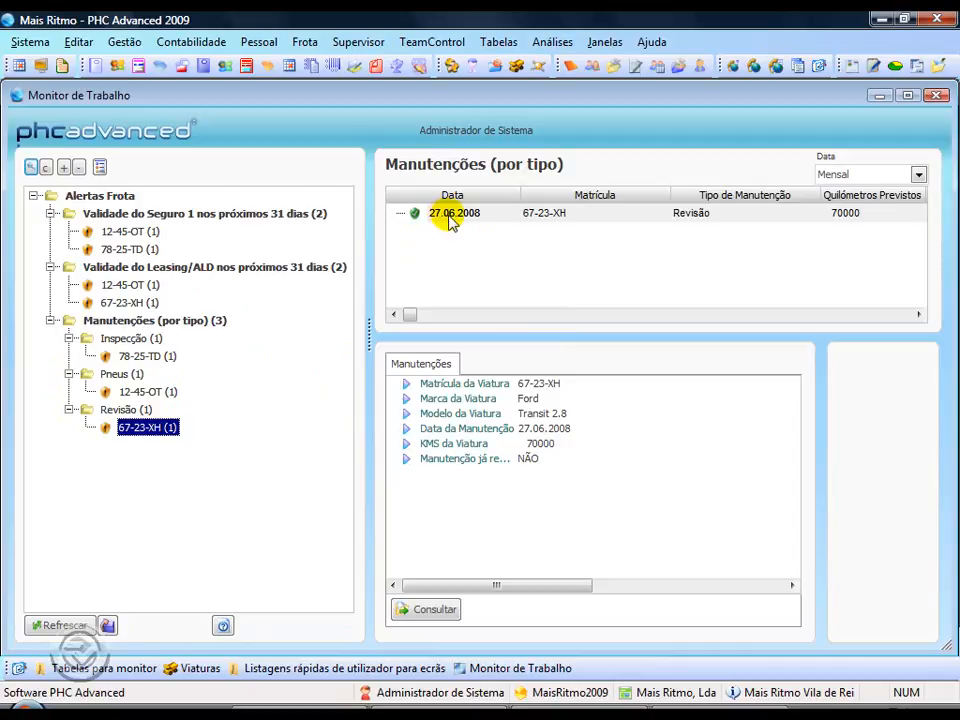
{"action": "left_click", "coordinate": [856, 176]}
{"action": "left_click", "coordinate": [862, 219]}
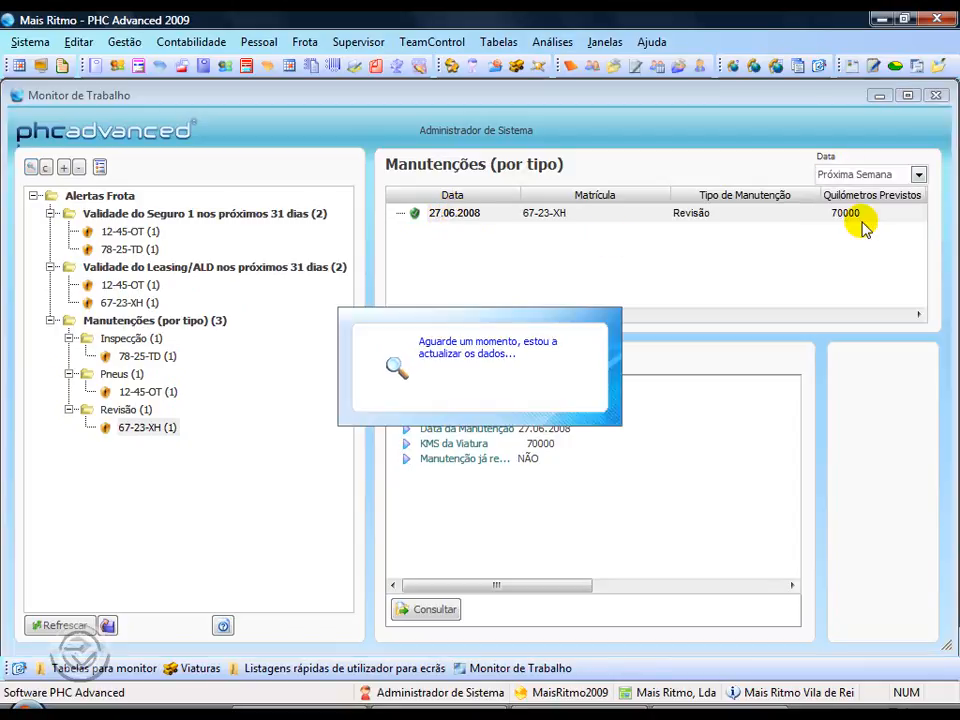
{"action": "left_click", "coordinate": [69, 338]}
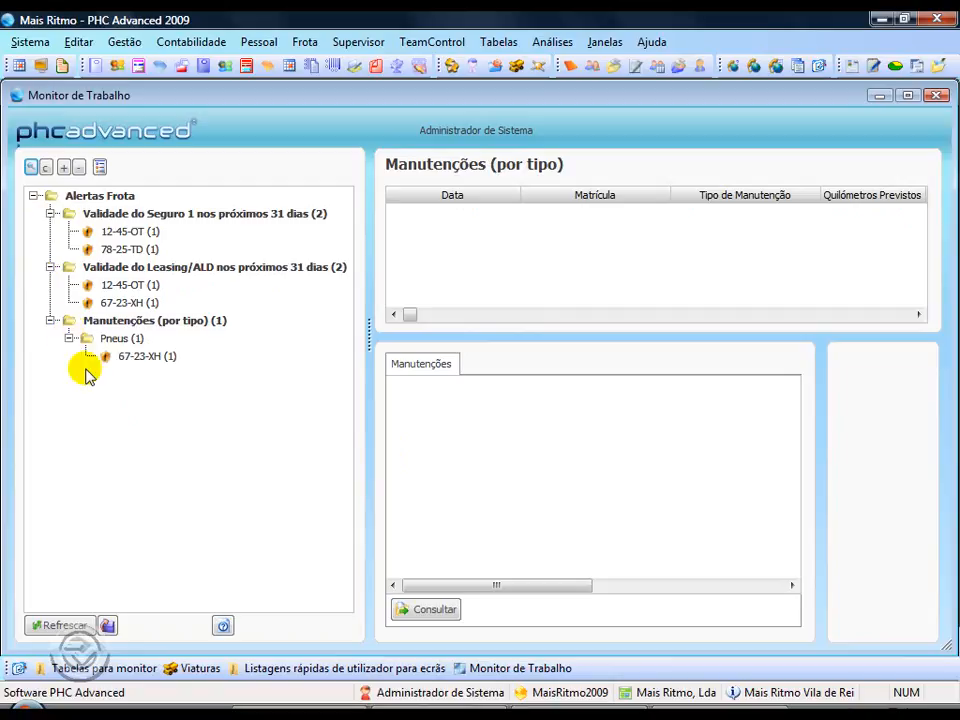
{"action": "left_click", "coordinate": [132, 358]}
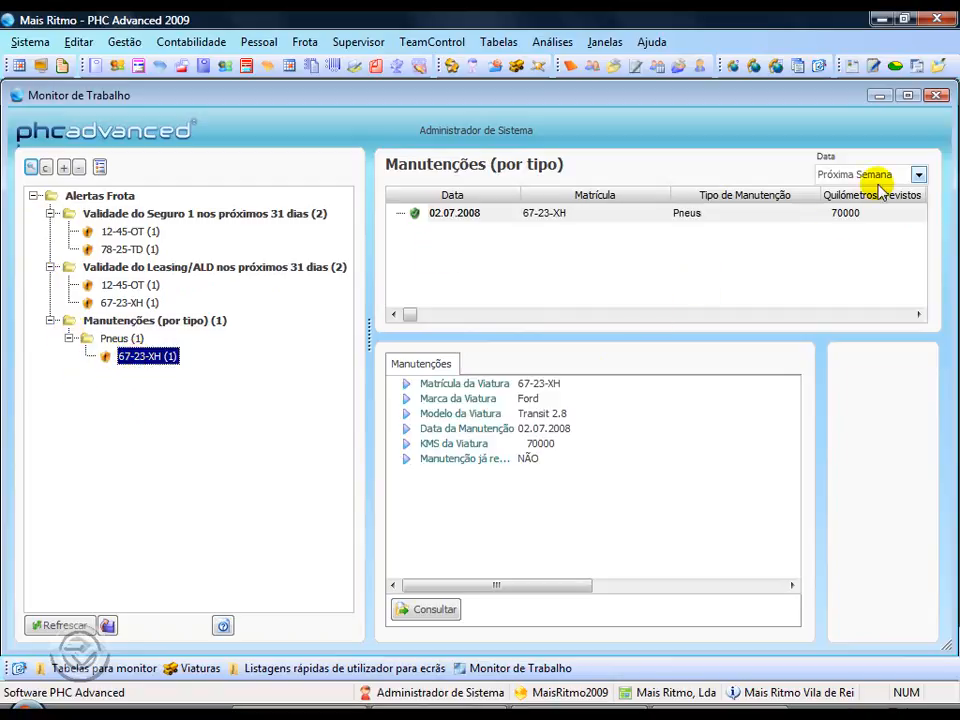
{"action": "left_click", "coordinate": [917, 175]}
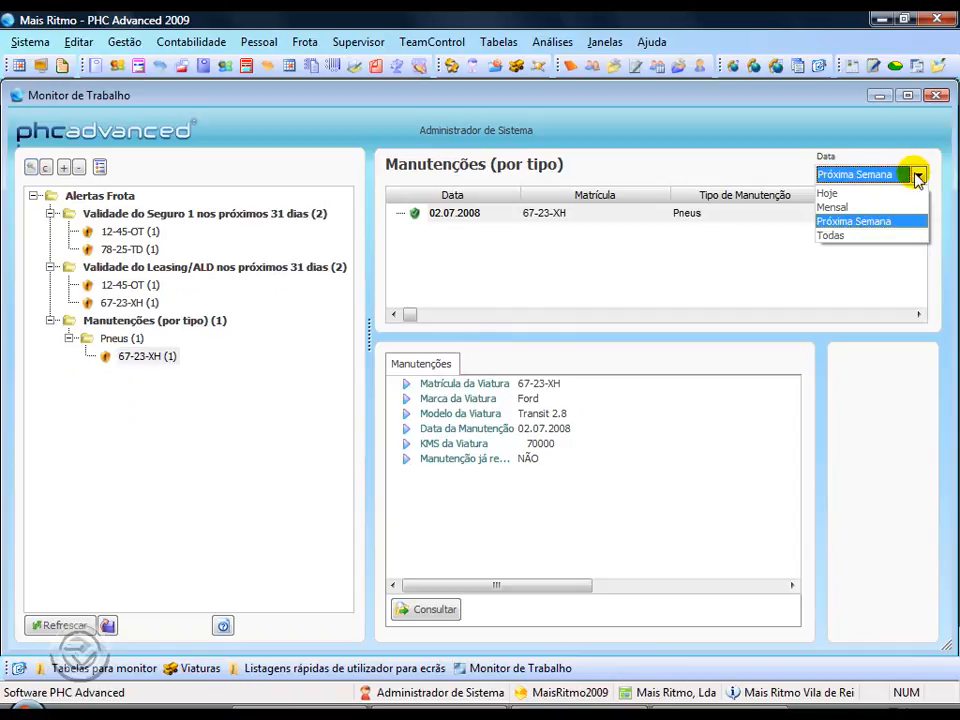
{"action": "left_click", "coordinate": [857, 237]}
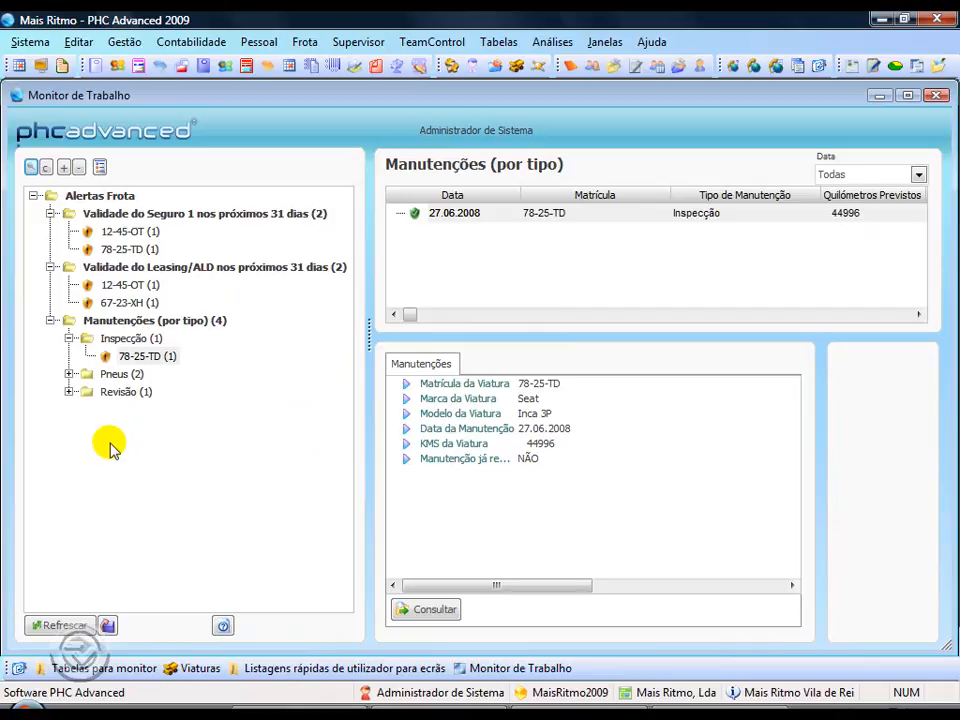
{"action": "left_click", "coordinate": [142, 360]}
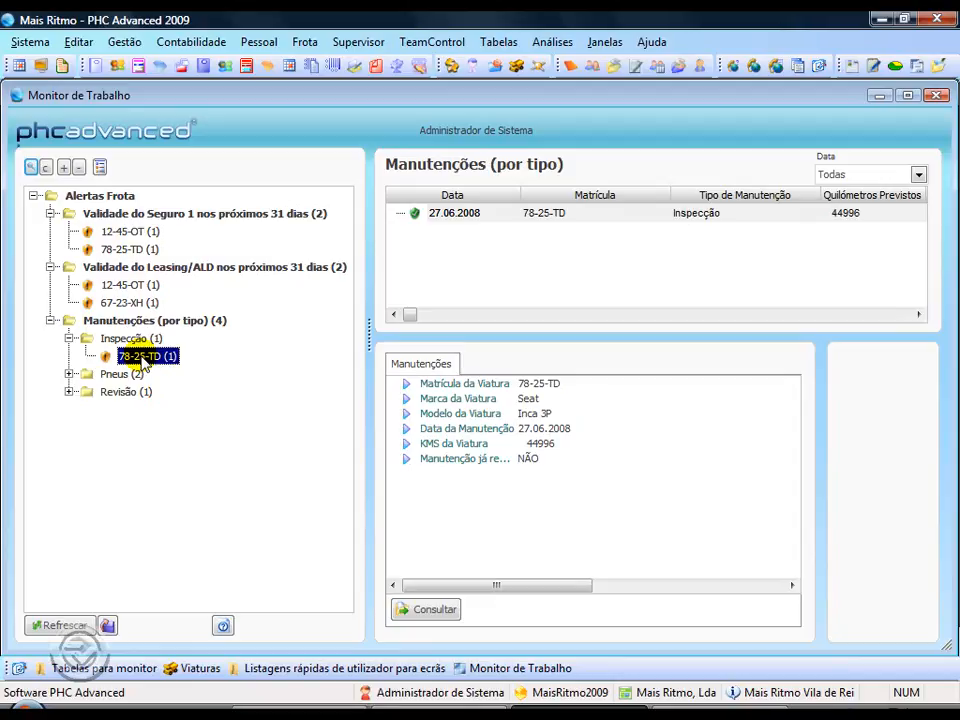
{"action": "left_click", "coordinate": [435, 610]}
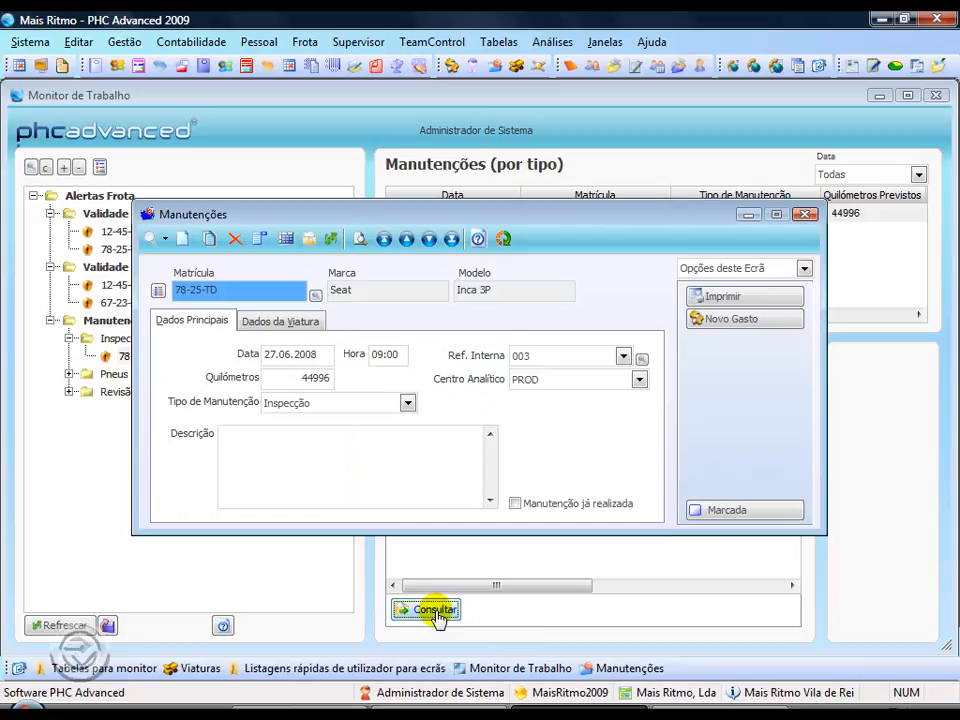
{"action": "left_click", "coordinate": [499, 239]}
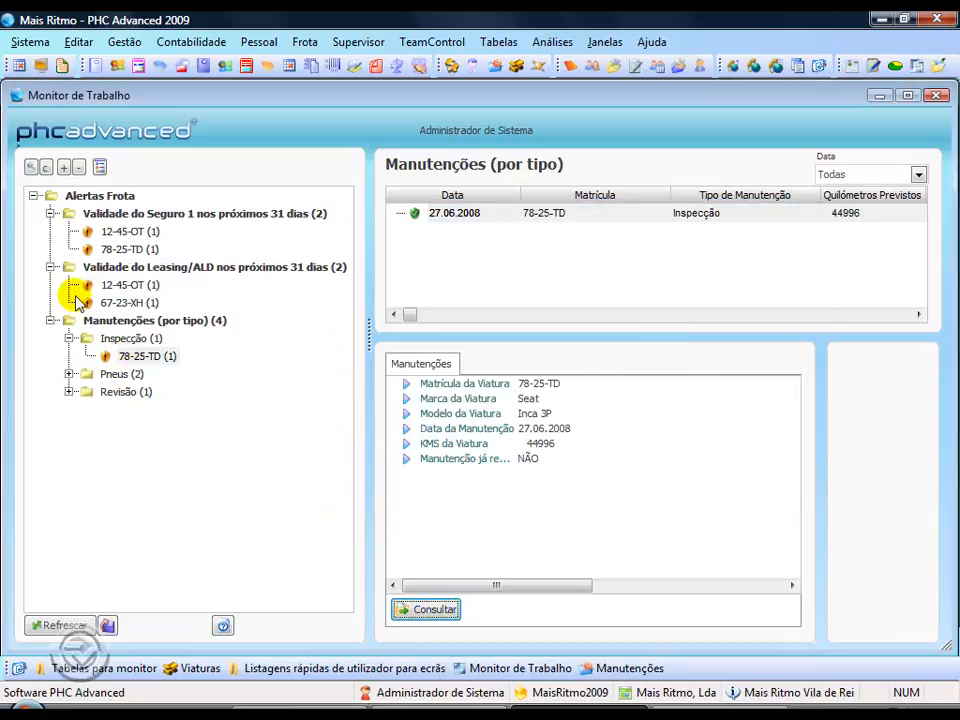
{"action": "left_click", "coordinate": [141, 288]}
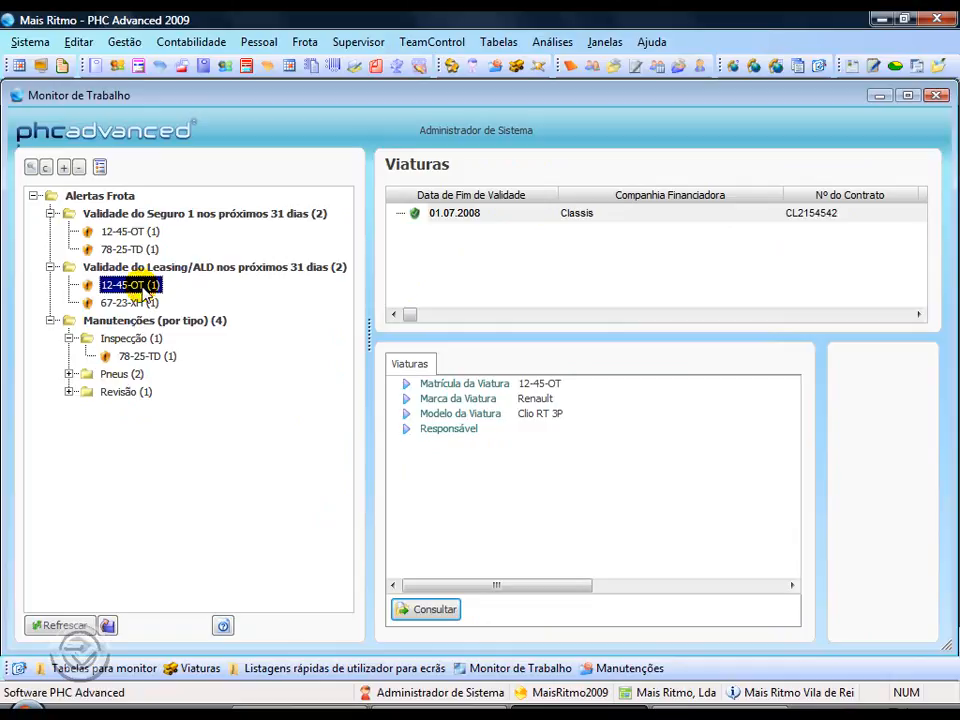
{"action": "left_click", "coordinate": [420, 611]}
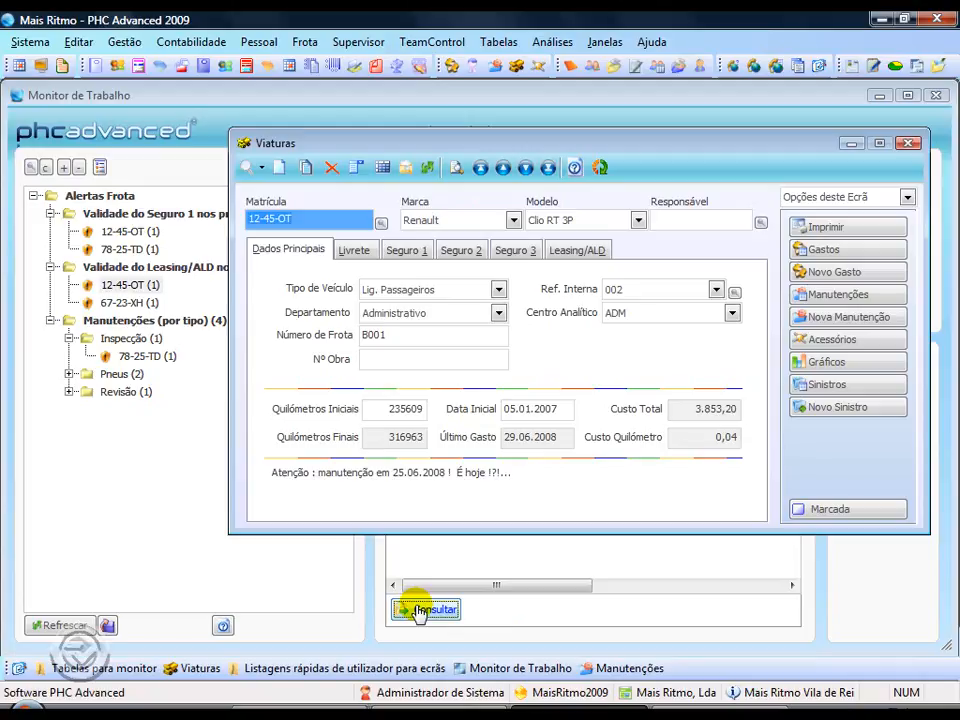
{"action": "left_click", "coordinate": [600, 167]}
{"action": "left_click", "coordinate": [148, 356]}
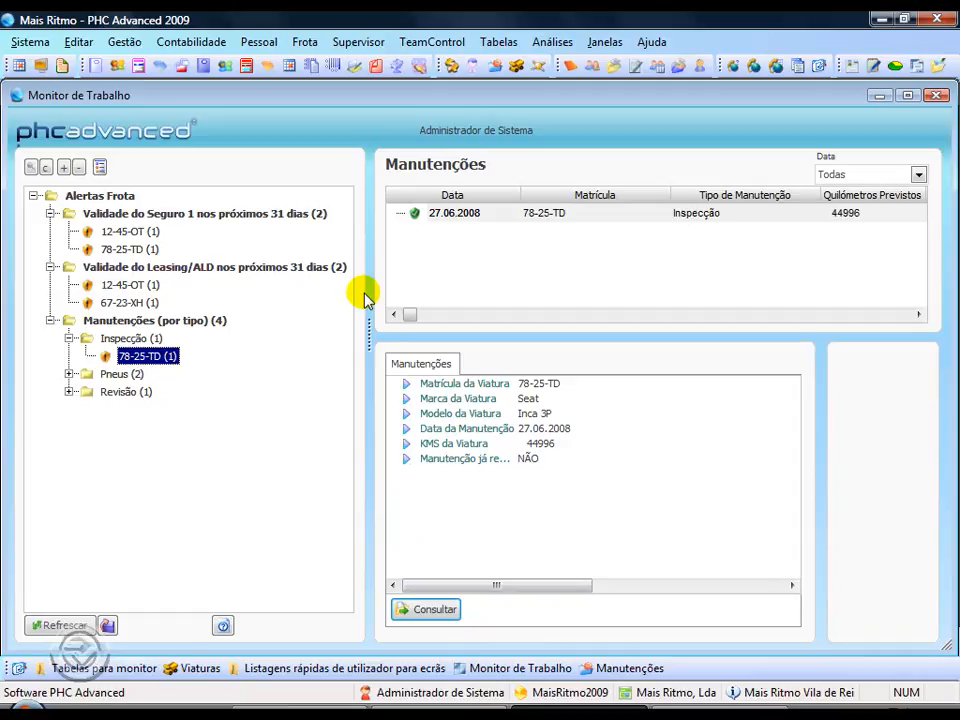
{"action": "right_click", "coordinate": [366, 133]}
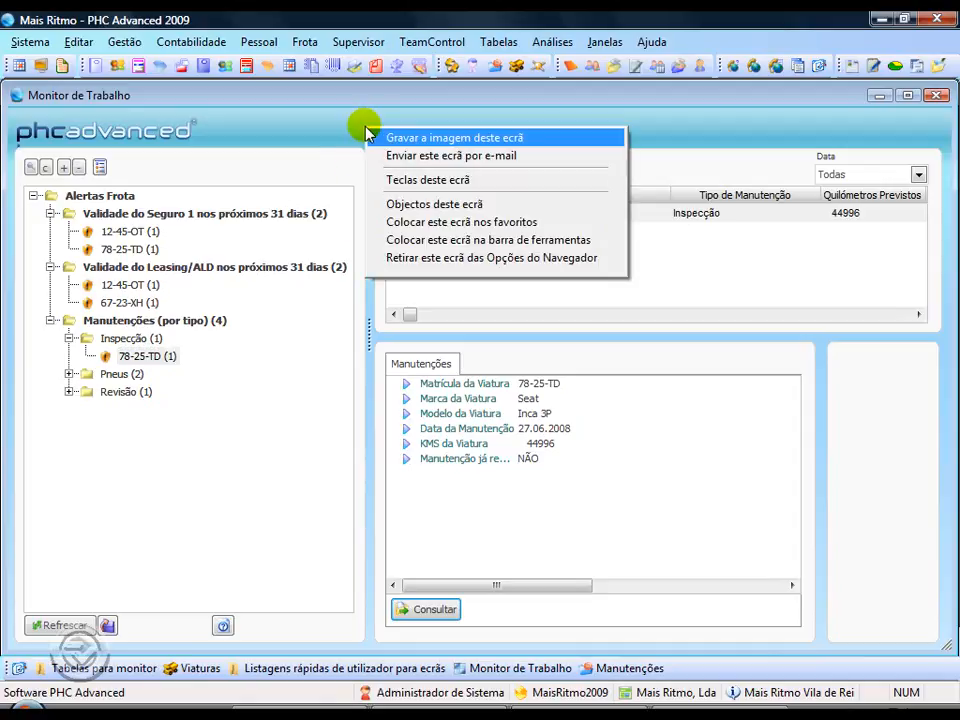
{"action": "left_click", "coordinate": [418, 244]}
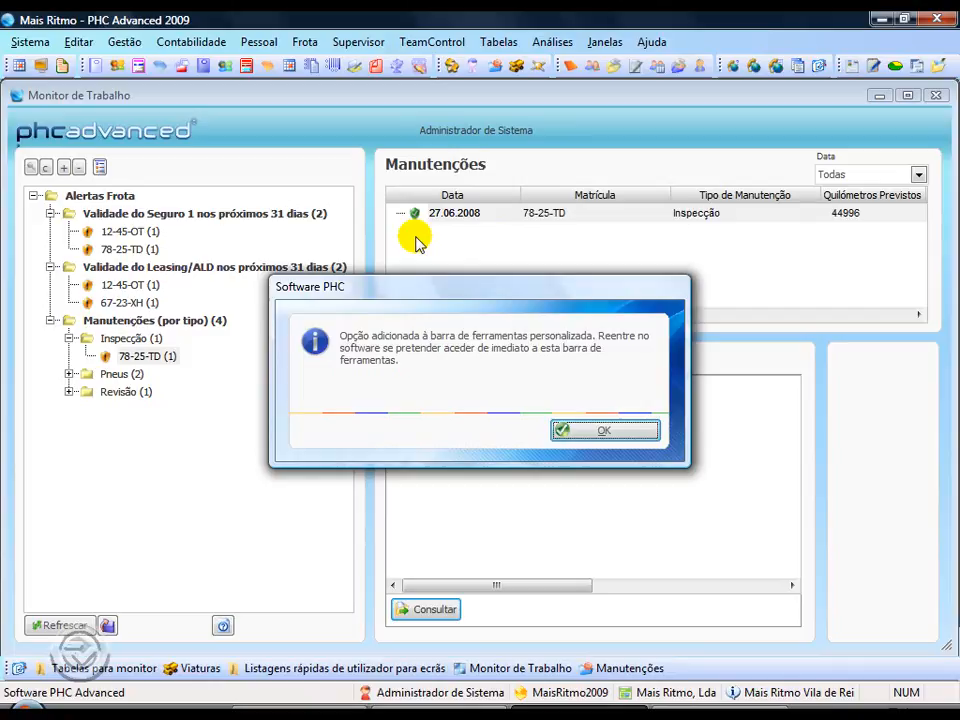
{"action": "left_click", "coordinate": [589, 430]}
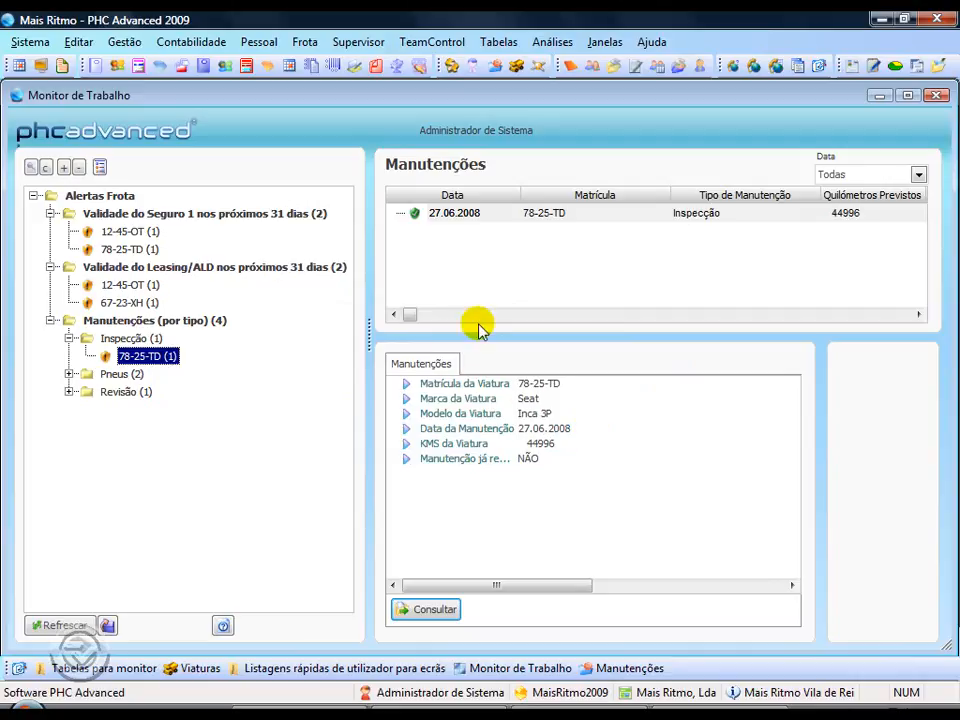
- Locate Monitor de Trabalho in the Painel Global de Análises under Análises da Aplicação, Total, Menu Análises, and leave without running it
{"action": "left_click", "coordinate": [555, 45]}
{"action": "left_click", "coordinate": [600, 63]}
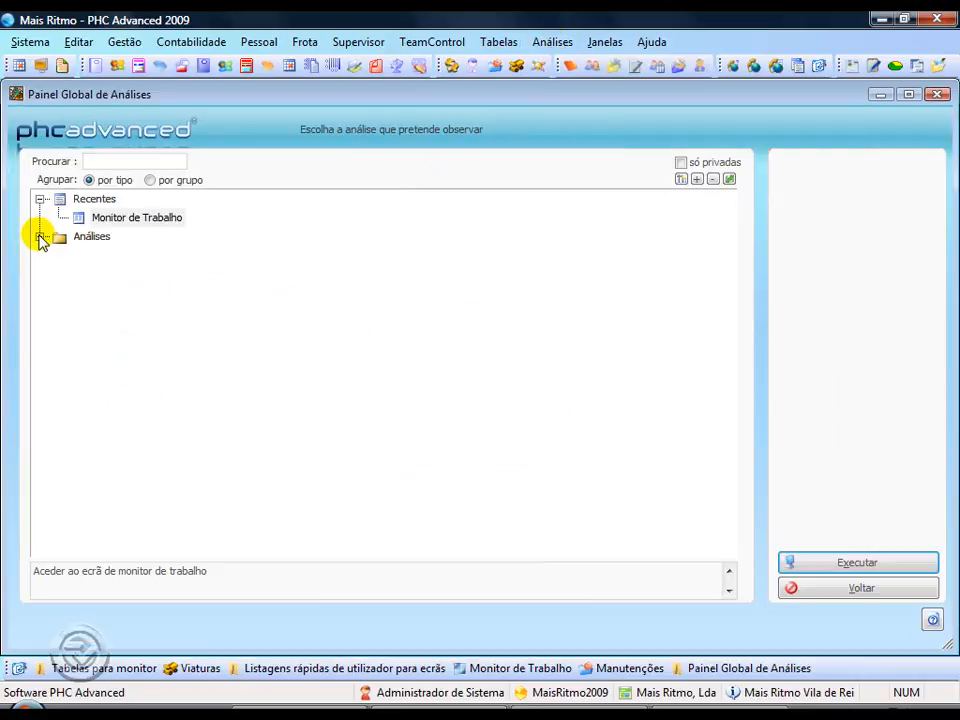
{"action": "left_click", "coordinate": [41, 238]}
{"action": "left_click", "coordinate": [59, 256]}
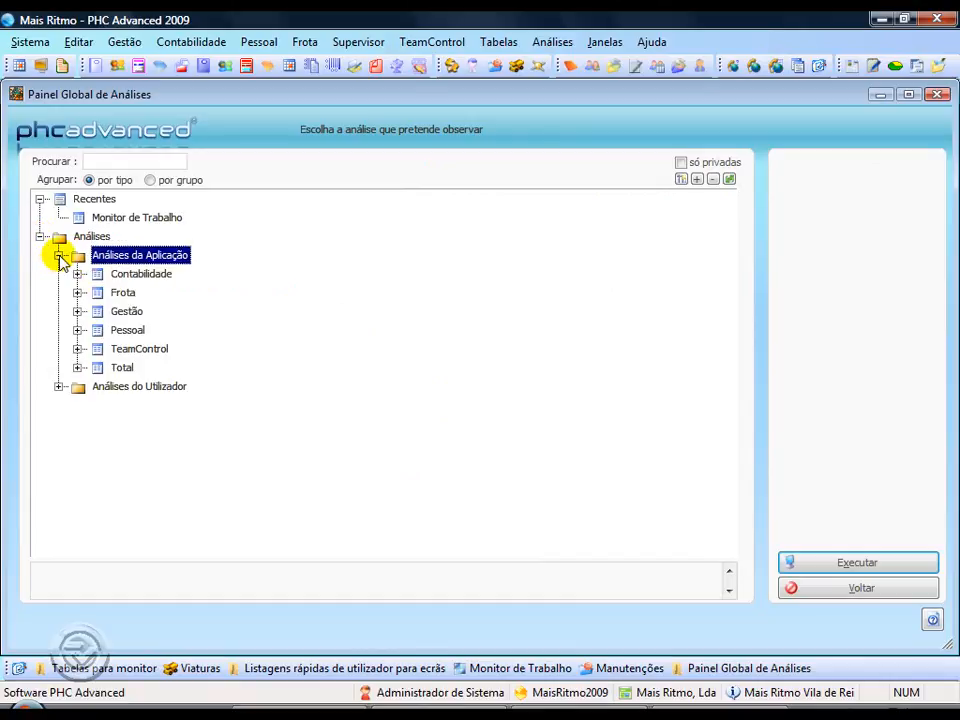
{"action": "left_click", "coordinate": [95, 385]}
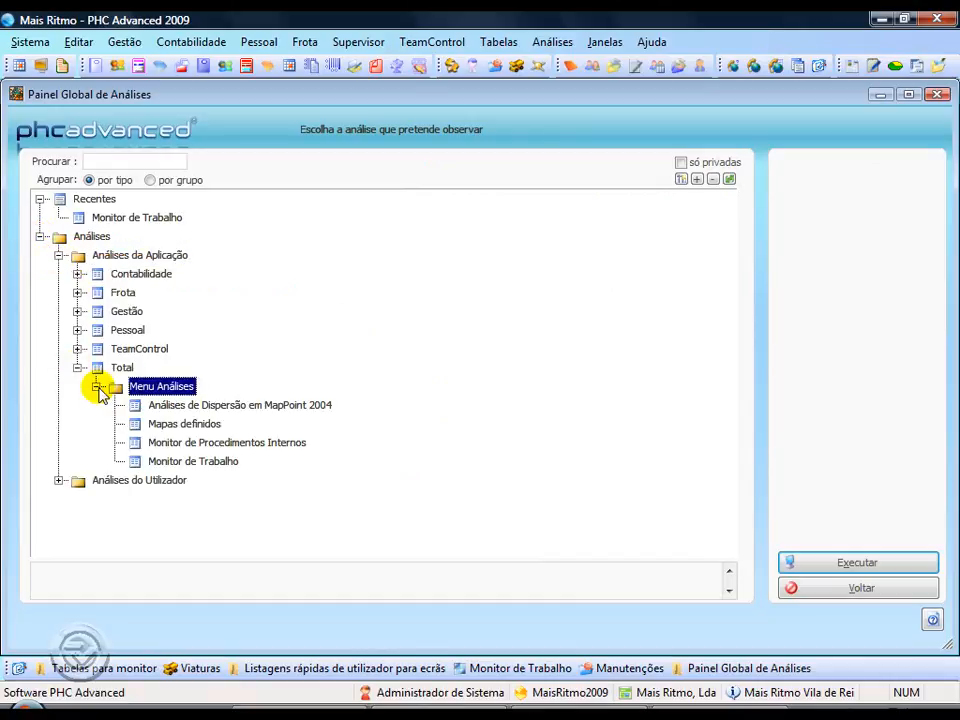
{"action": "left_click", "coordinate": [198, 465]}
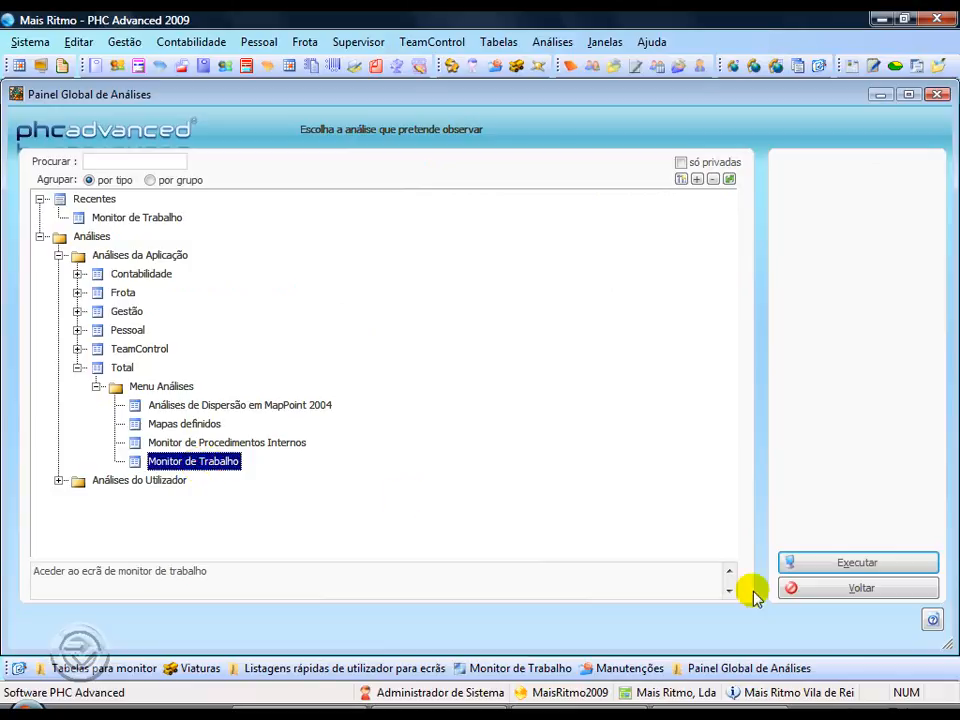
{"action": "left_click", "coordinate": [836, 595]}
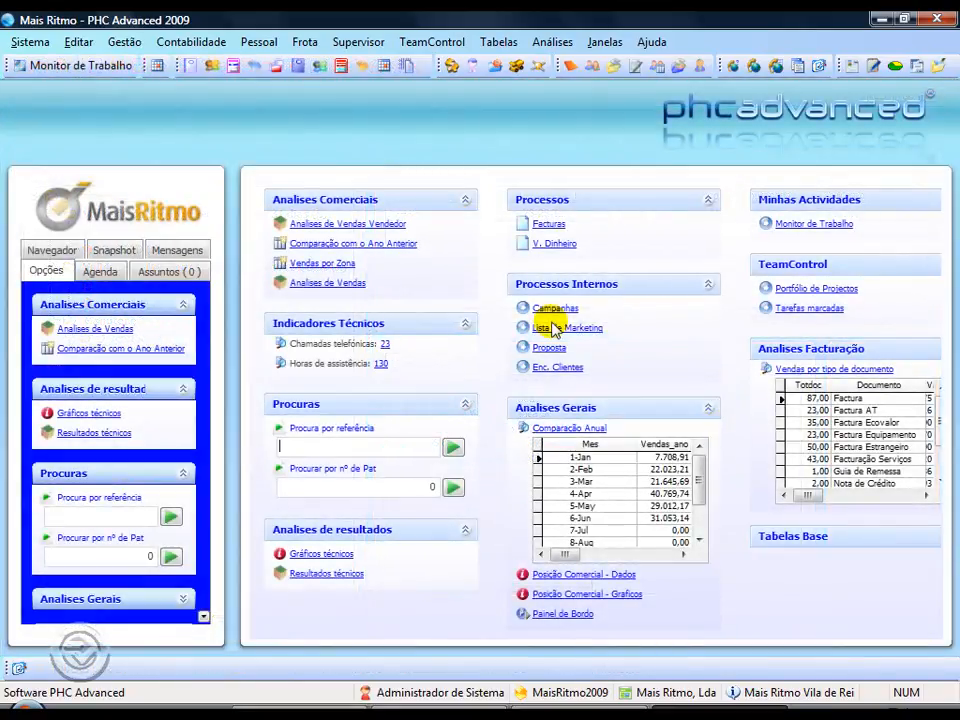
- Open Monitor de Trabalho through its new personalised toolbar shortcut and expand the Alertas Frota group
{"action": "left_click", "coordinate": [41, 68]}
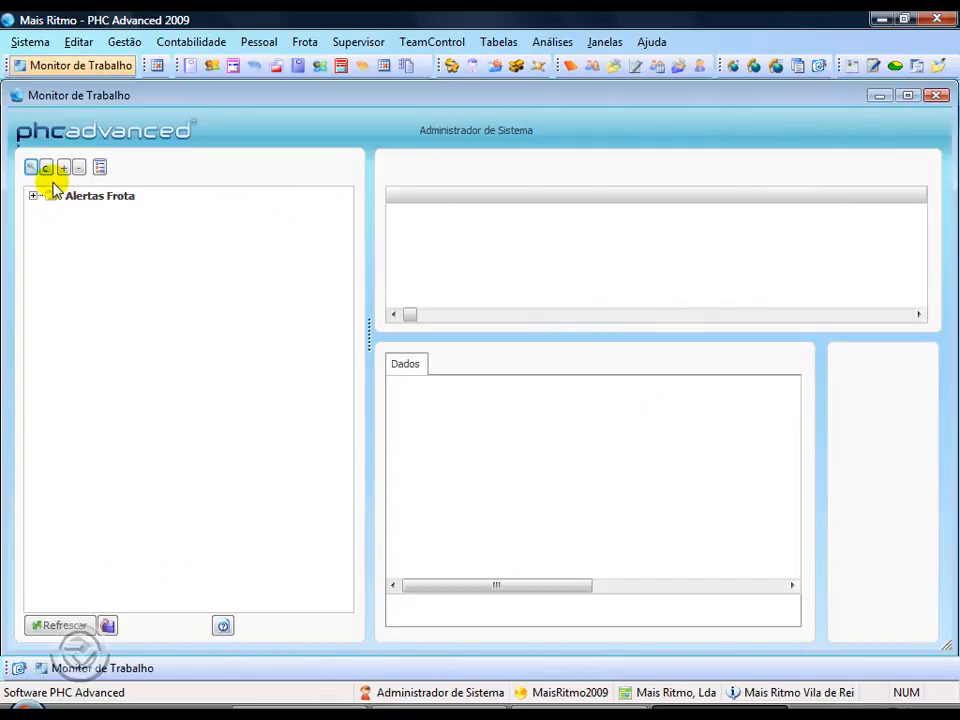
{"action": "left_click", "coordinate": [33, 196]}
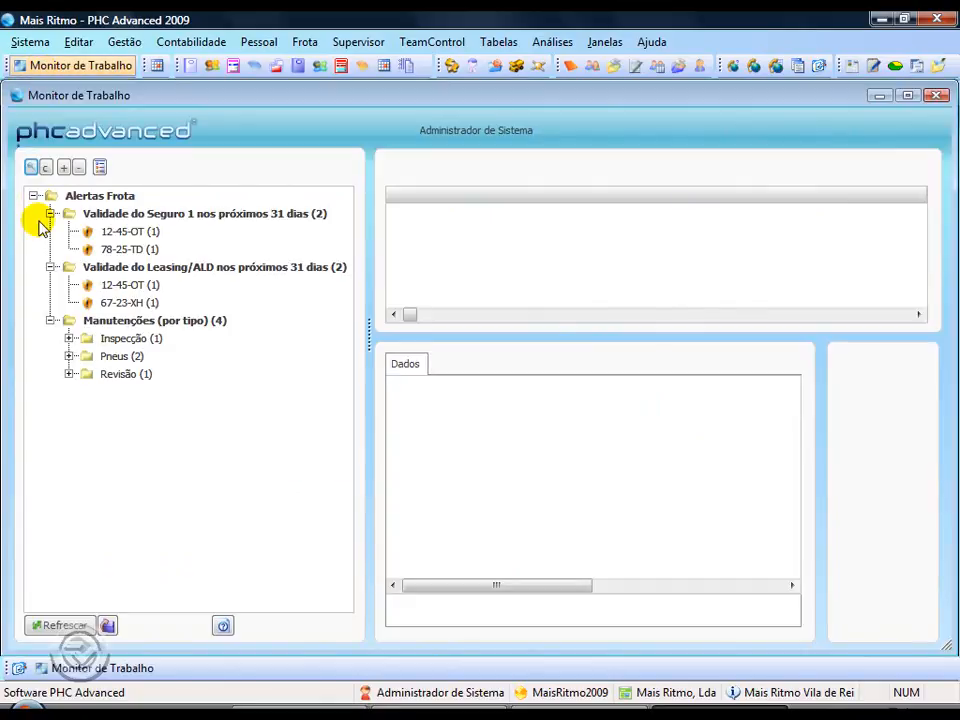